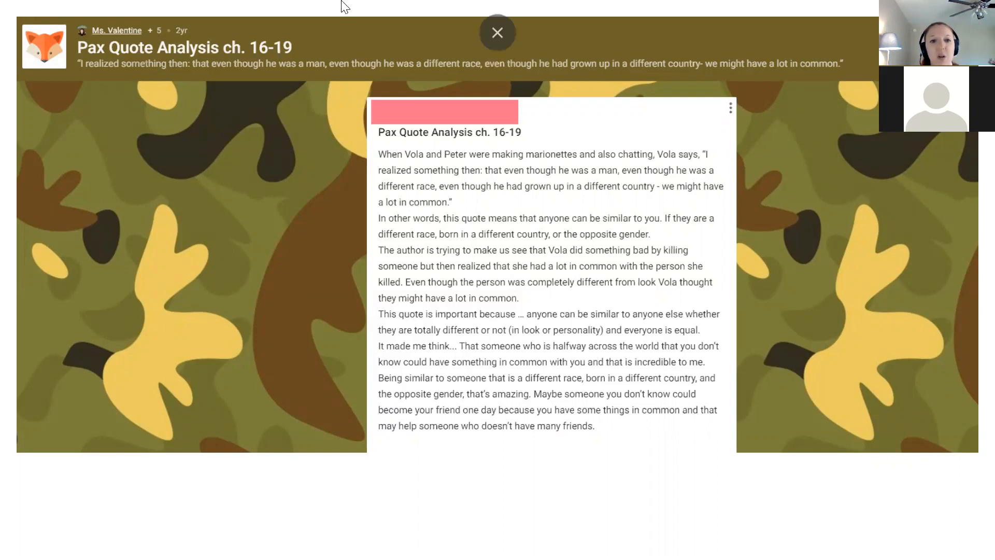
End the slideshow and look through the slide thumbnails of the Intro to Padlet presentation
left_click(498, 47)
key("Escape")
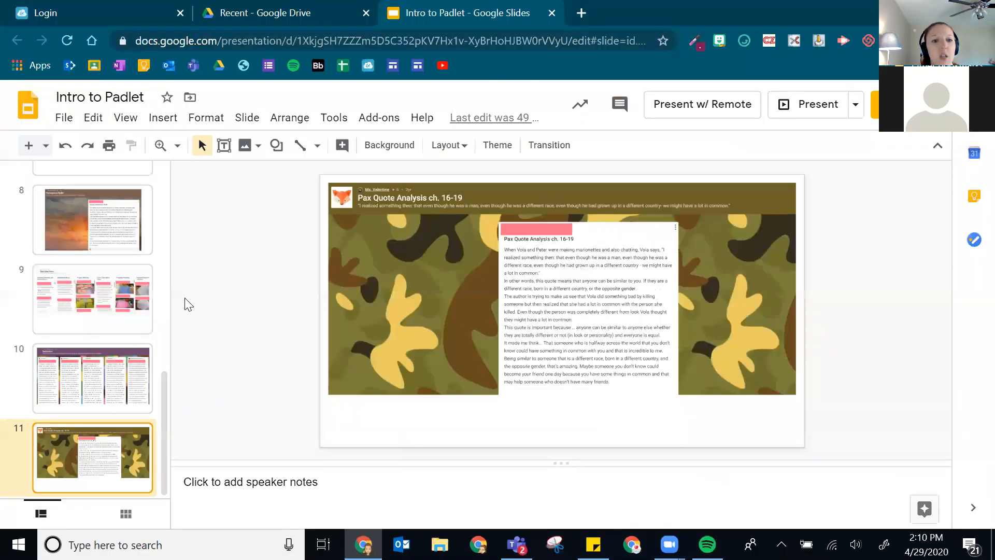
scroll(109, 352, "up", 4)
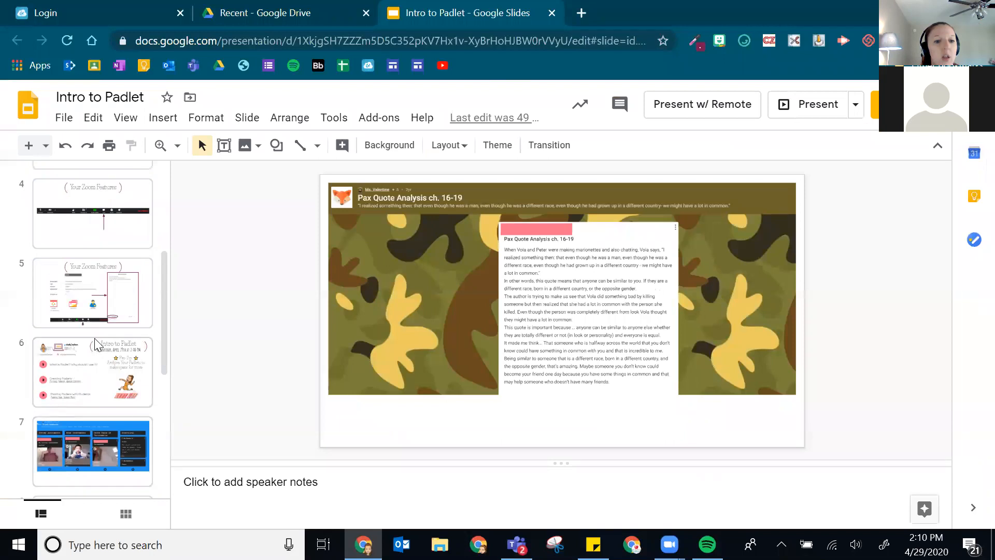
scroll(95, 344, "down", 6)
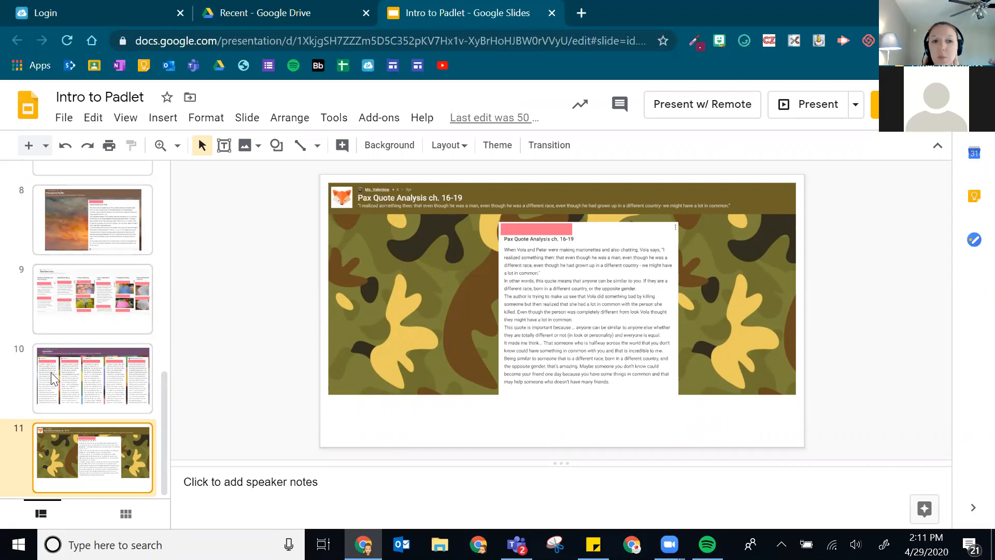
scroll(138, 282, "up", 2)
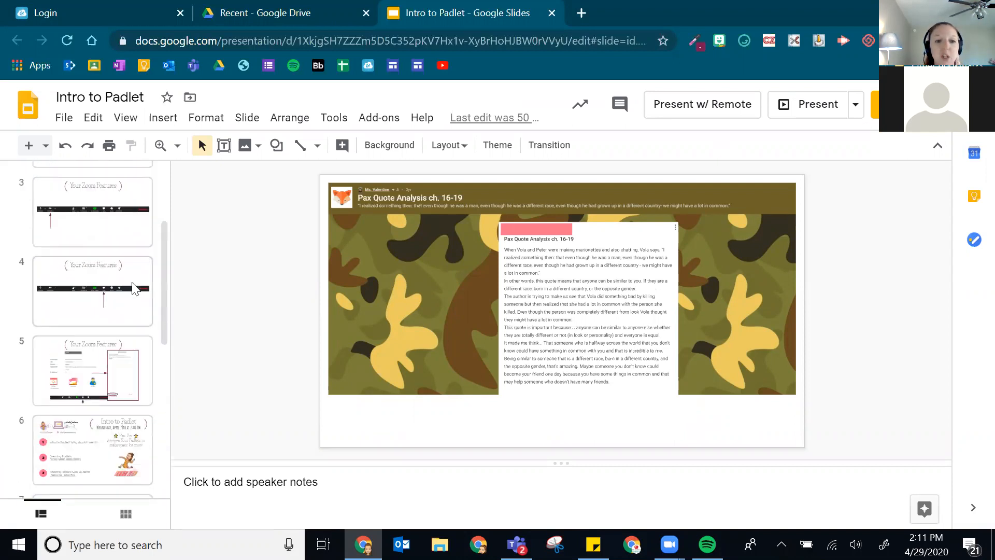
scroll(118, 290, "down", 1)
scroll(113, 306, "down", 1)
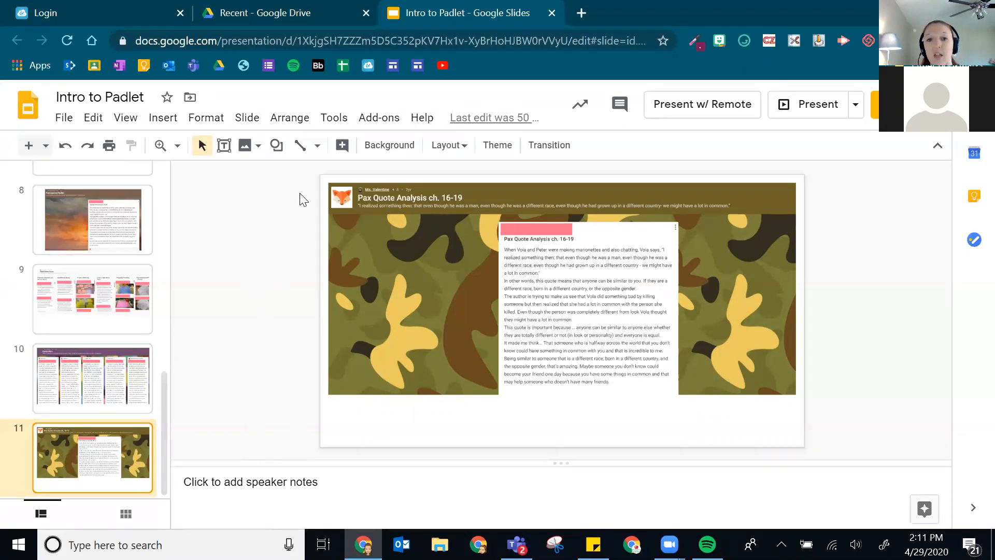
Open padlet.com in a new browser tab and log in with the teacher's existing Google account
left_click(580, 17)
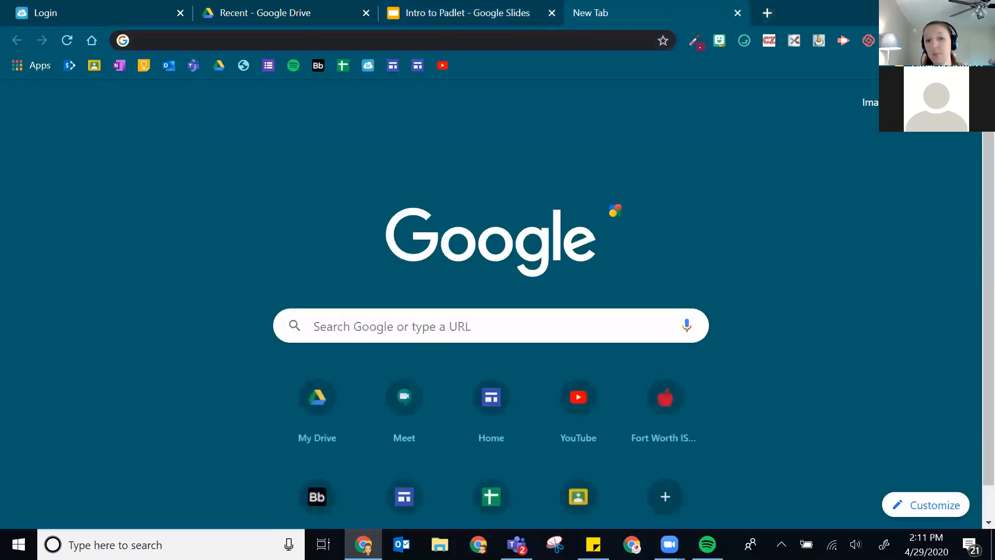
type("padlet.com")
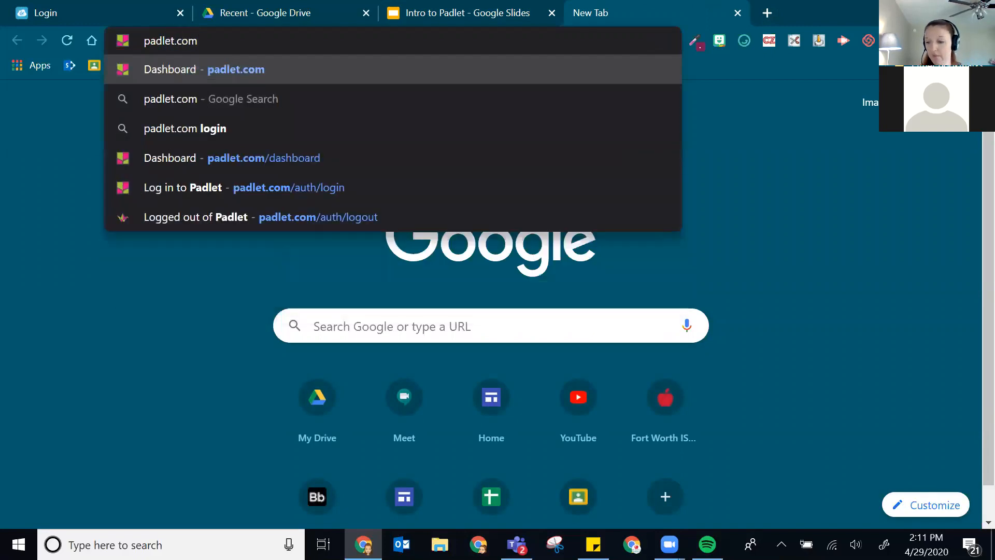
key("Return")
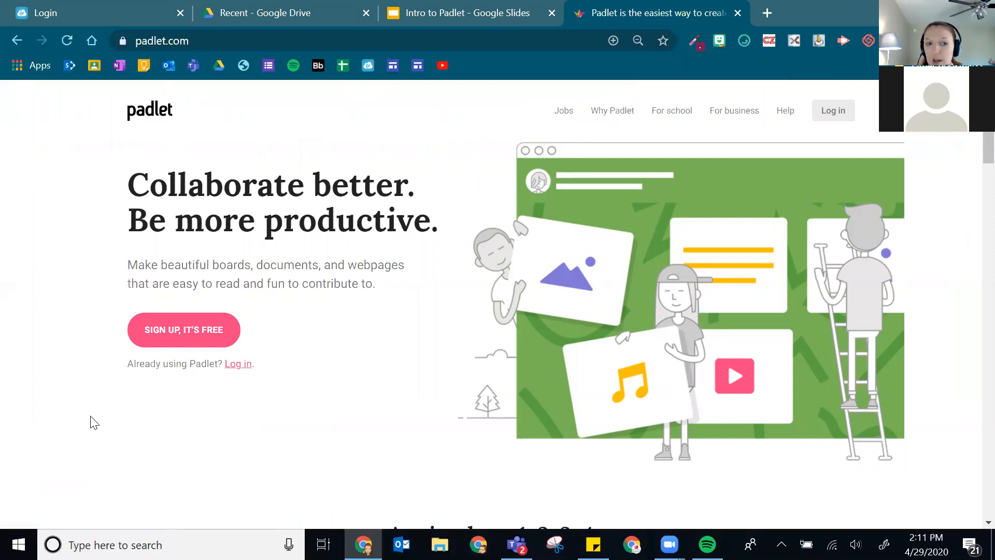
left_click(227, 366)
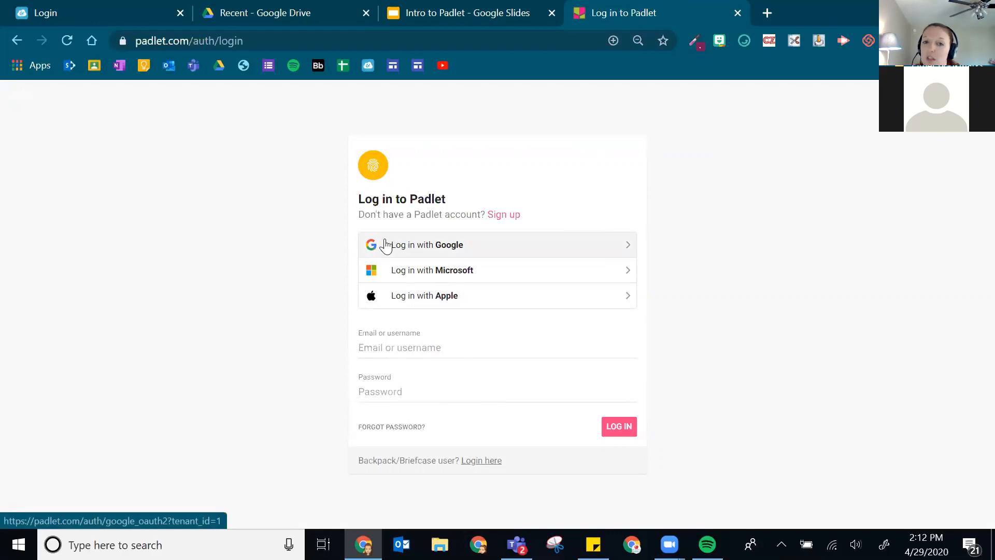
left_click(546, 253)
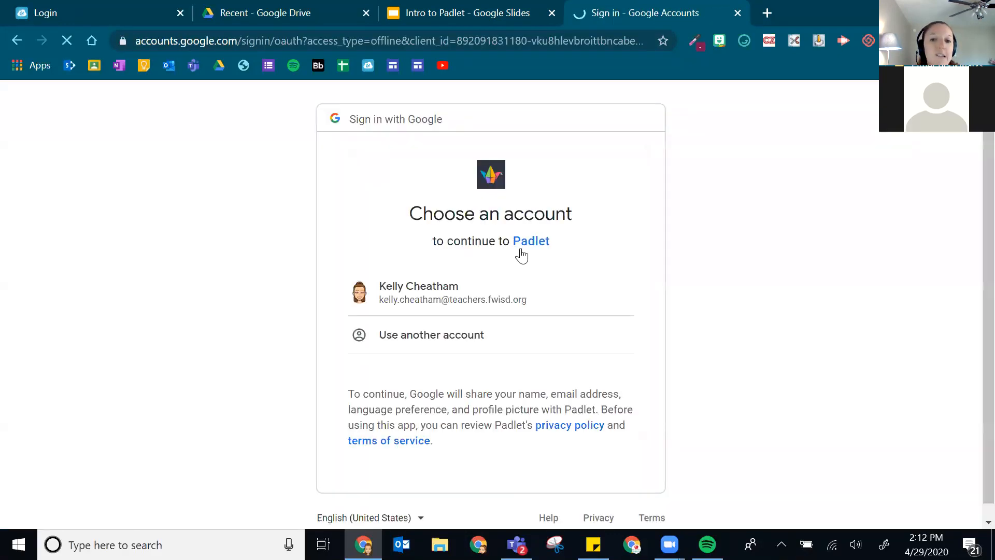
left_click(438, 295)
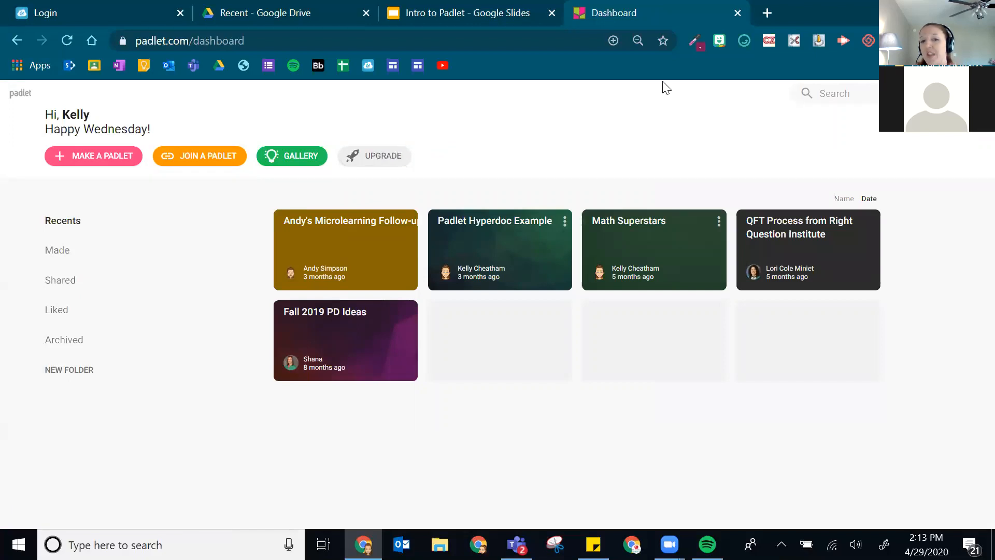
View the account's padlet allowance and the referral page for earning more padlets, and return to the dashboard
left_click(977, 94)
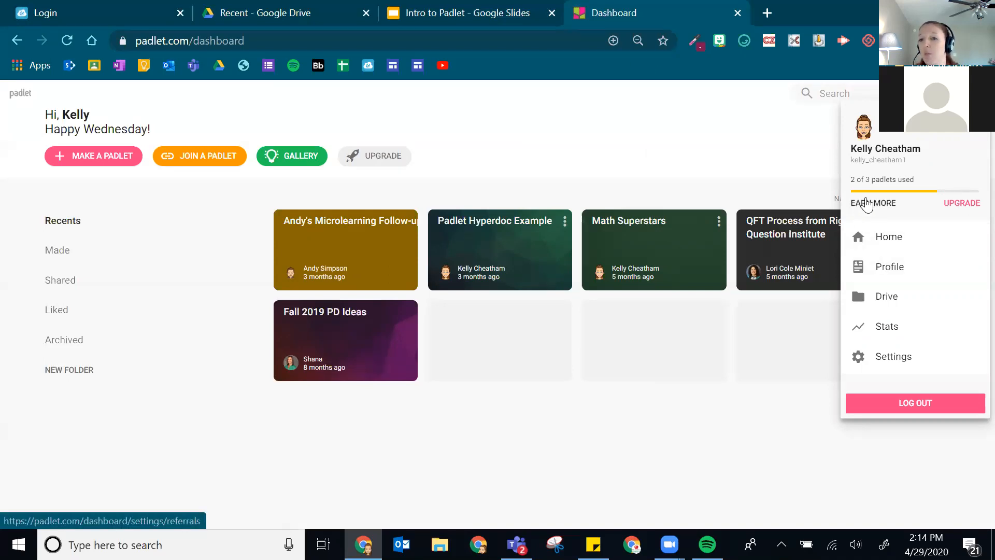
left_click(867, 203)
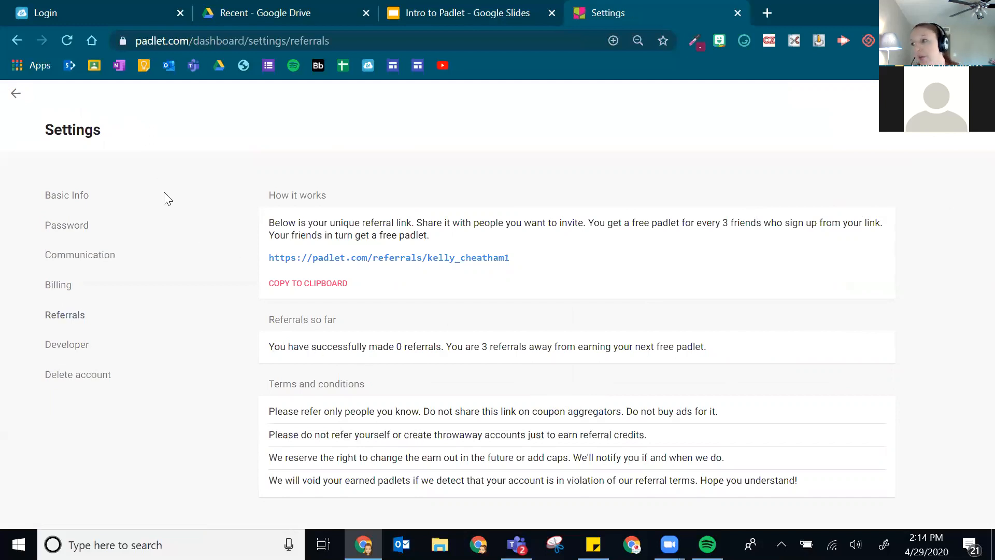
left_click(21, 102)
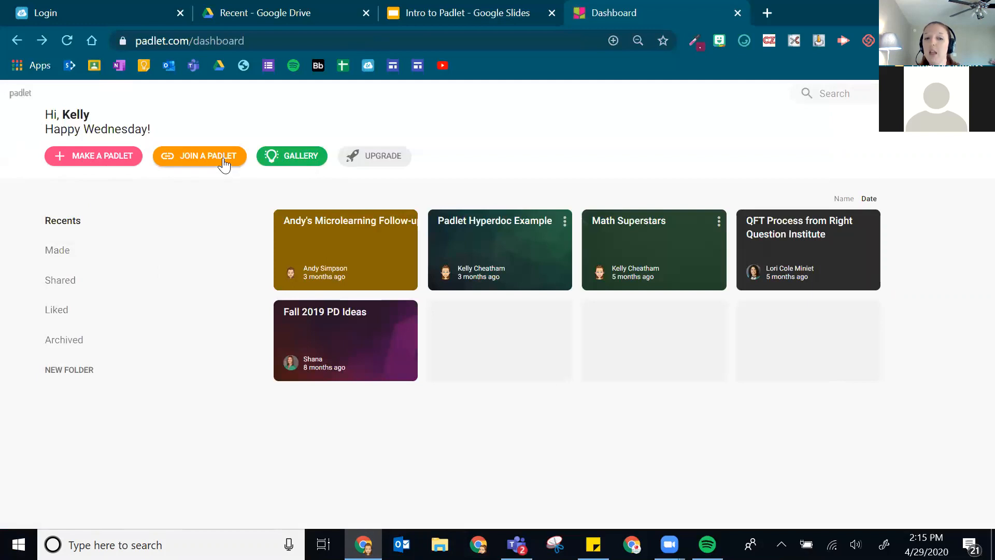
Open the Padlet gallery and browse the example padlets down to the KWL Chart: Human Body Systems
left_click(284, 159)
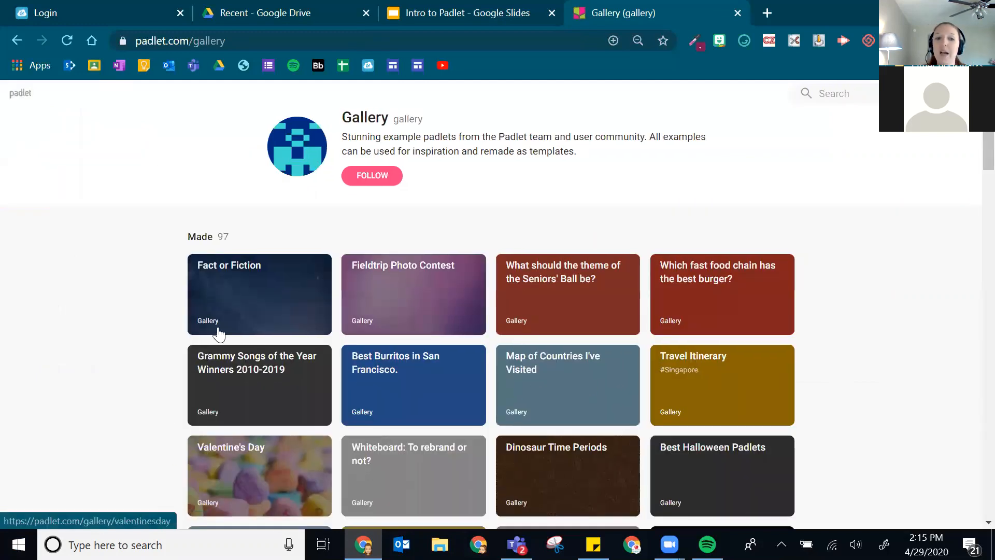
scroll(511, 337, "down", 3)
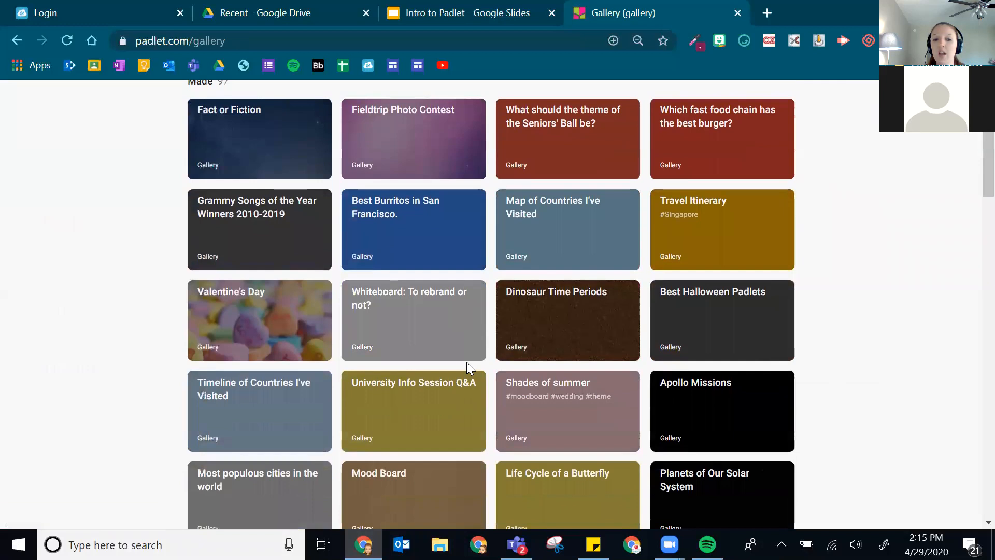
scroll(467, 362, "down", 7)
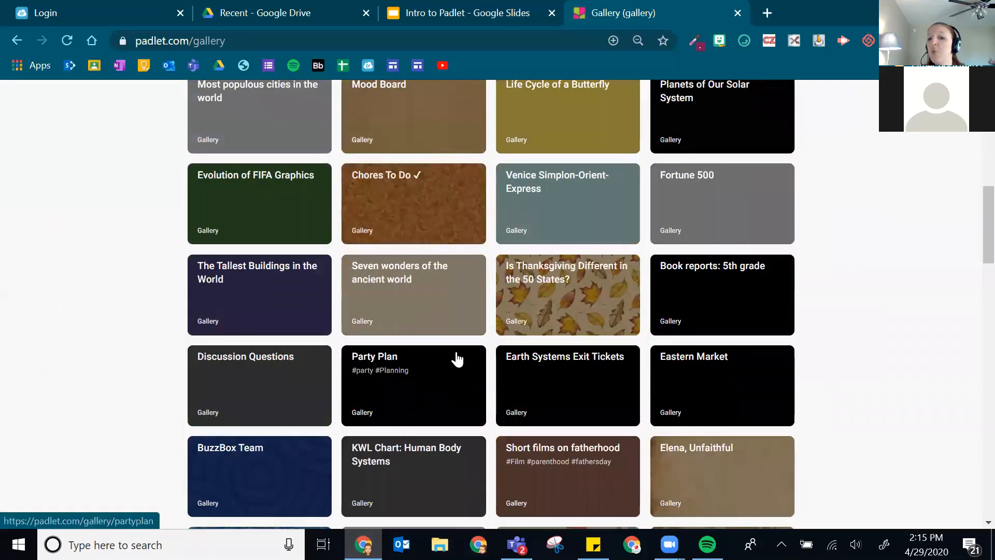
scroll(449, 348, "down", 2)
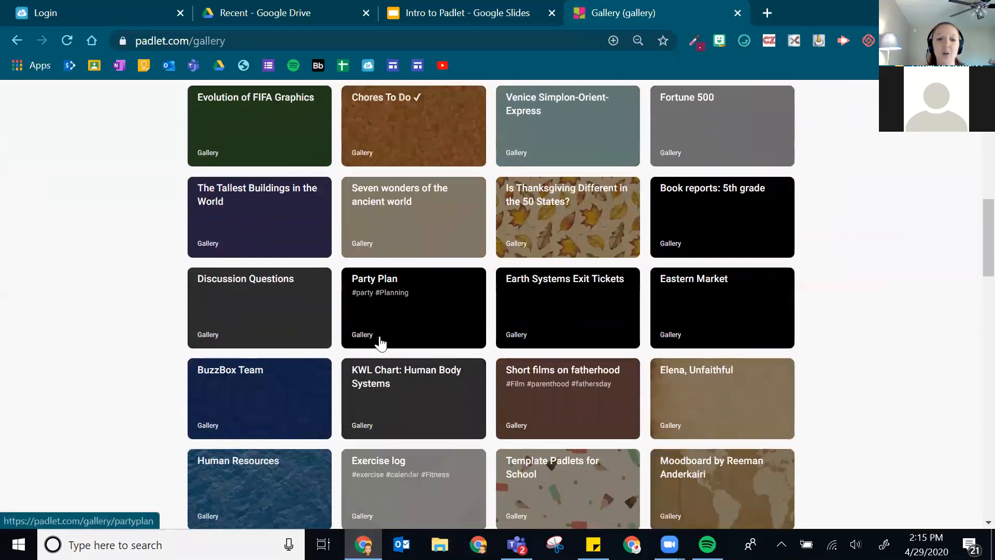
Open the KWL Chart: Human Body Systems example, examine its three sections of posts, and close it
left_click(373, 402)
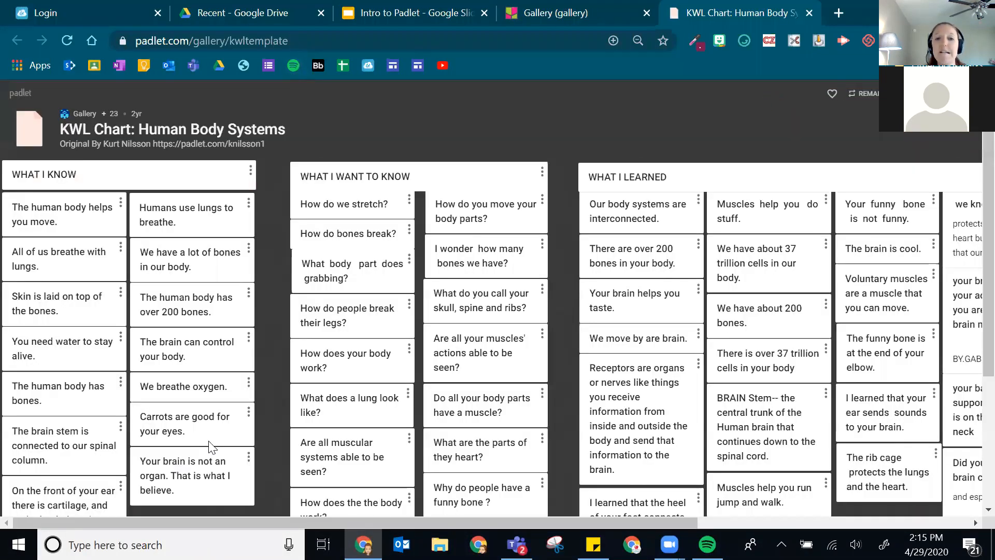
scroll(687, 241, "down", 2)
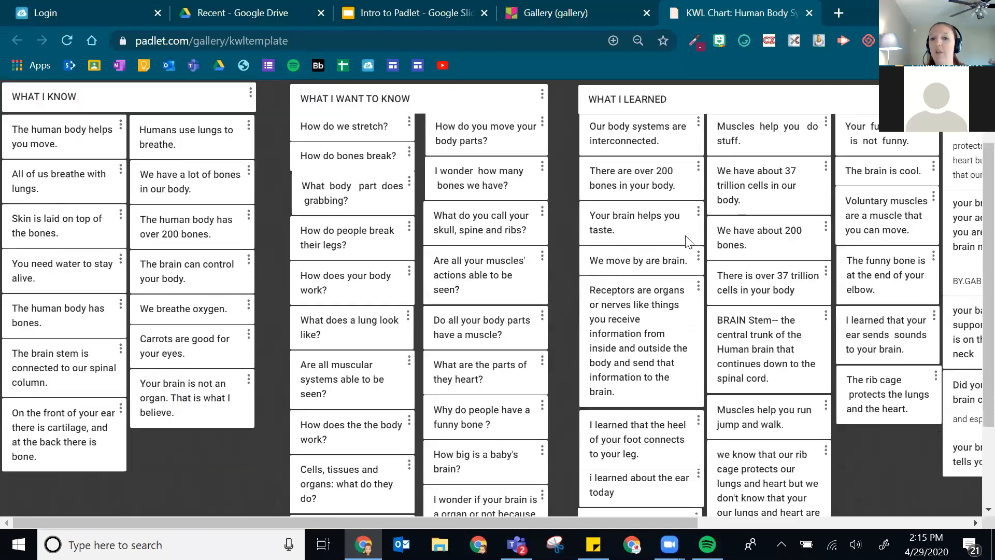
scroll(668, 235, "down", 4)
scroll(665, 331, "up", 5)
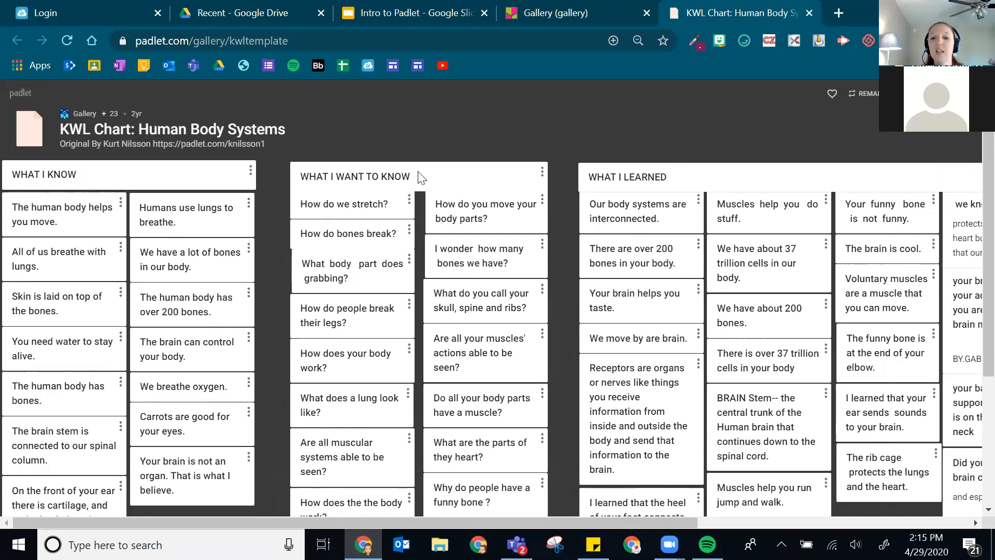
left_click(809, 13)
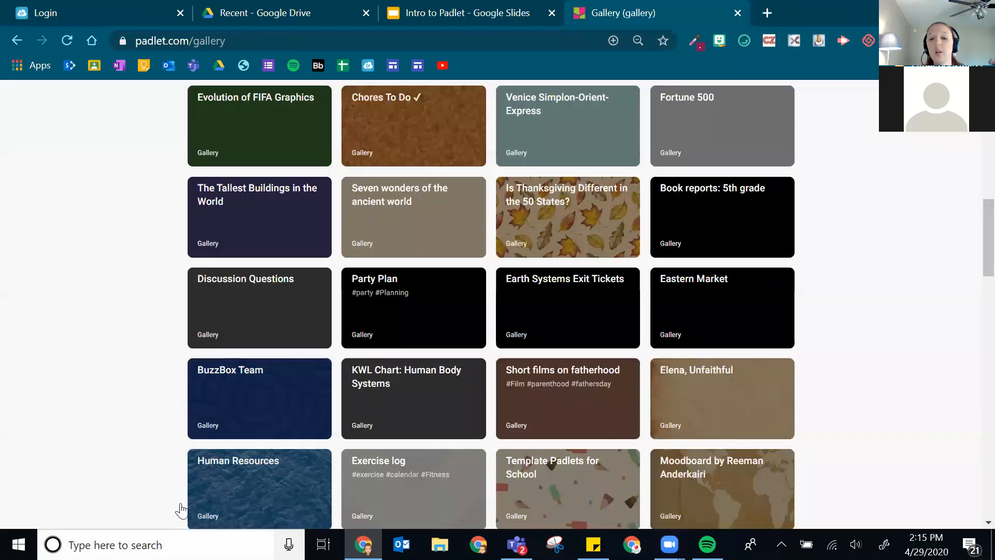
Browse more of the gallery examples and return to the Padlet dashboard
scroll(399, 364, "down", 5)
scroll(617, 467, "up", 10)
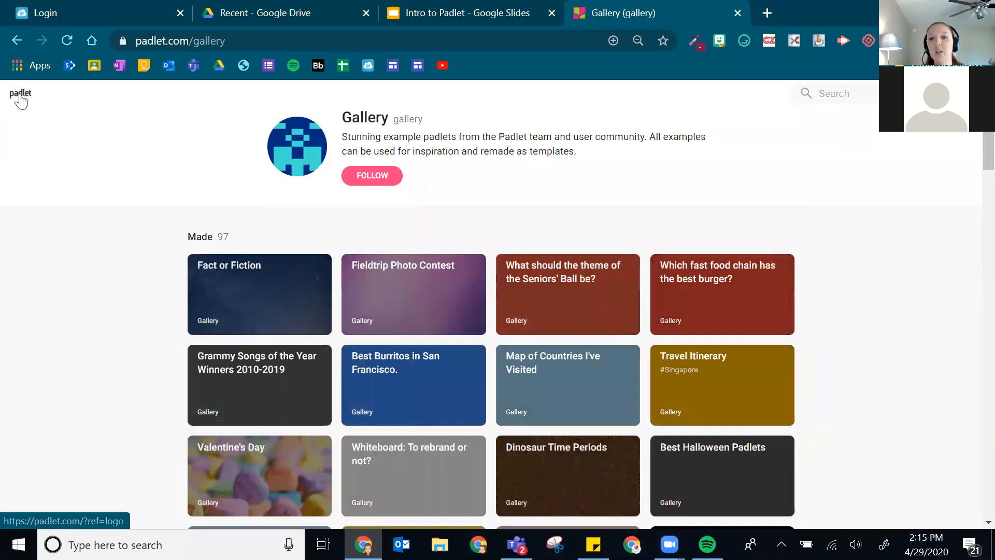
left_click(20, 95)
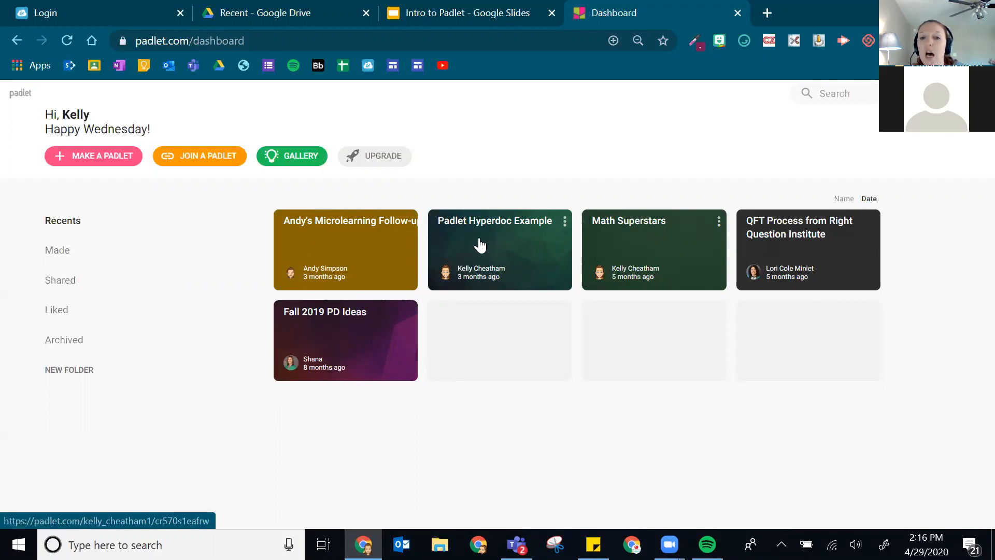
Archive the Padlet Hyperdoc Example padlet and show the list of archived padlets
left_click(564, 224)
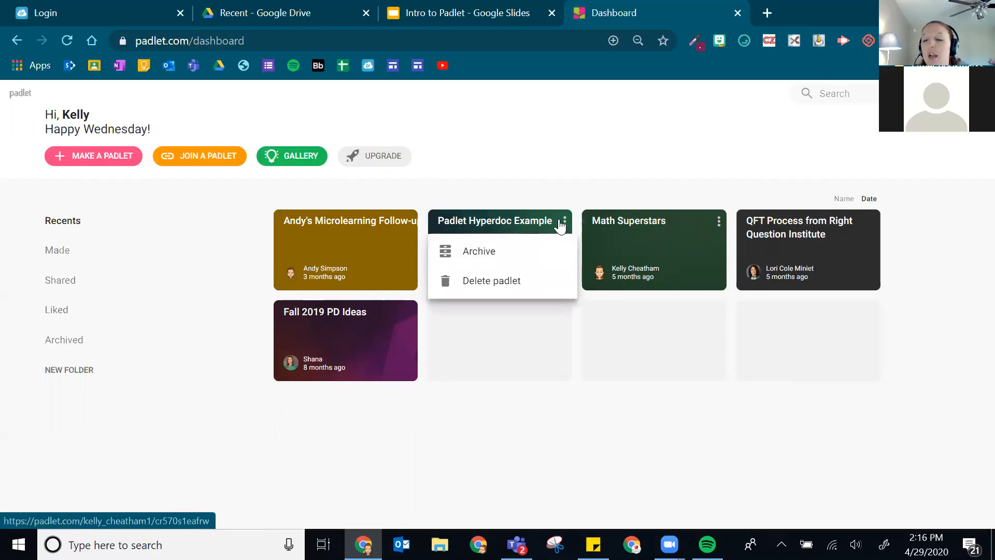
left_click(453, 261)
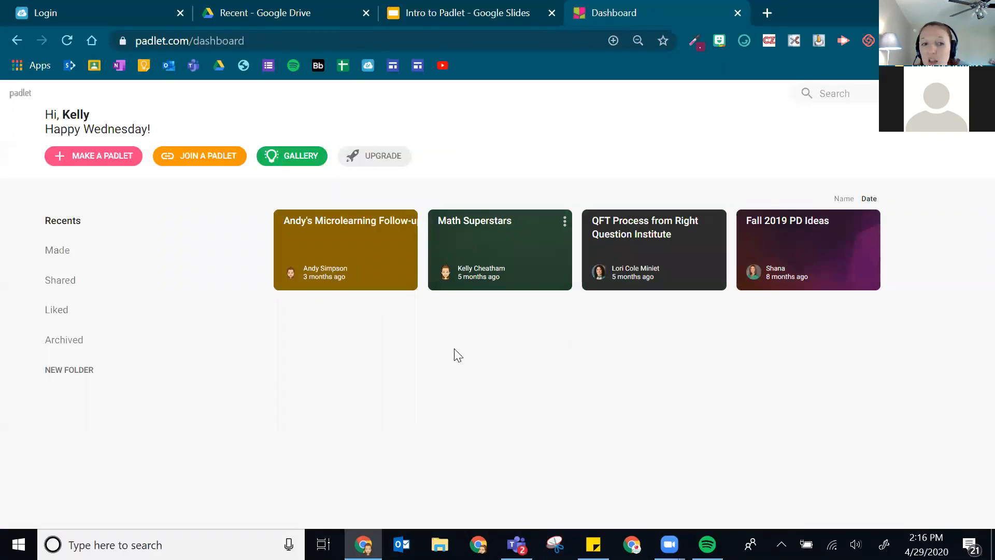
left_click(63, 345)
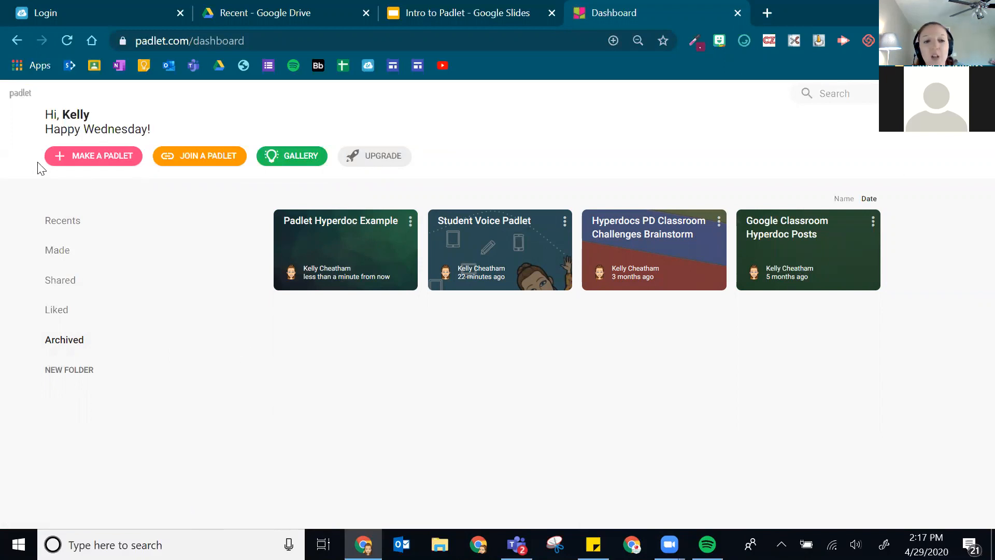
Start making a new padlet and look over the blank layout options
left_click(105, 163)
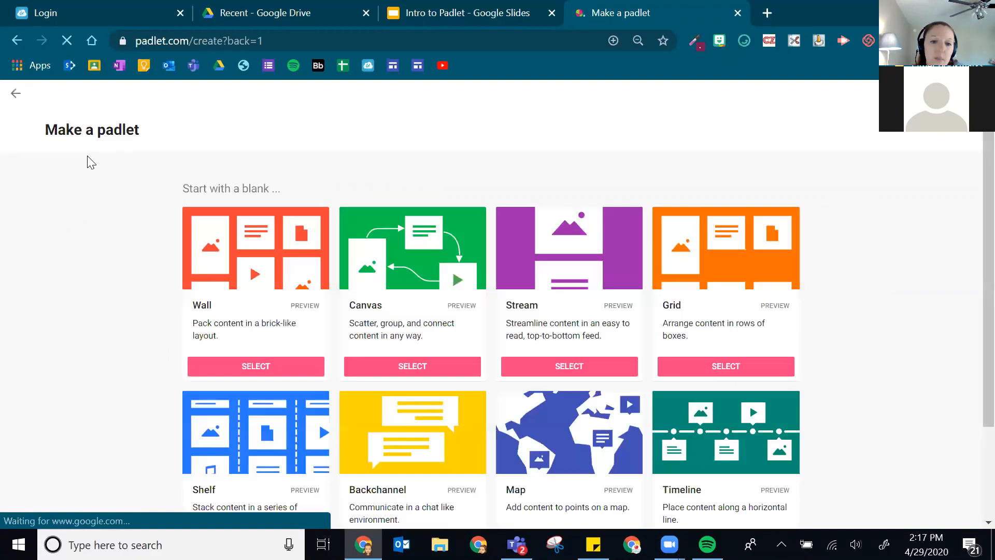
scroll(420, 328, "down", 3)
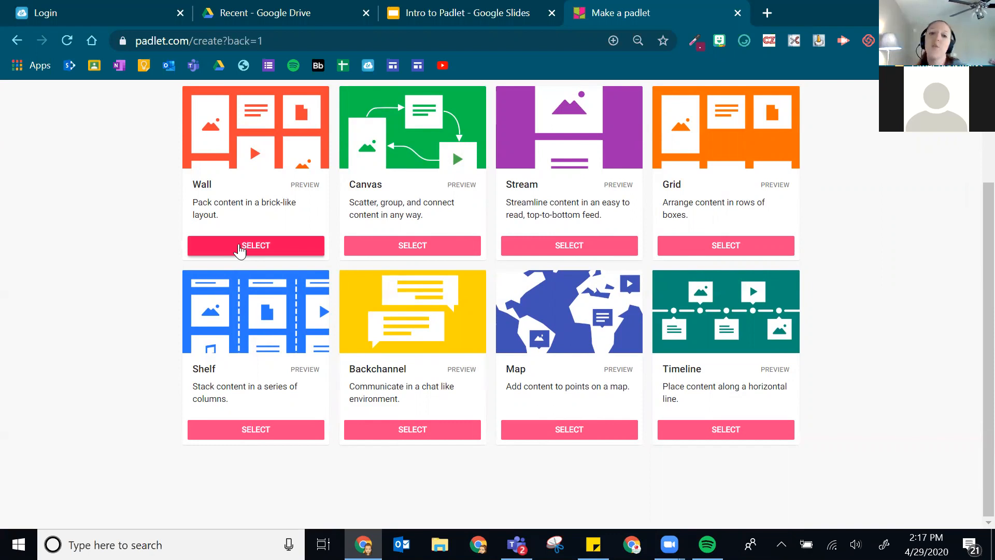
Switch to the Intro to Padlet presentation, present slide 9, Math Menu Tasks, in full screen, and exit the slideshow
left_click(448, 11)
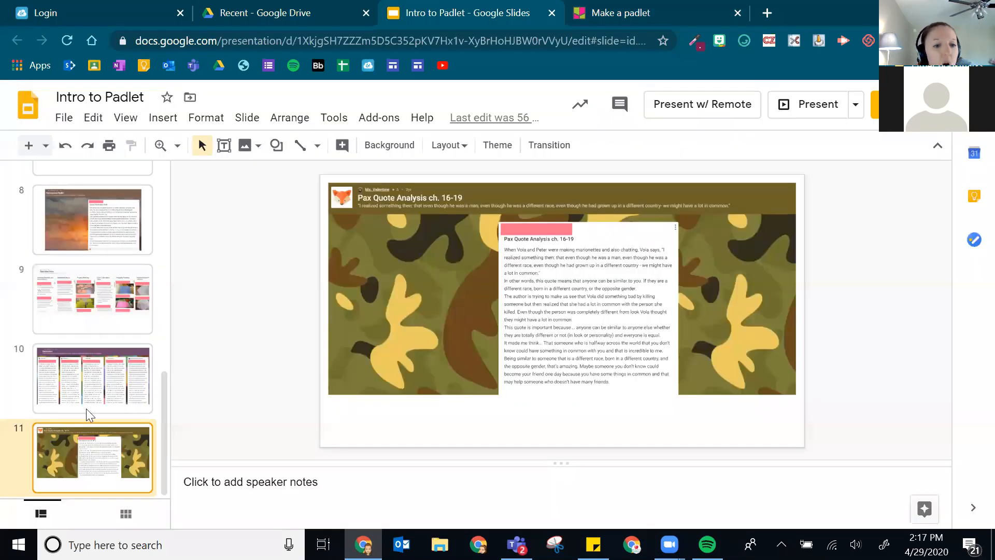
scroll(47, 376, "up", 2)
left_click(96, 385)
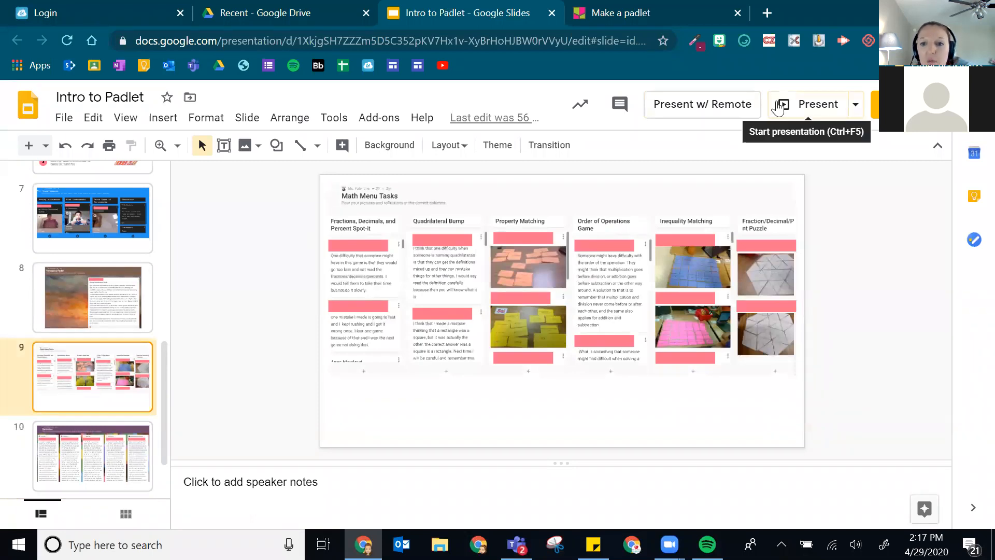
left_click(781, 106)
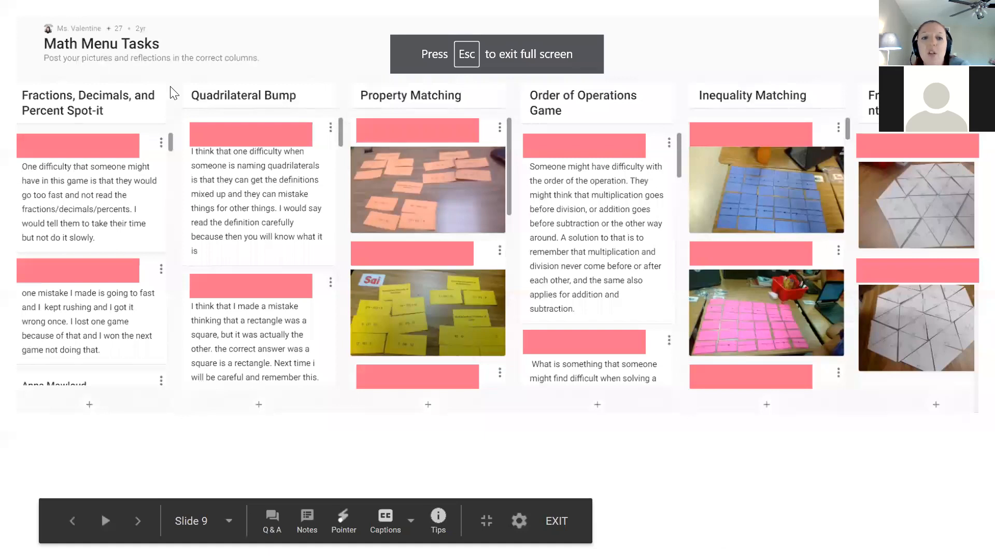
left_click(498, 50)
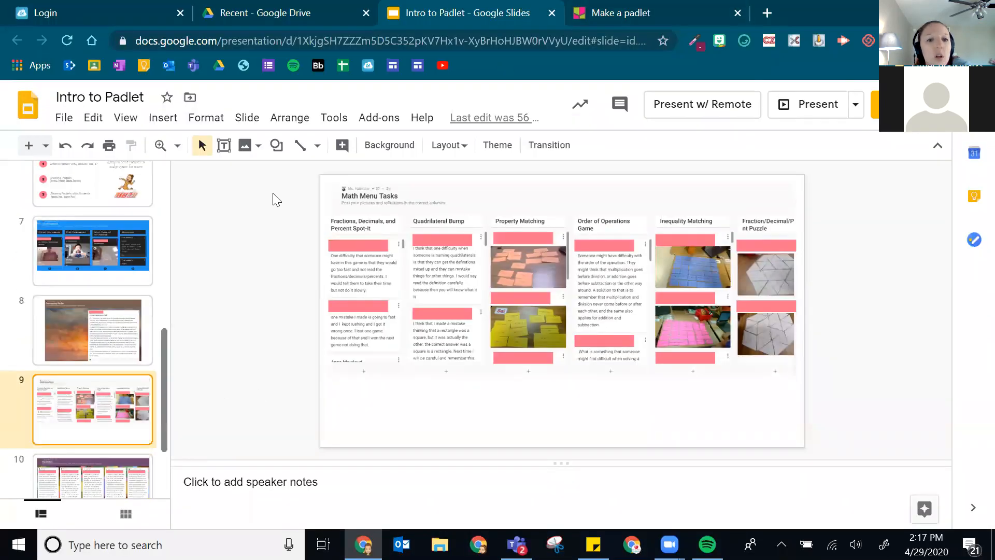
Alternate between Padlet's blank layout options and the Intro to Padlet slides, looking through the student example slides around slide 9
left_click(644, 7)
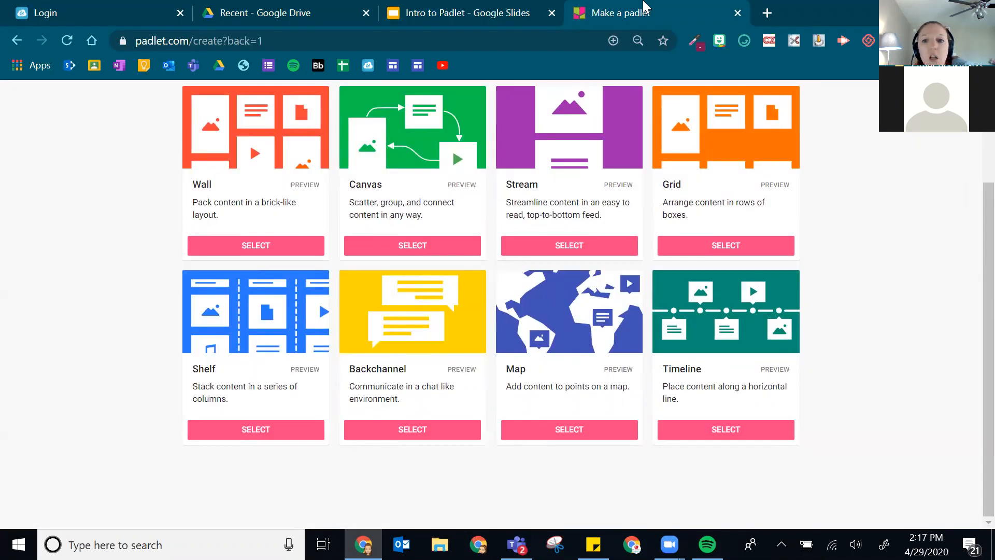
left_click(396, 11)
scroll(97, 382, "up", 3)
scroll(97, 383, "down", 3)
scroll(97, 382, "down", 3)
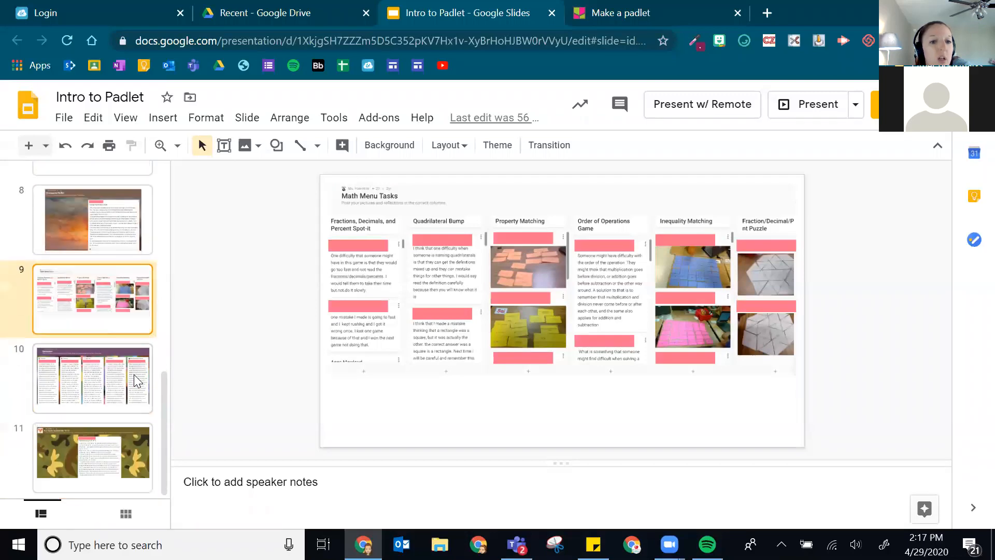
left_click(631, 7)
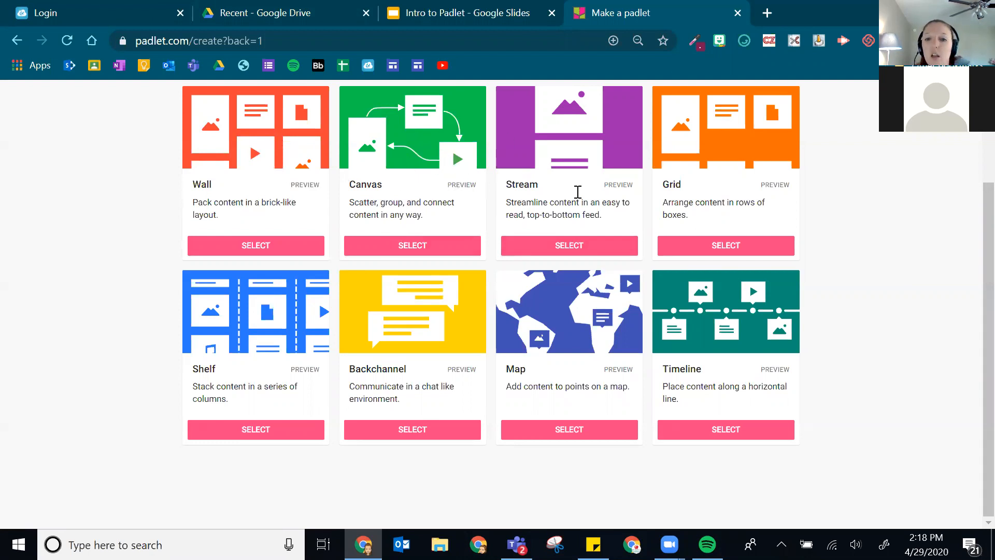
Switch to the Intro to Padlet presentation and show slide 8, Persuasive Padlet, and slide 11, Pax Quote Analysis ch. 16-19
left_click(430, 11)
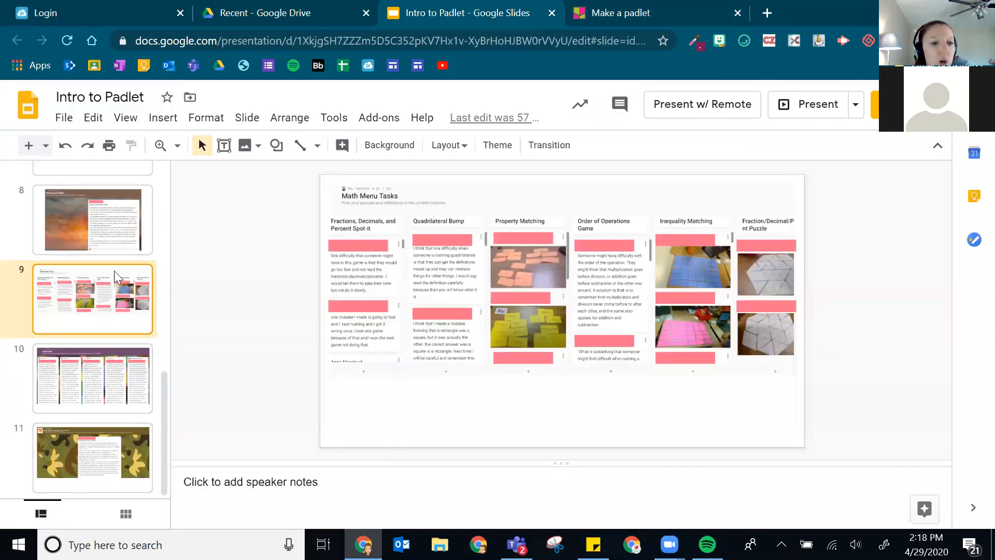
scroll(57, 337, "up", 2)
left_click(69, 311)
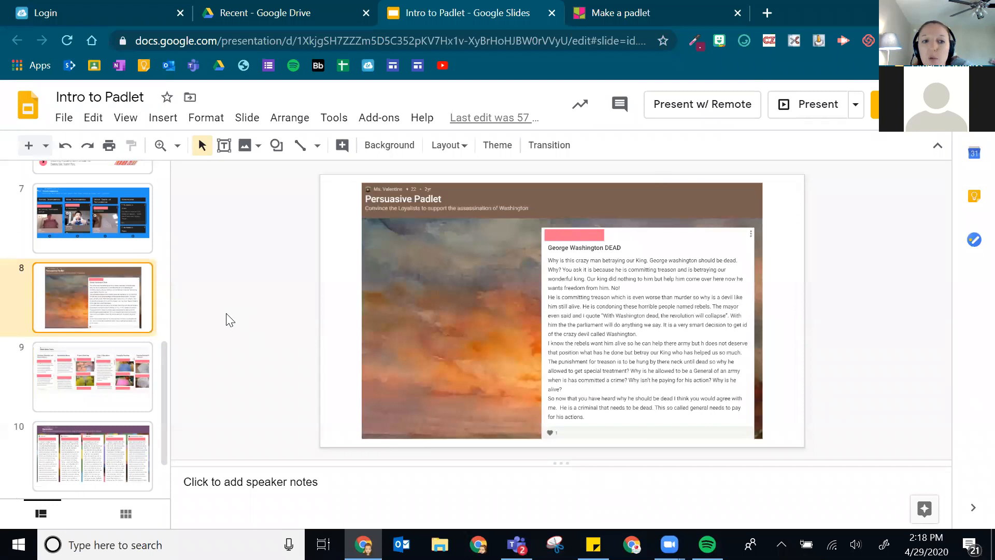
scroll(83, 404, "down", 2)
left_click(61, 463)
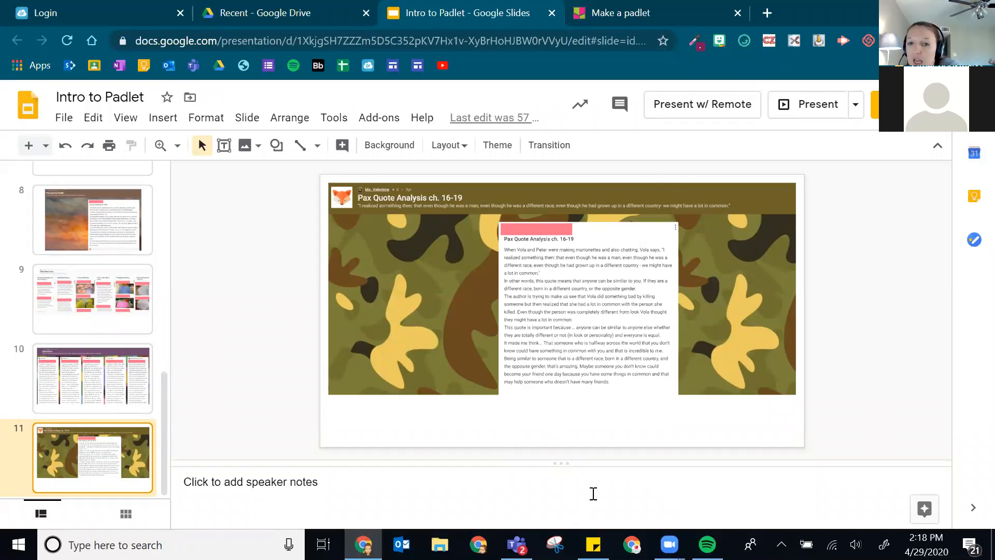
Revisit Padlet's layout options, and show slide 10, Symbolism, and slide 9, Math Menu Tasks, in the presentation
left_click(712, 10)
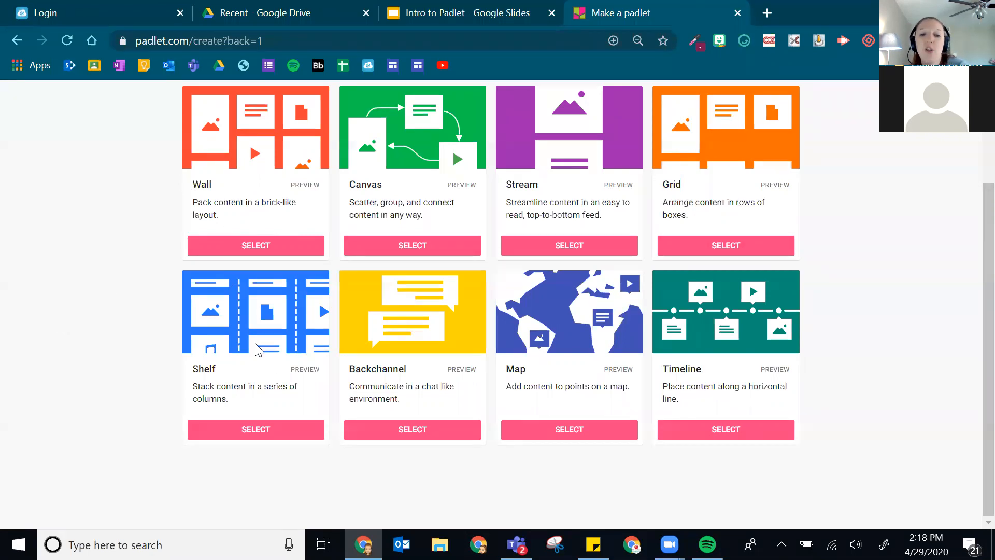
left_click(411, 8)
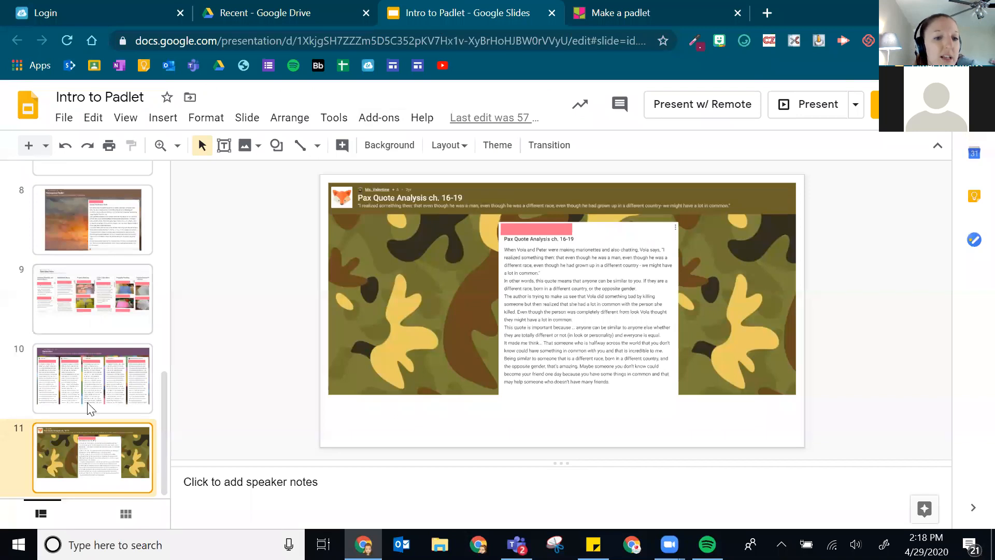
left_click(67, 381)
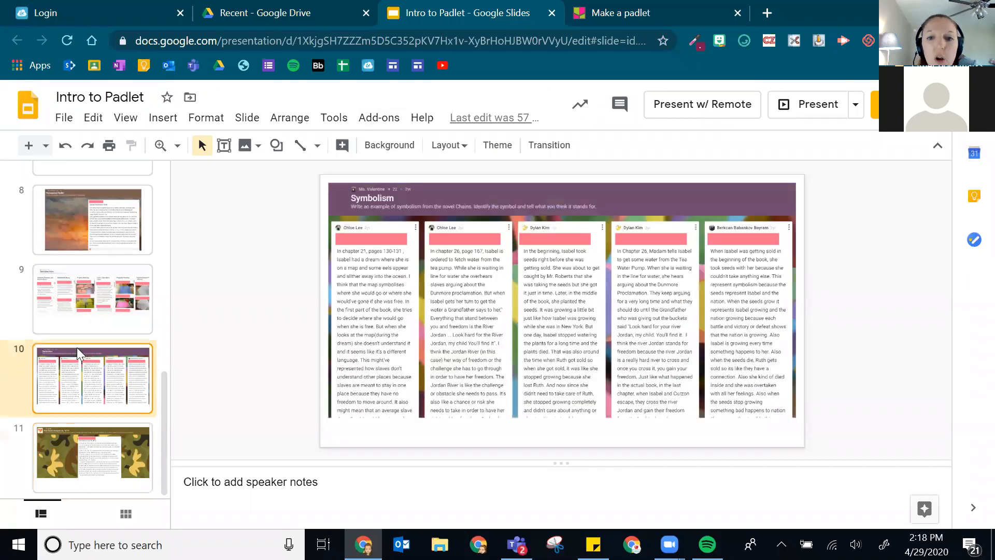
left_click(73, 292)
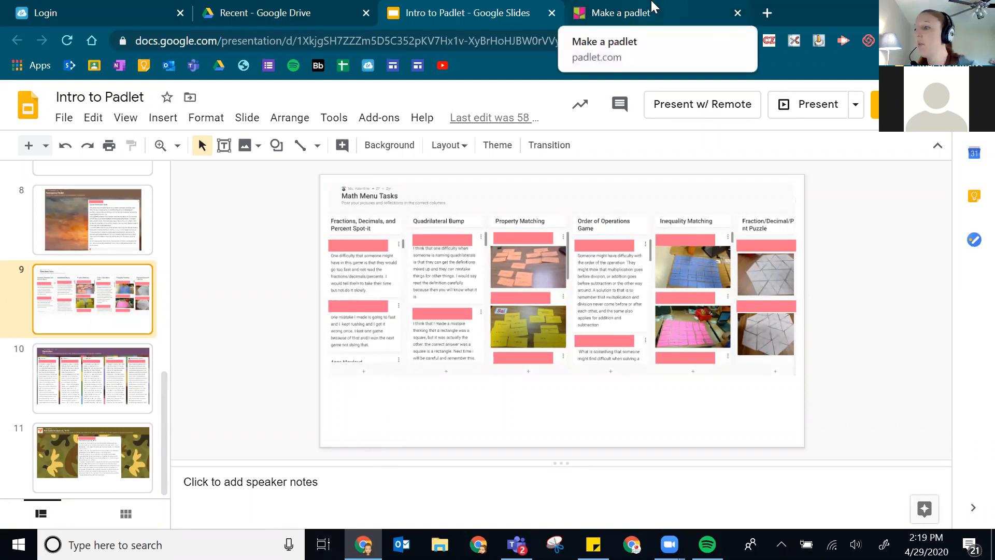
Switch to Padlet, create a padlet with the Wall layout and set its title to "Webinar Sample"
left_click(622, 13)
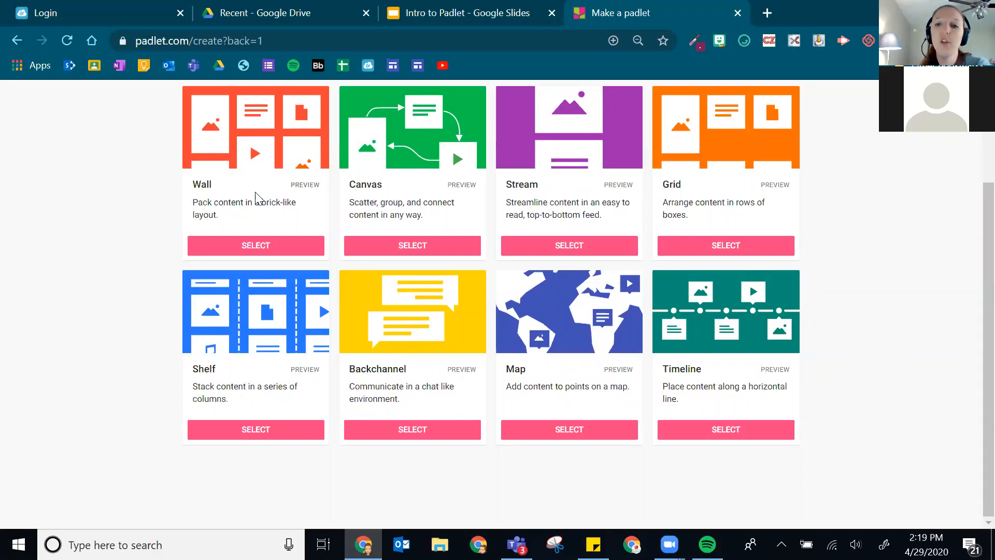
left_click(220, 252)
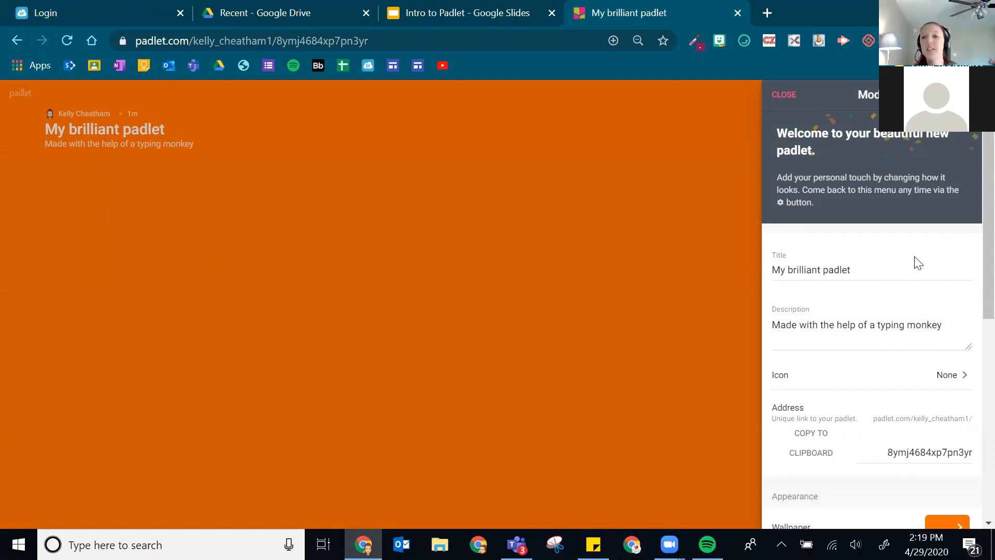
left_click(872, 267)
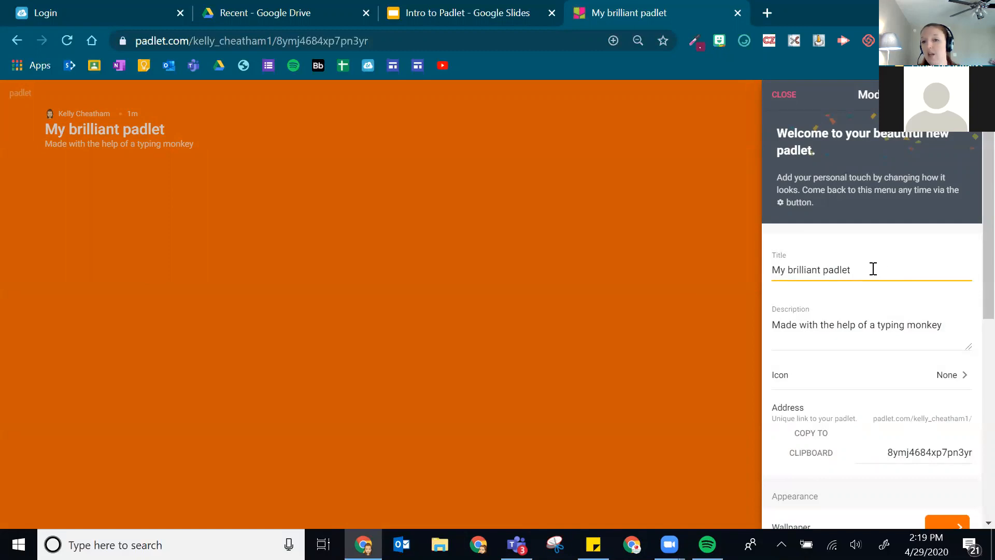
left_click_drag(865, 268, 682, 325)
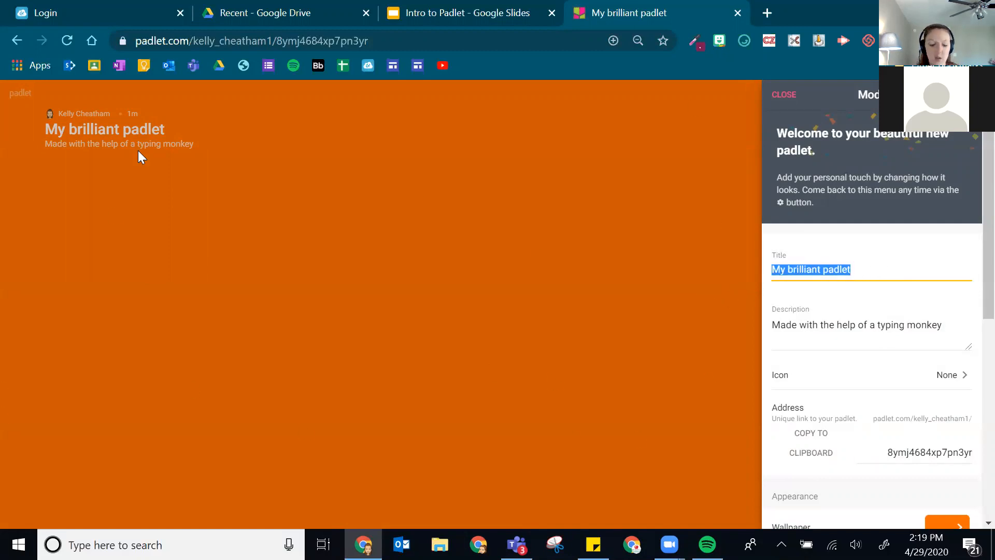
type("Webinar ")
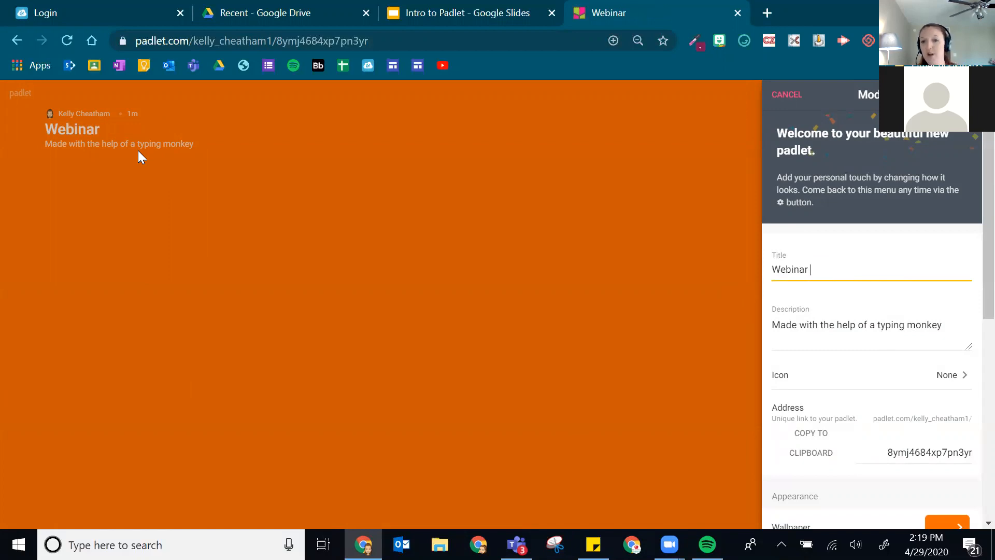
type("Sample")
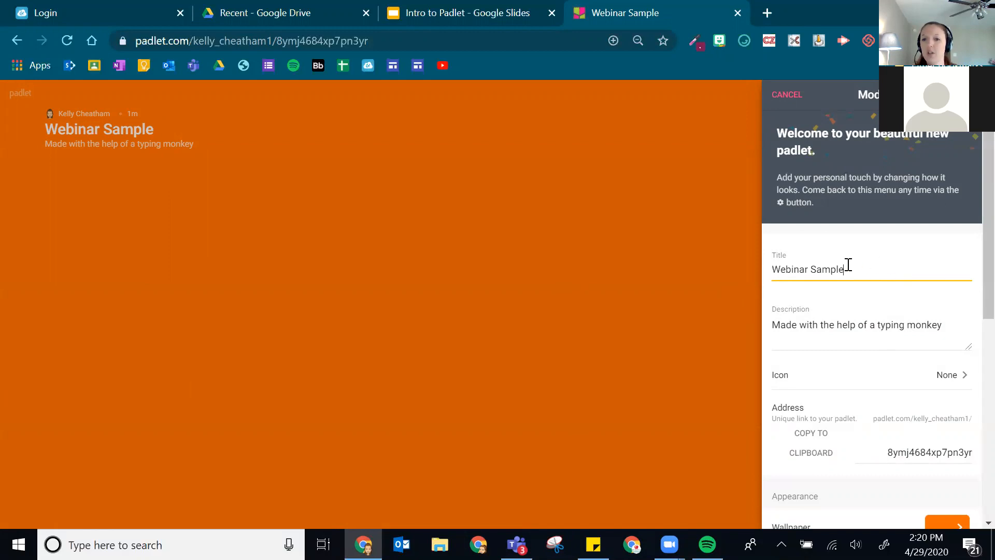
Replace the padlet's description with "Directions: Tell me one way you think you might use Padlet with your students."
left_click(833, 322)
key("ctrl+a")
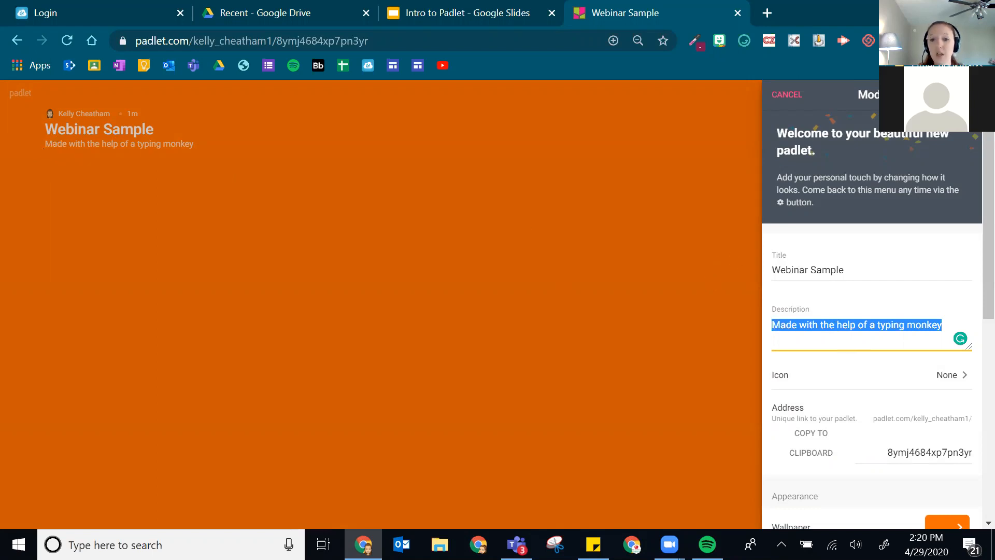
type("Directions:")
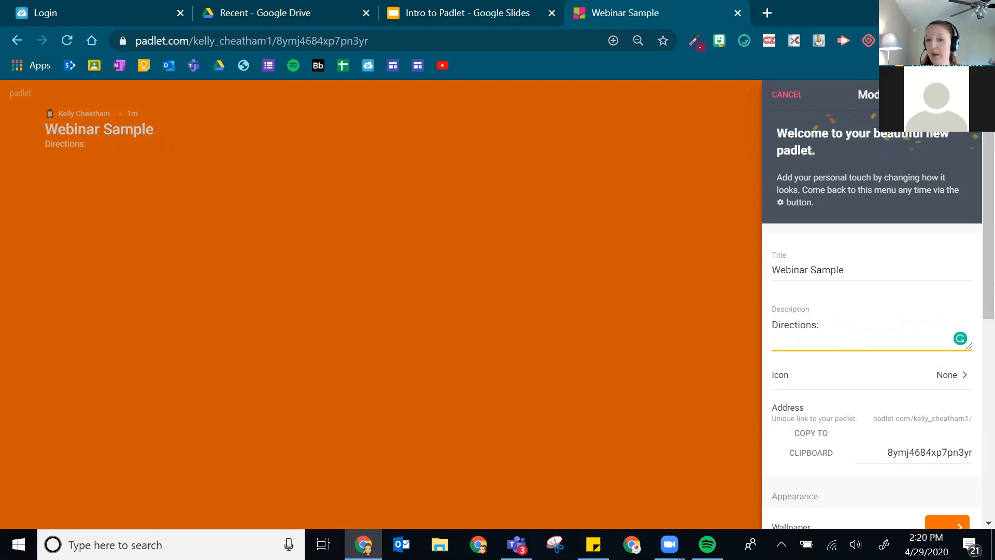
type("Po")
key("BackSpace")
key("BackSpace")
type("Tell me one")
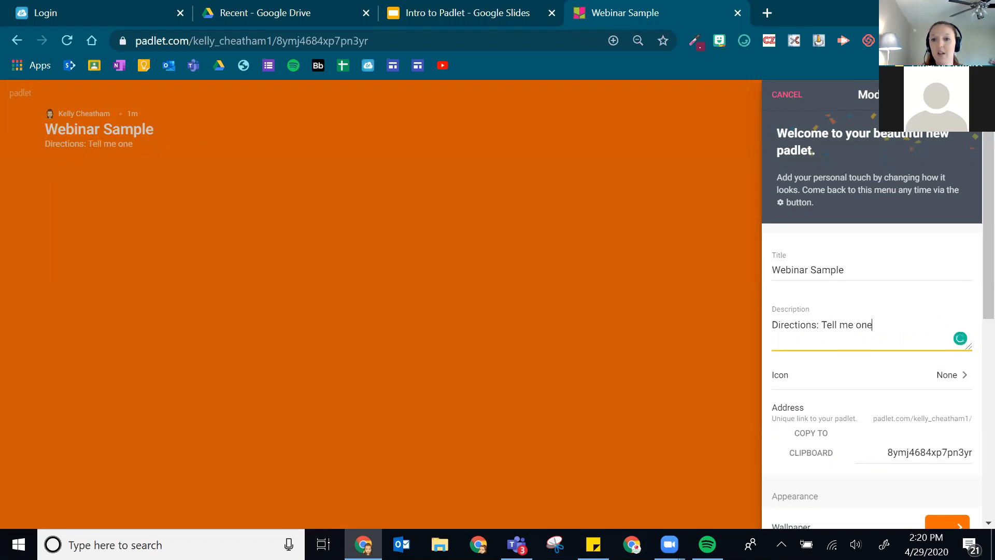
type(" way you think you might use padlet with your students.")
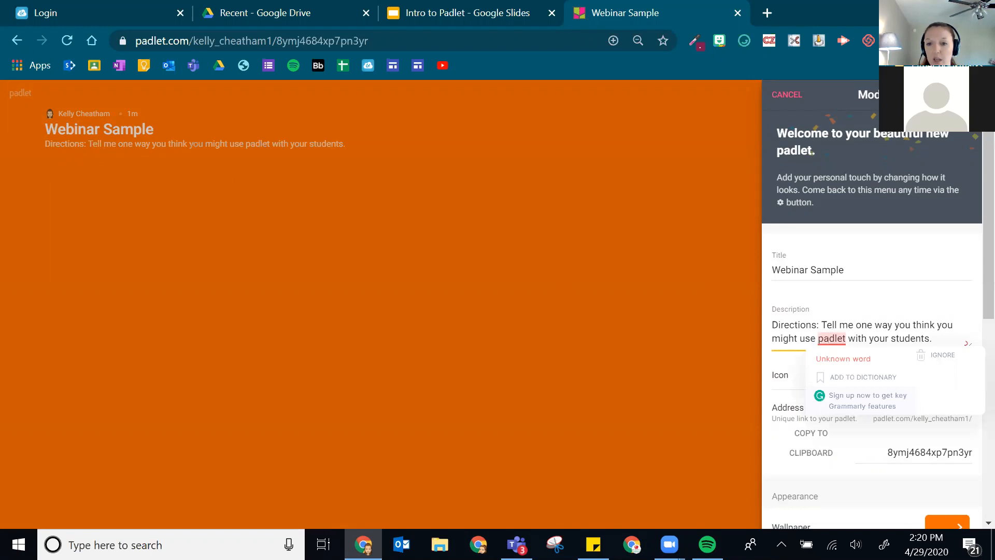
left_click(824, 339)
key("BackSpace")
type("P")
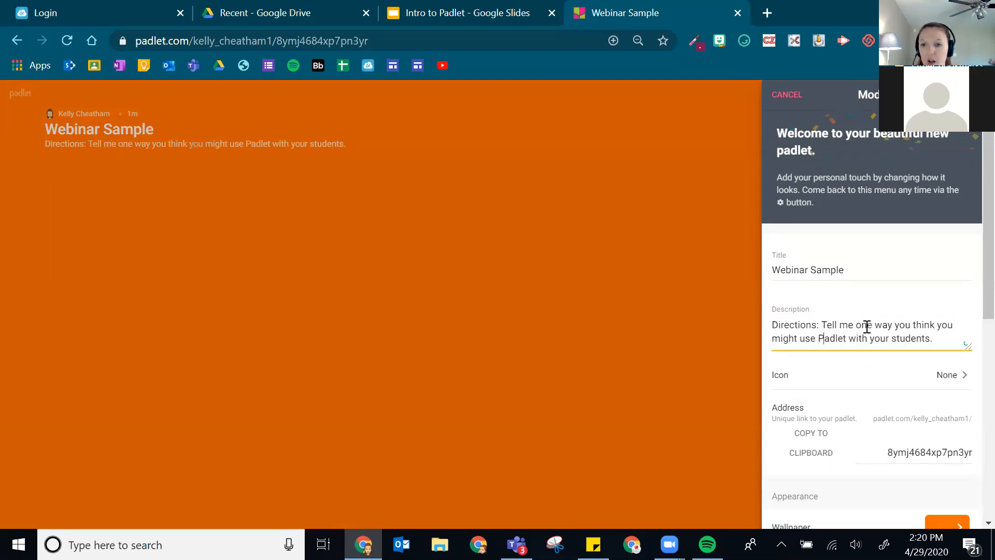
Browse the emoji icons, choose the light bulb from Objects as the padlet's icon, and return to the padlet's settings
scroll(911, 302, "down", 1)
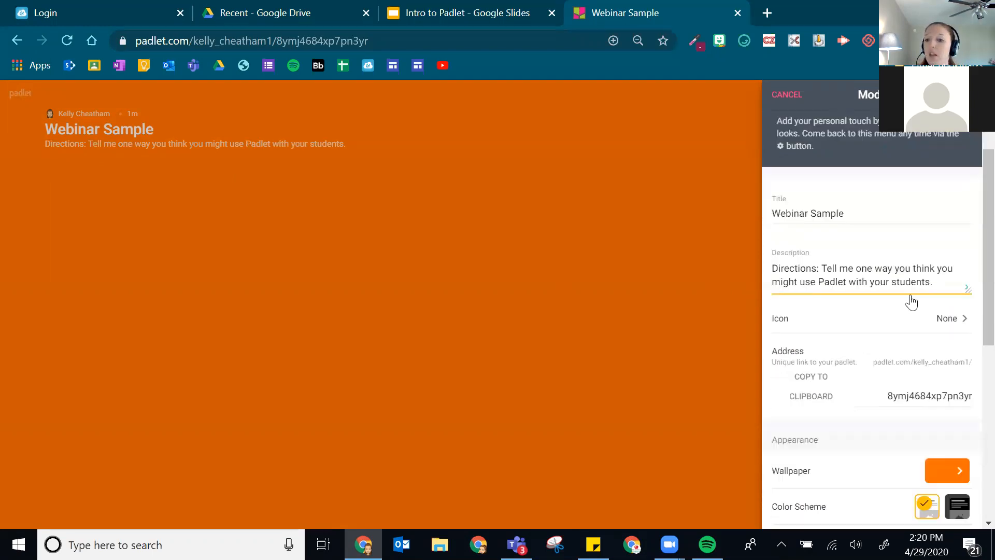
left_click(824, 302)
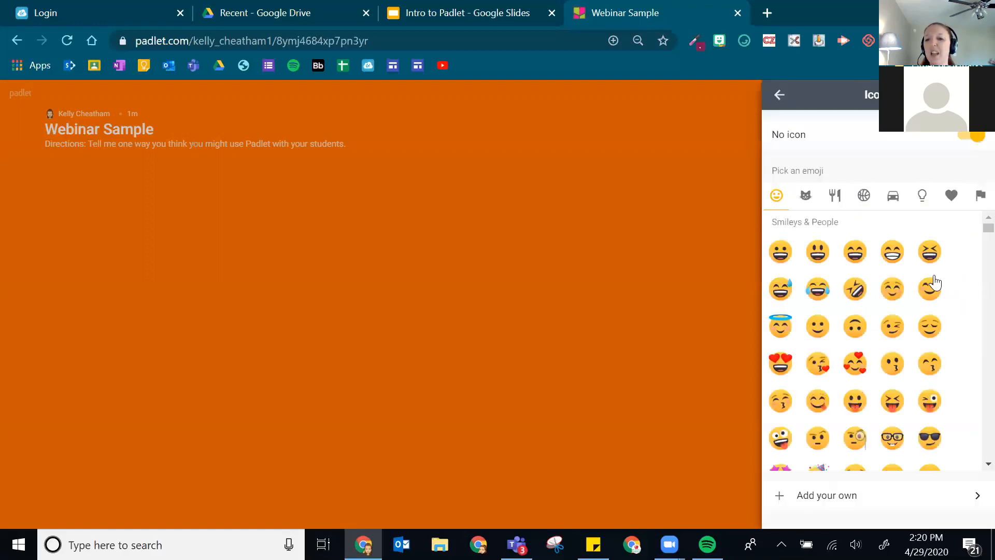
scroll(859, 378, "down", 1)
scroll(860, 379, "down", 10)
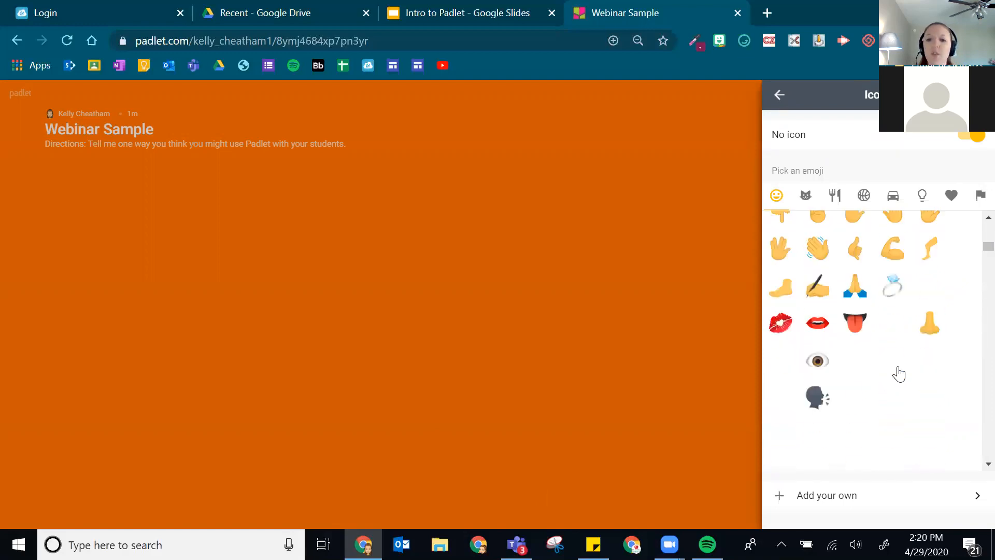
scroll(917, 339, "up", 10)
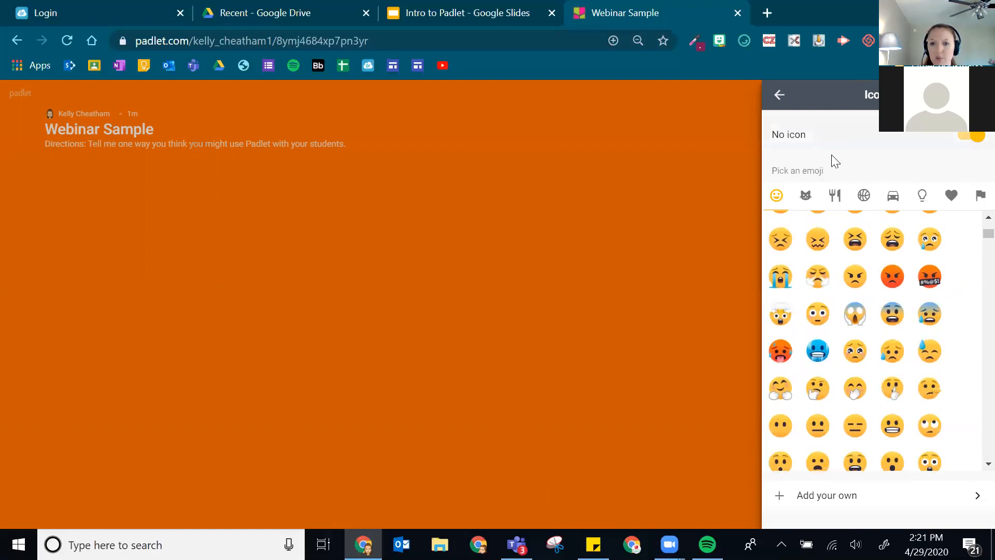
left_click(921, 196)
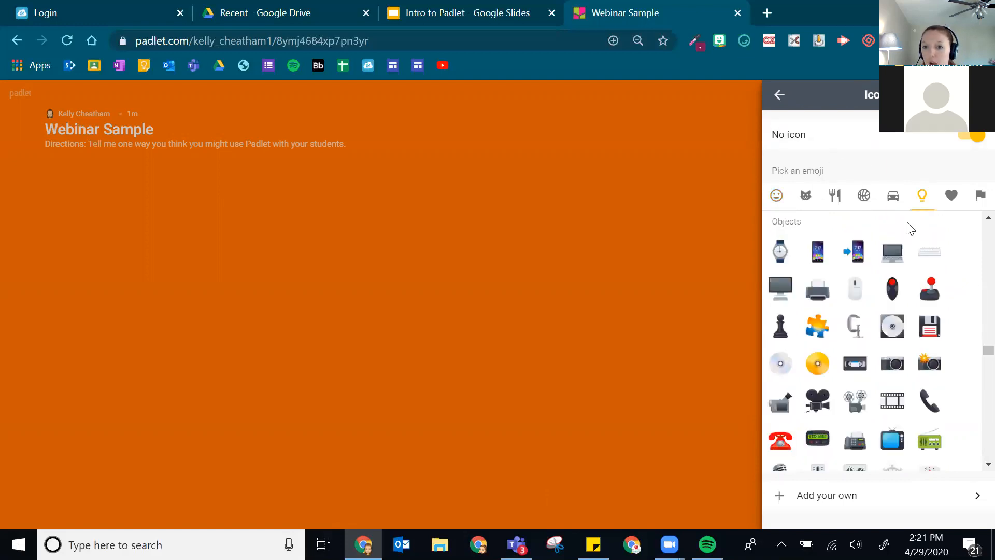
scroll(867, 382, "down", 5)
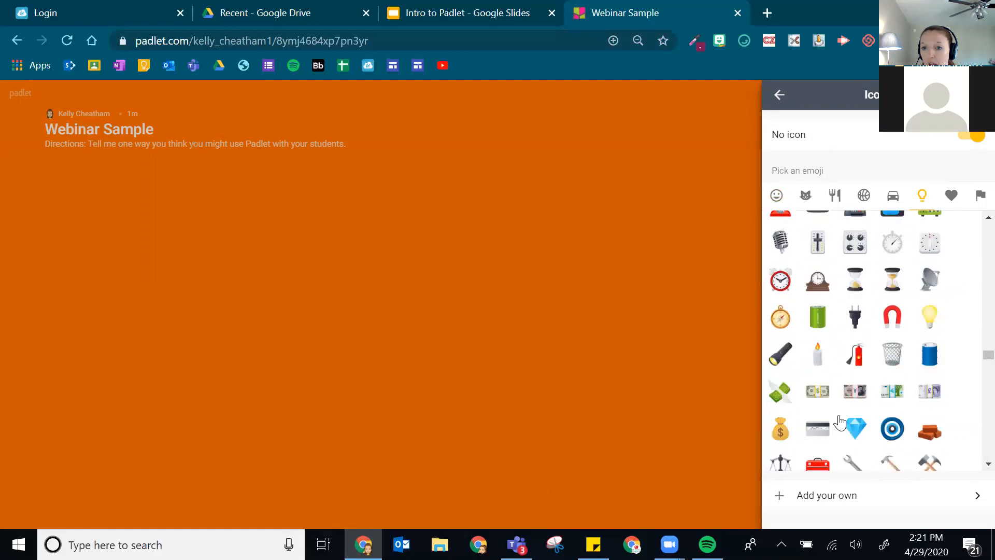
left_click(928, 321)
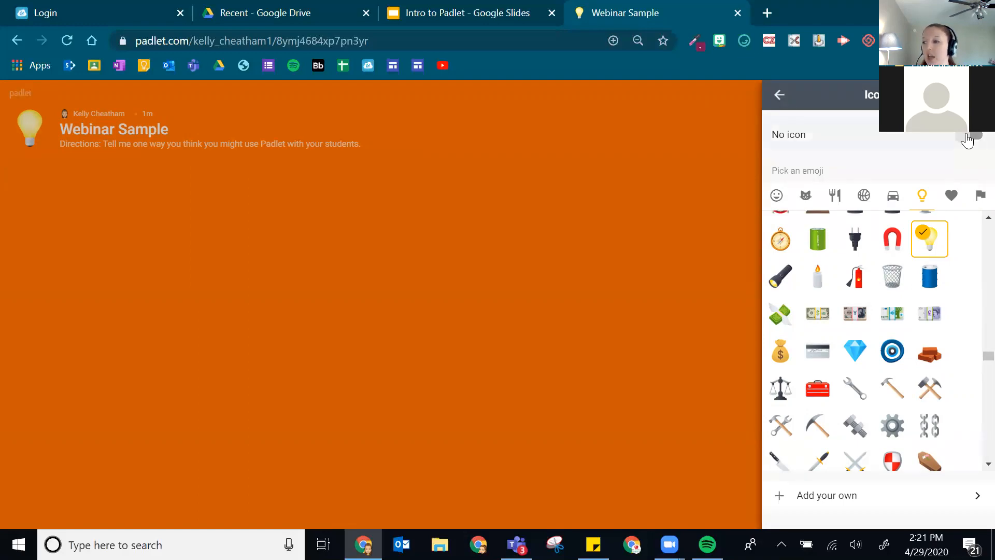
left_click(779, 96)
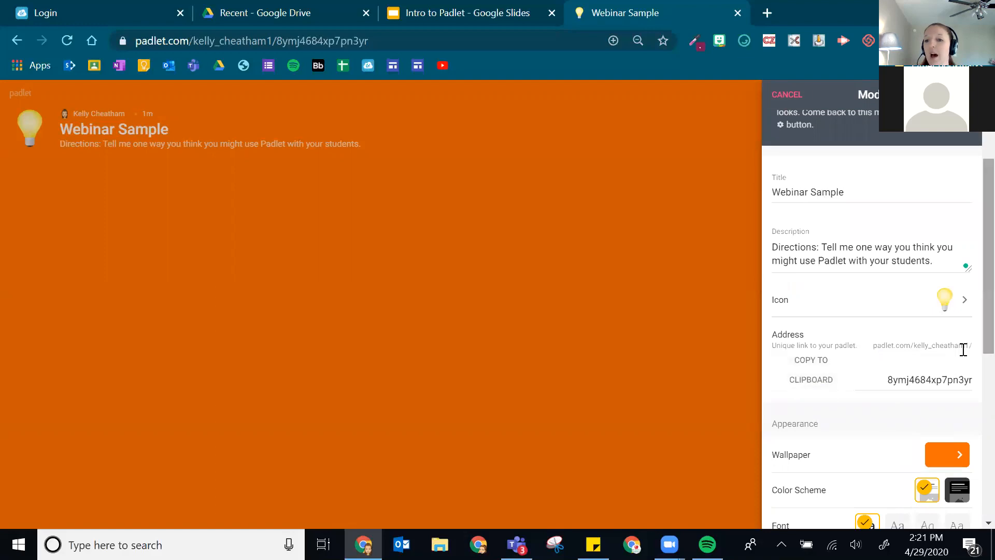
Replace the unique ending of the padlet's web address with "WebSample"
left_click(916, 386)
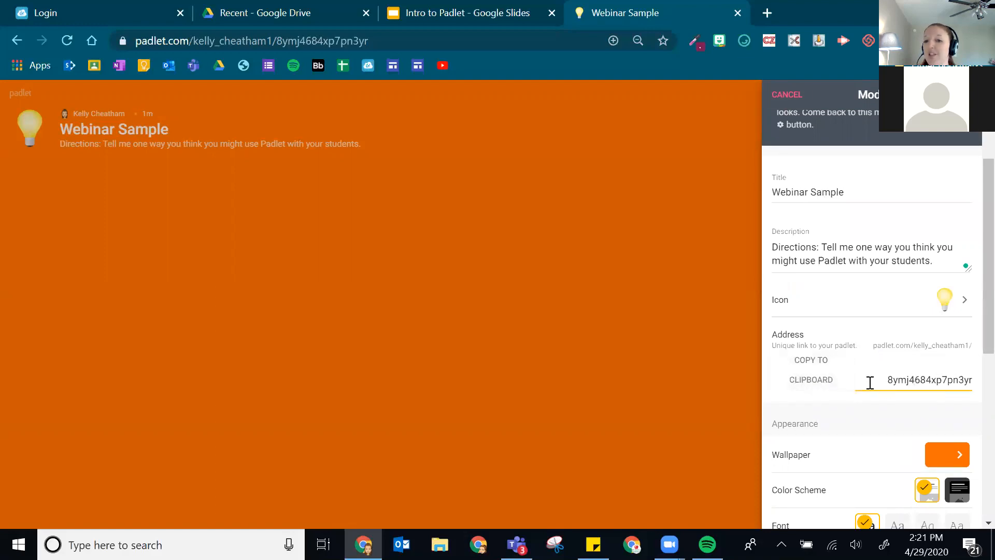
double_click(919, 380)
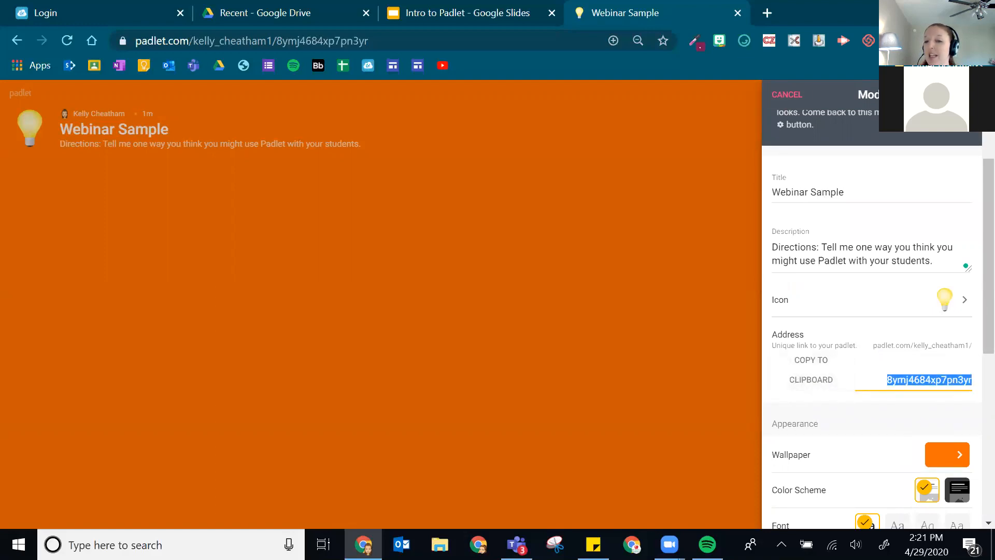
left_click(803, 377)
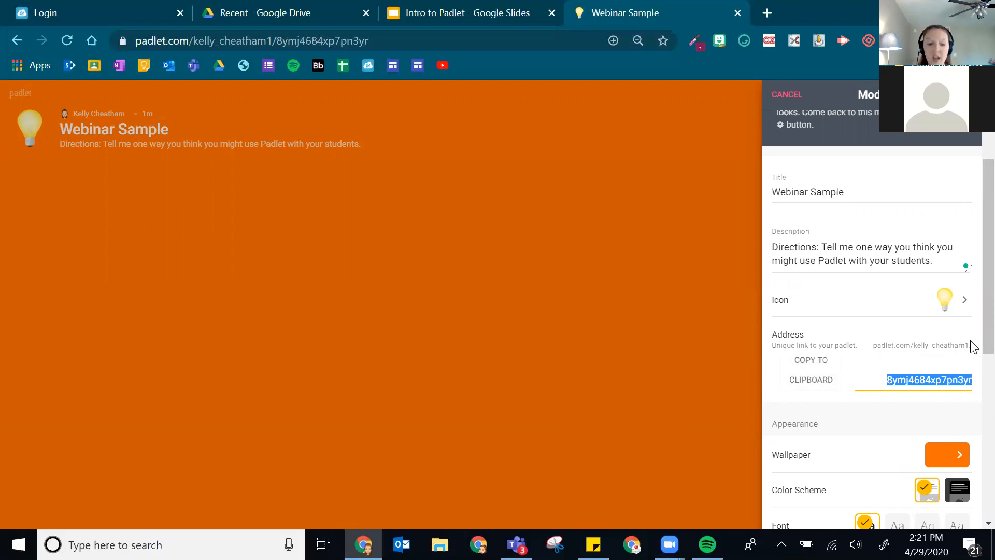
type("WebSample")
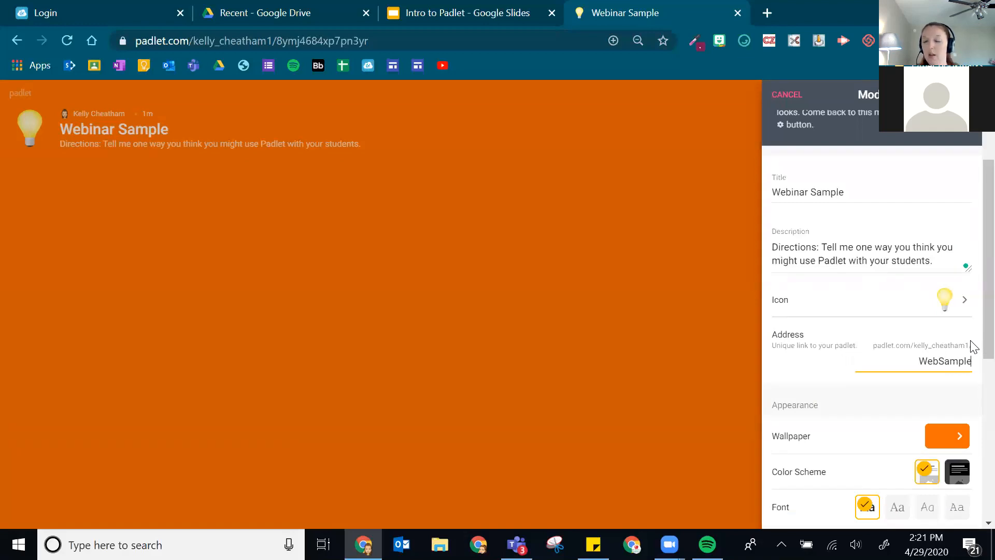
left_click(939, 407)
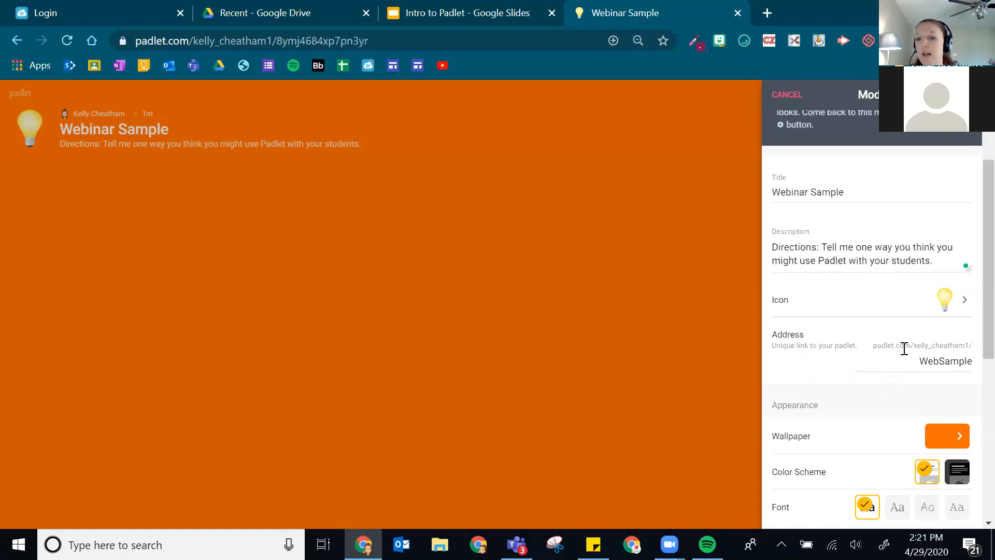
left_click(880, 384)
scroll(882, 381, "down", 1)
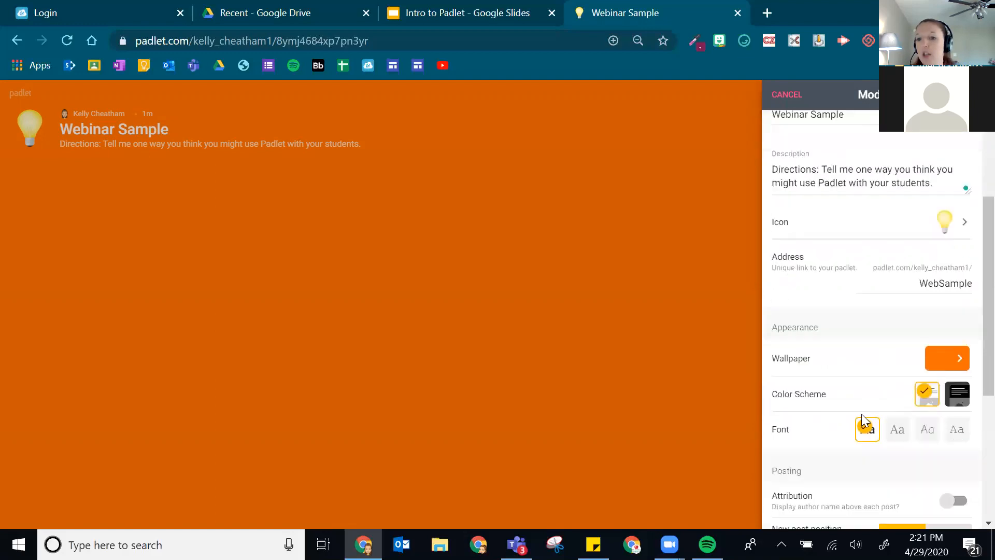
Browse the padlet's wallpaper categories and look through the Textures and Patterns designs
scroll(867, 361, "down", 1)
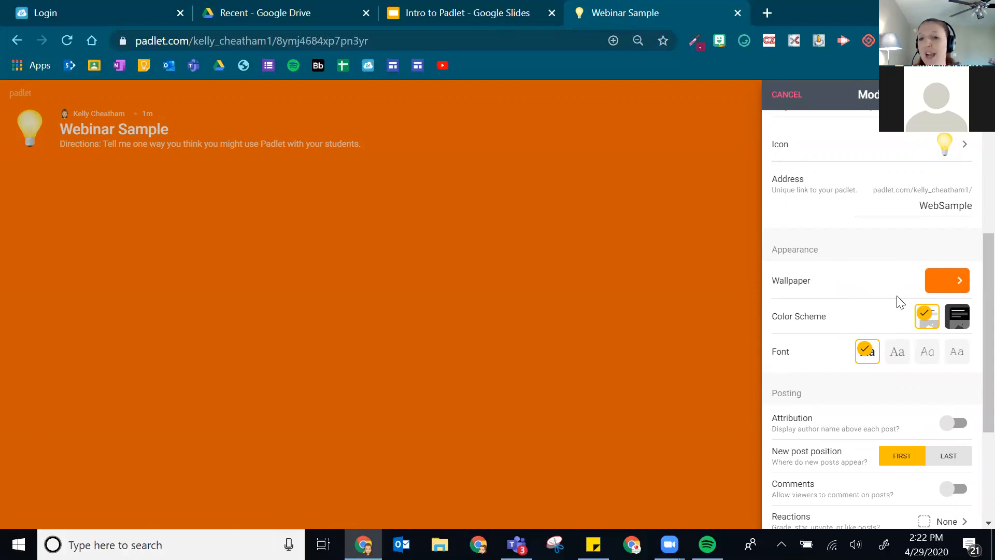
left_click(945, 283)
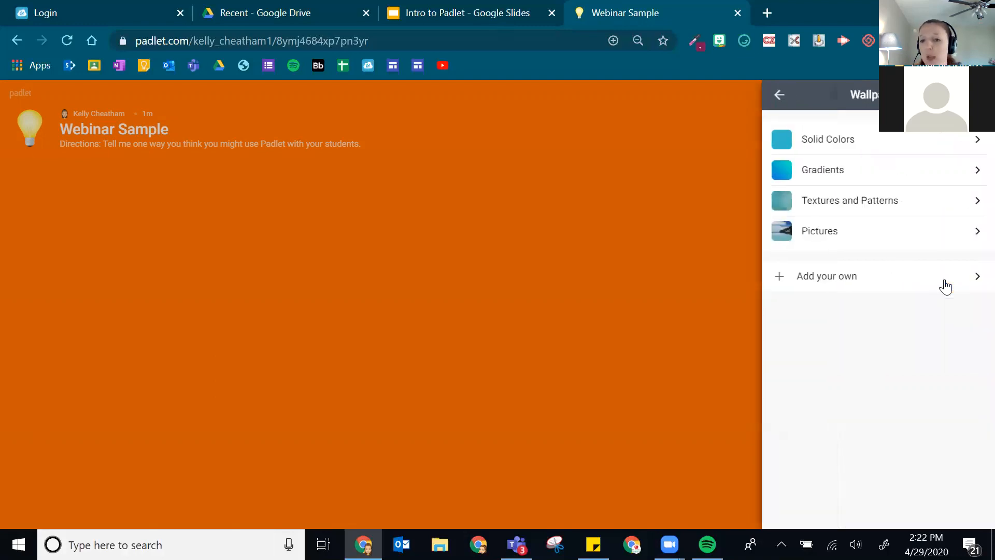
left_click(802, 92)
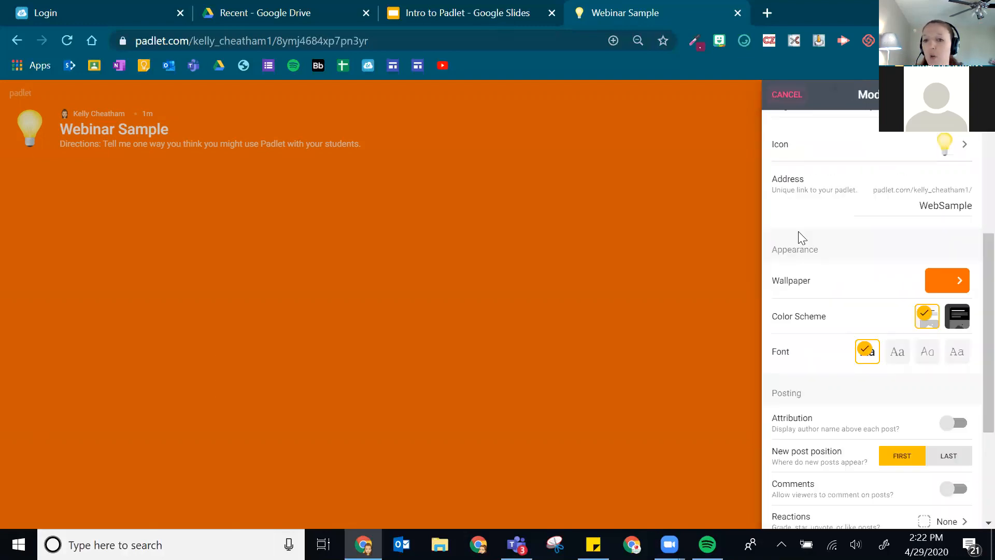
left_click(954, 280)
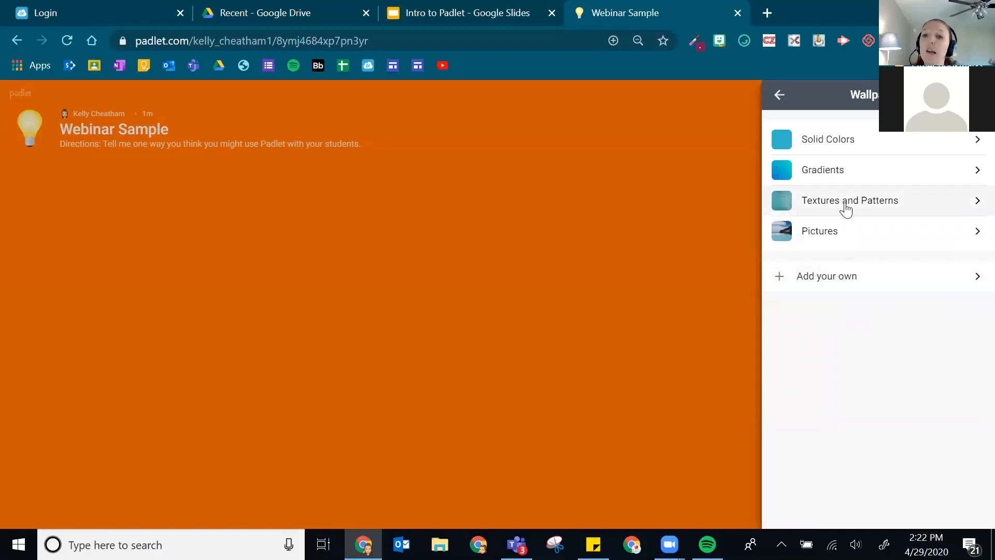
left_click(831, 207)
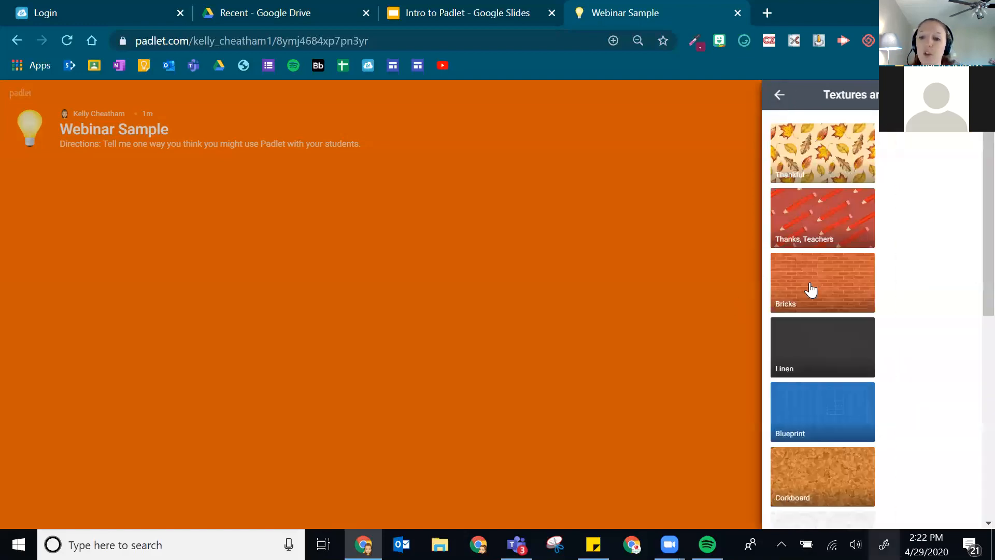
scroll(811, 289, "down", 3)
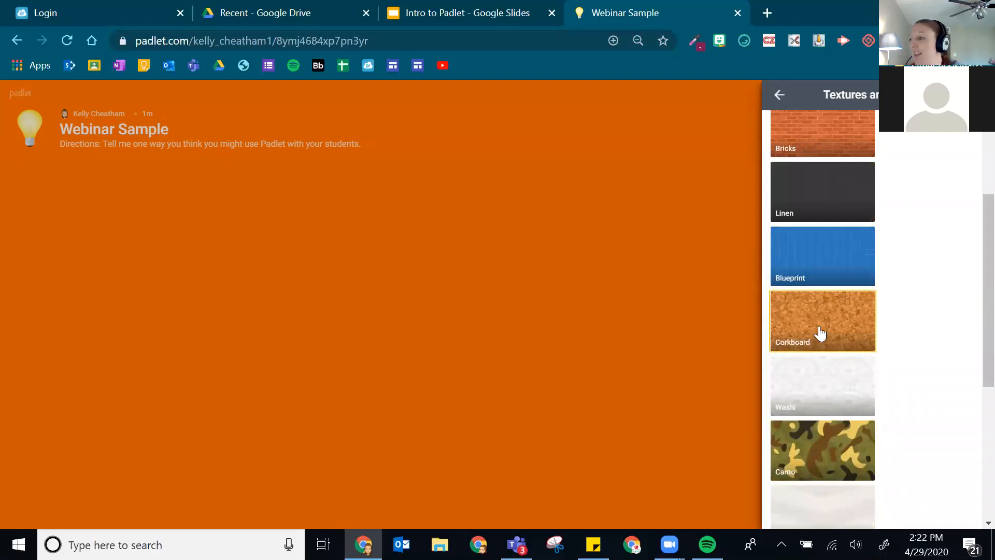
left_click(834, 274)
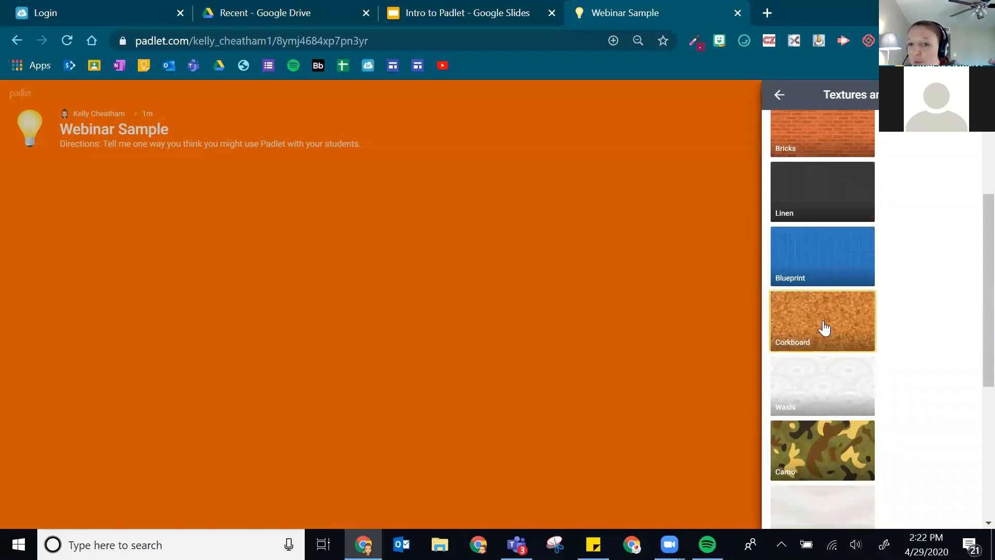
scroll(824, 328, "down", 5)
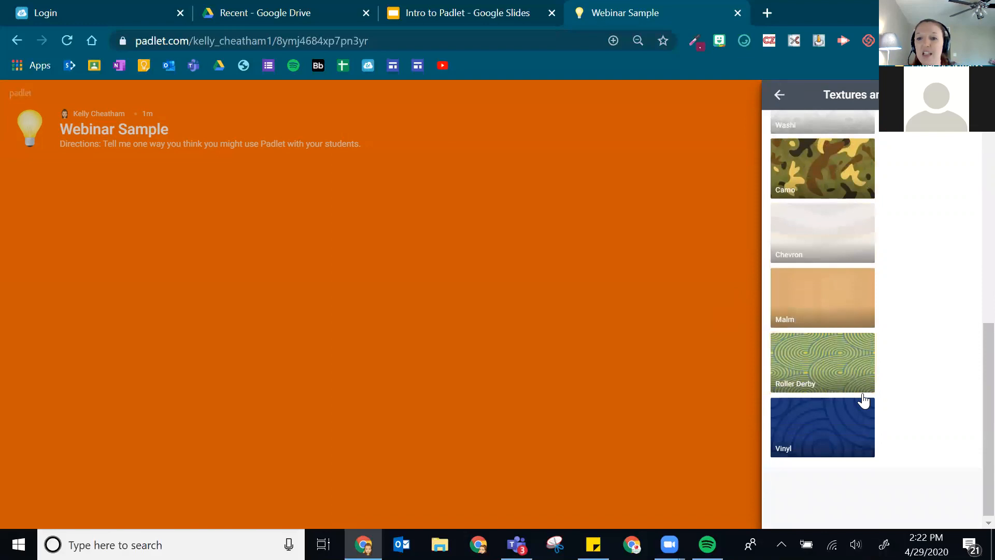
scroll(862, 400, "up", 5)
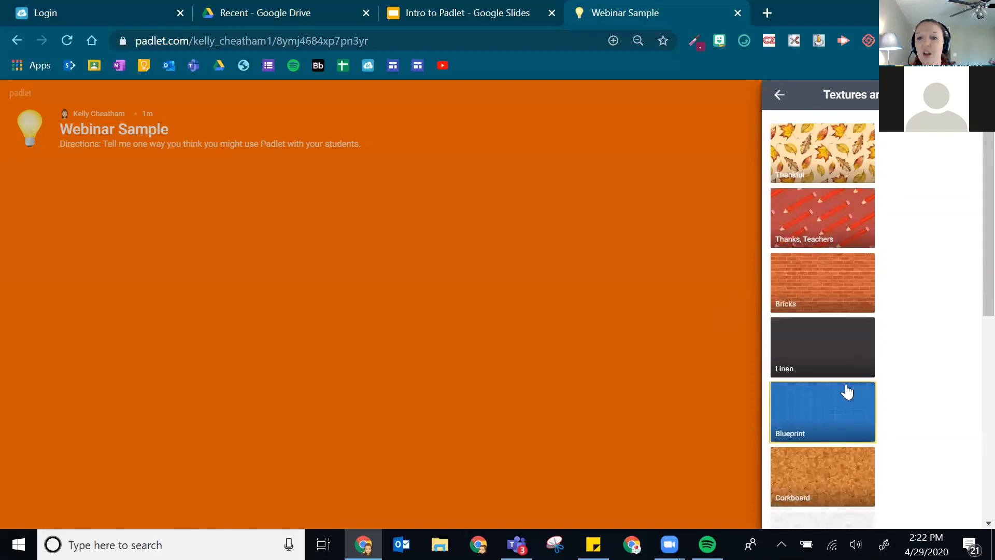
left_click(777, 99)
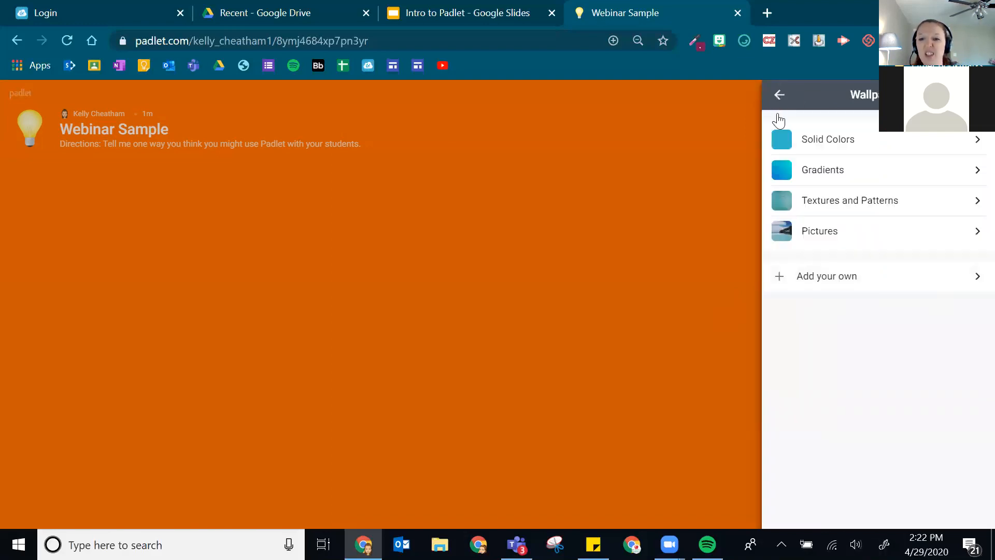
Set the padlet's wallpaper to the solid maroon color after trying purple, and return to the padlet's settings
left_click(865, 136)
scroll(847, 342, "down", 8)
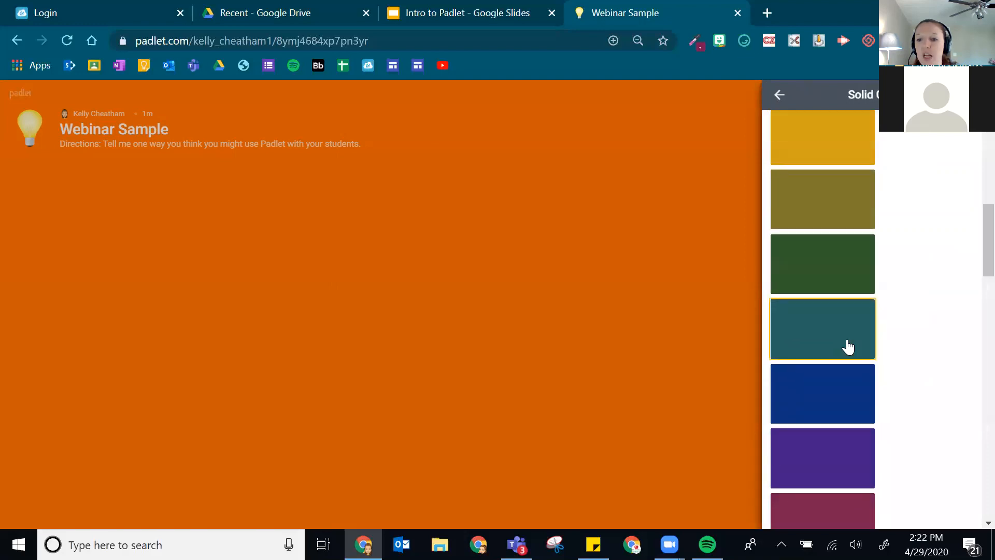
scroll(848, 346, "down", 3)
left_click(839, 327)
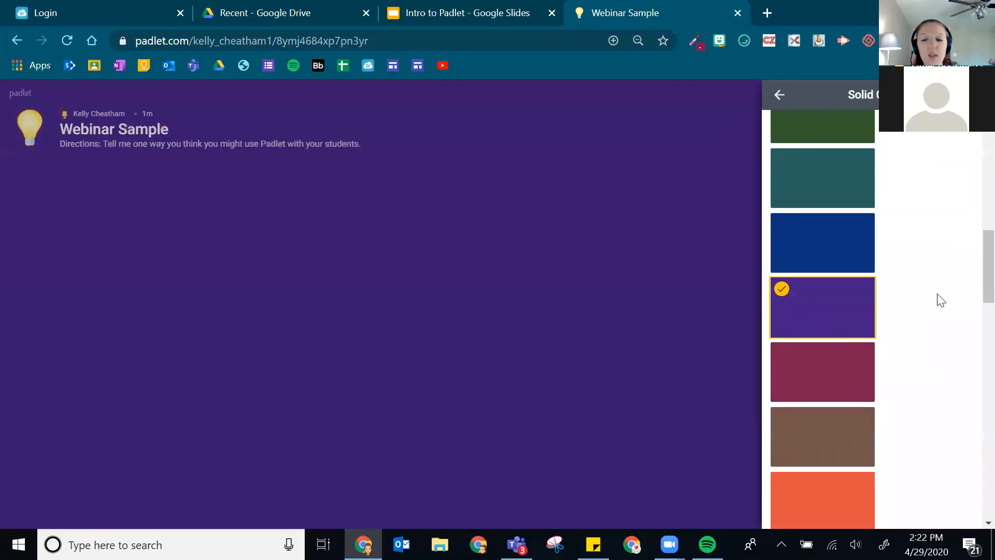
left_click(850, 410)
left_click(849, 384)
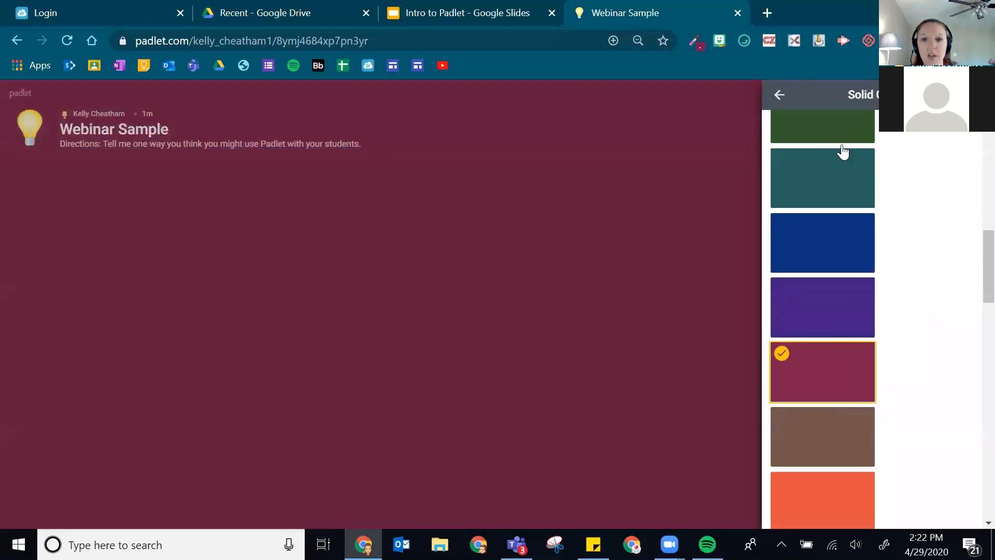
left_click(779, 95)
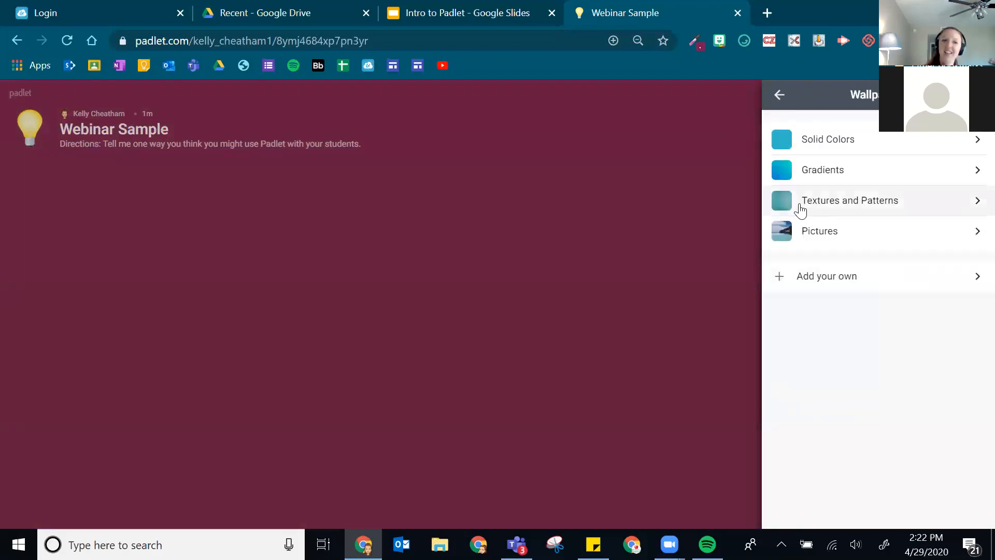
left_click(780, 97)
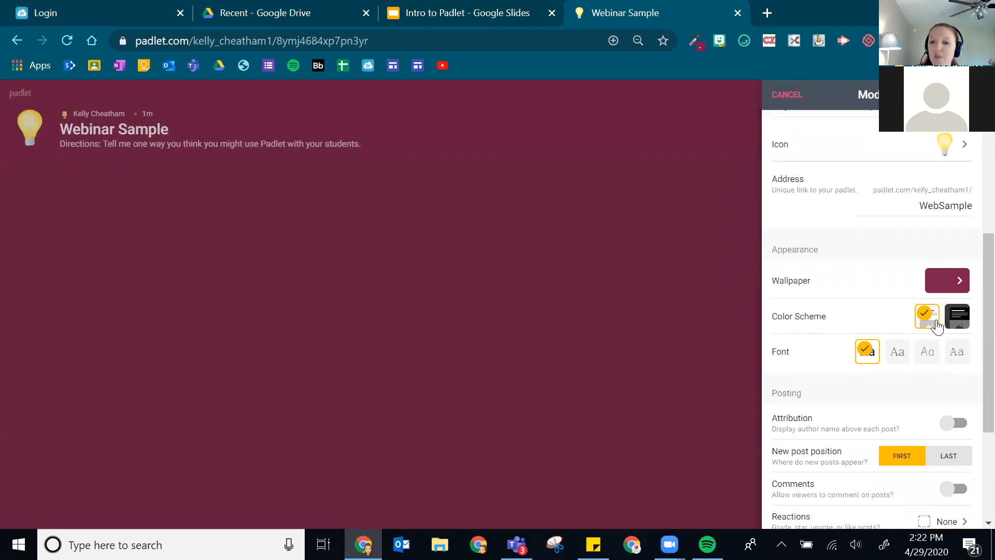
Try the dark color scheme, switch back to the light one, and set the font to the third, handwritten-style option
left_click(952, 326)
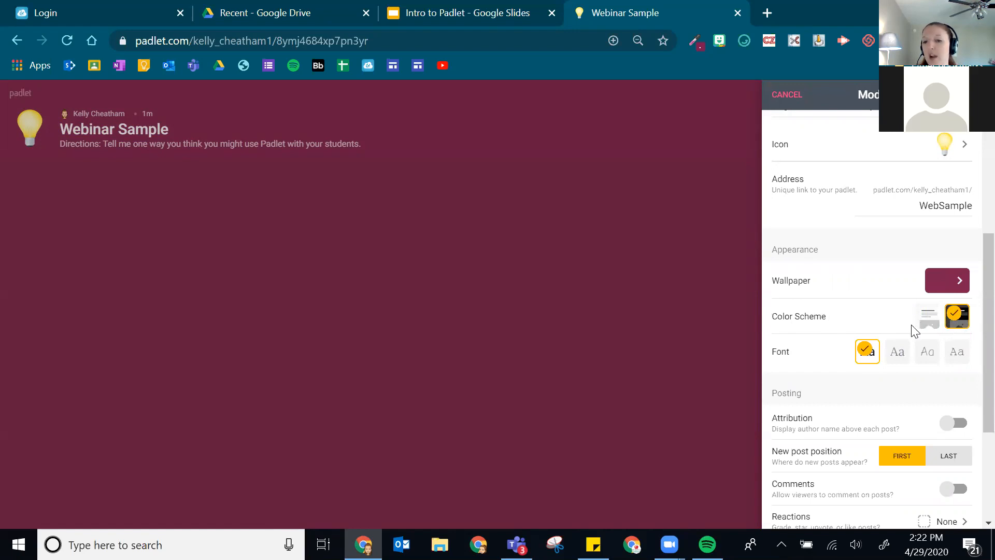
left_click(927, 317)
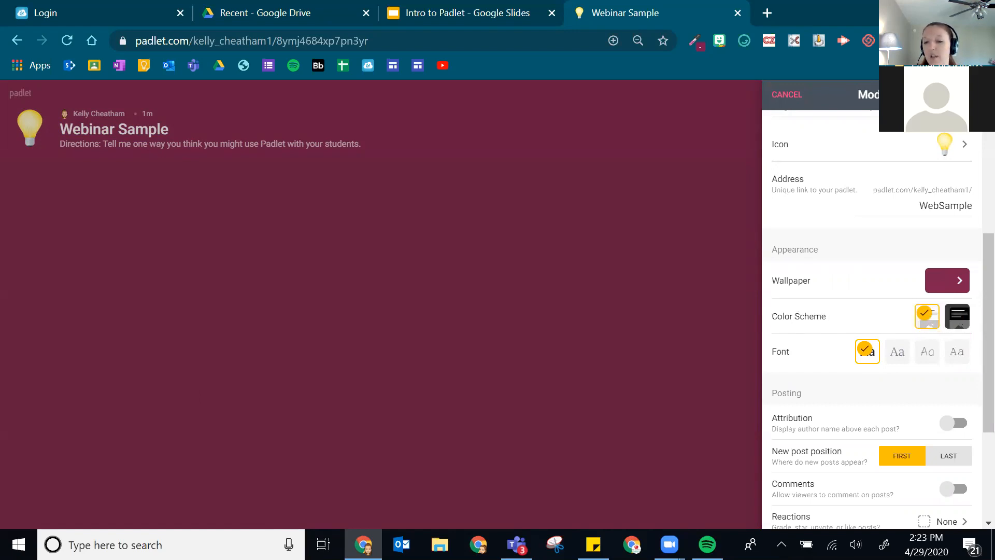
left_click(898, 355)
left_click(937, 360)
left_click(956, 356)
left_click(895, 361)
left_click(875, 354)
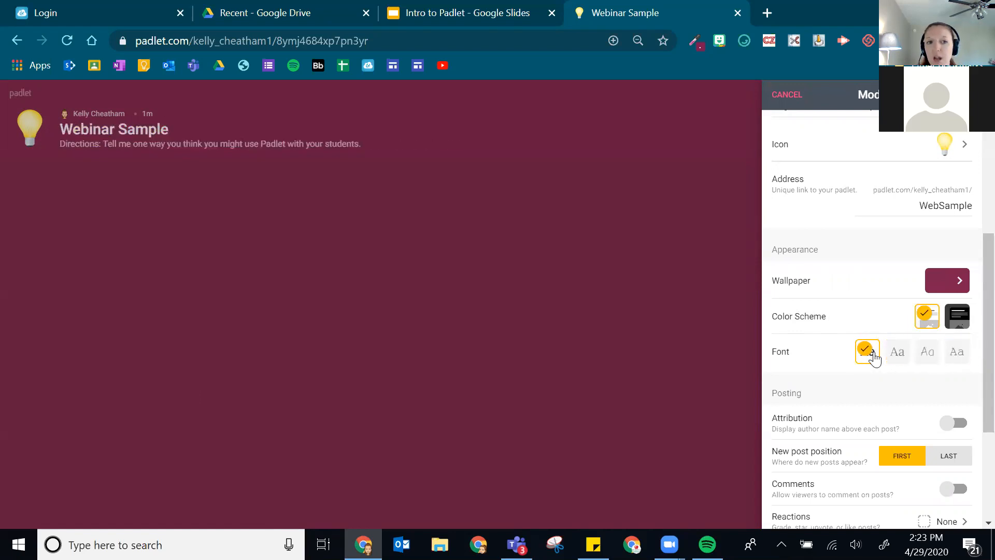
left_click(929, 360)
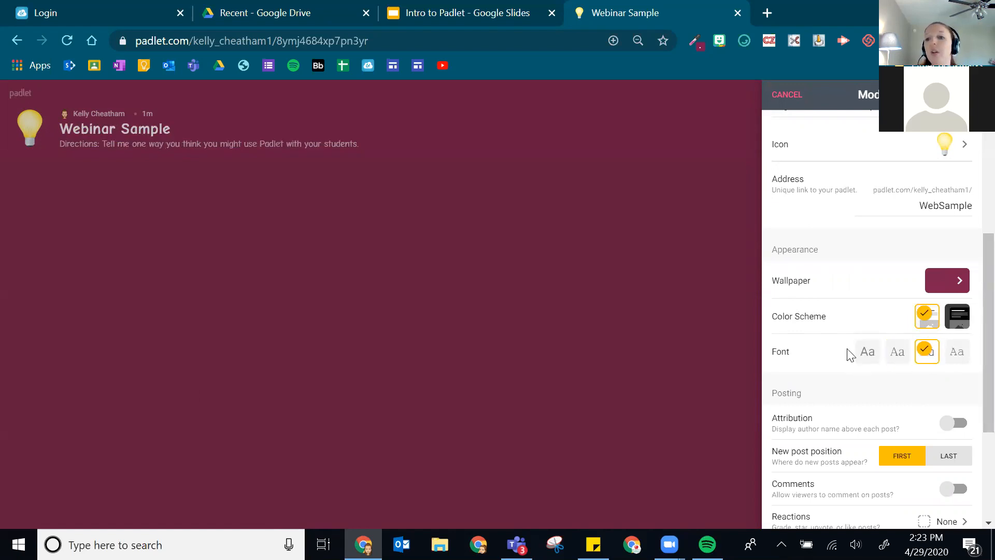
Configure posting with Attribution on, new post position set to Last, and Comments on
scroll(829, 428, "down", 3)
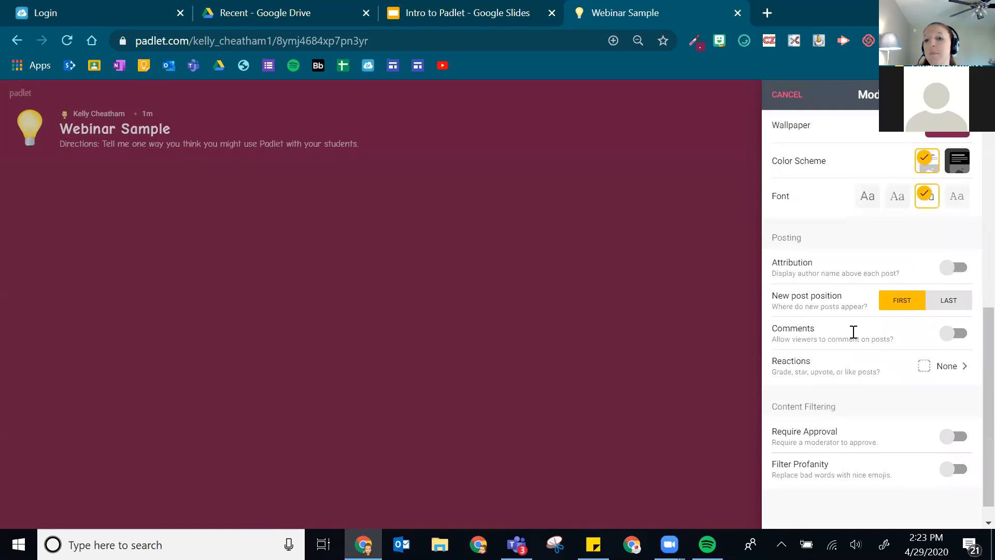
left_click(957, 277)
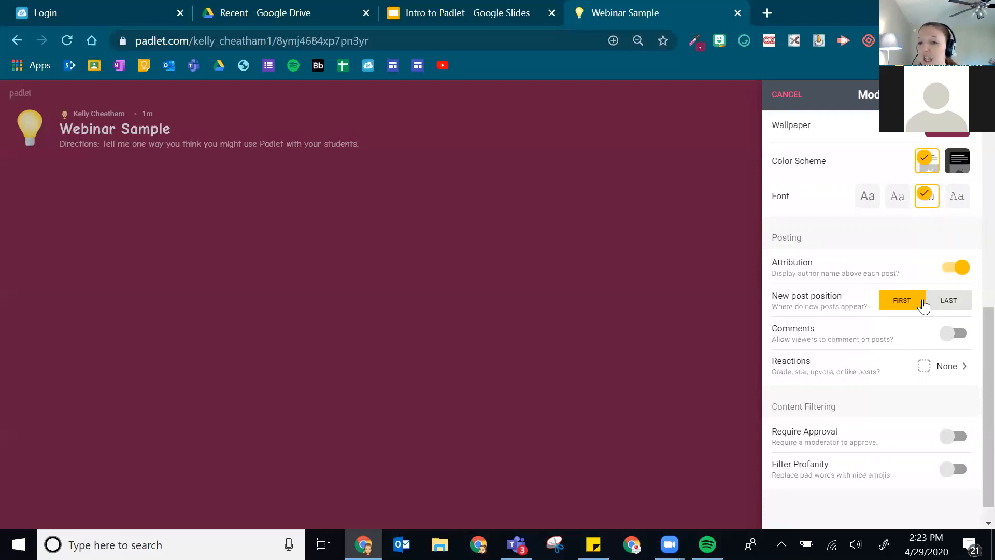
left_click(945, 306)
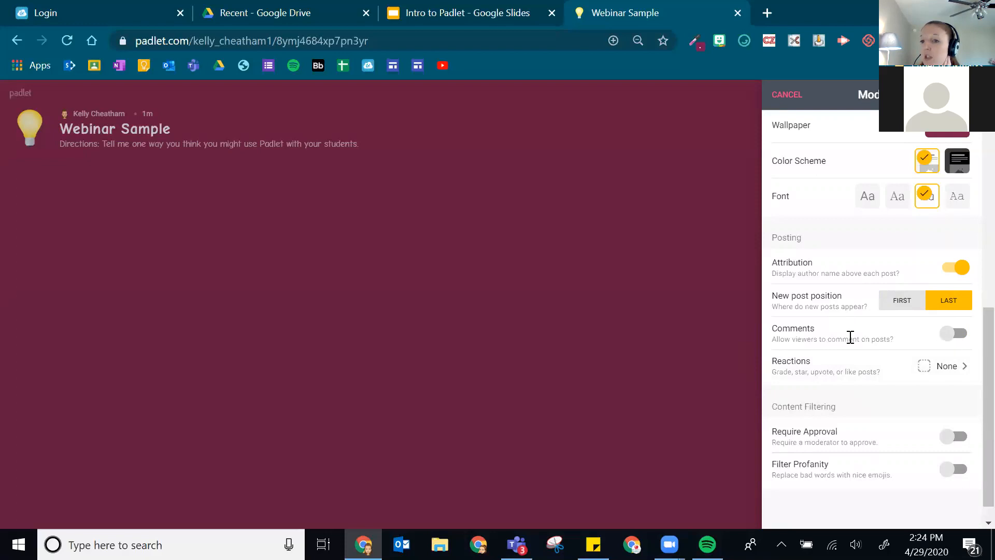
left_click(959, 337)
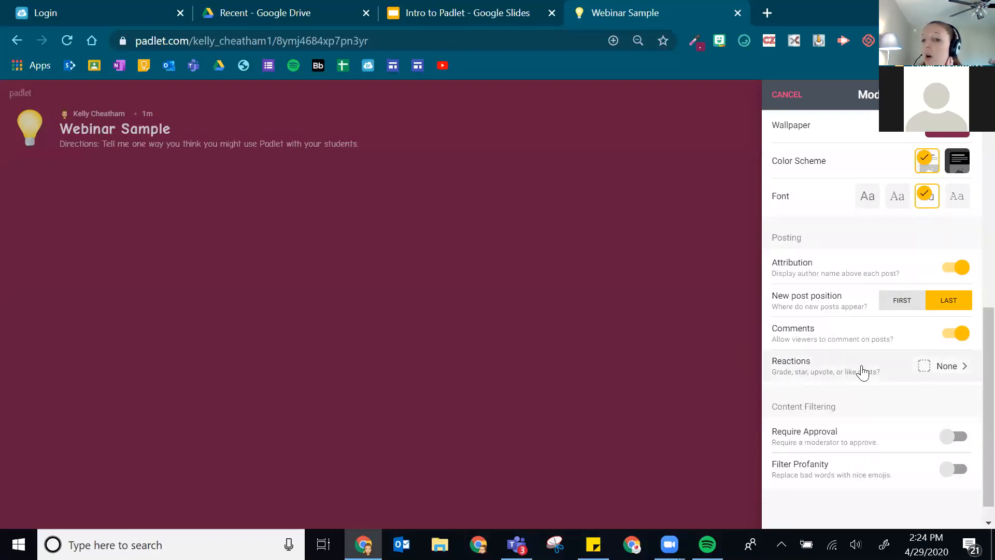
Set the post reactions to Like and return to the padlet's settings
left_click(916, 377)
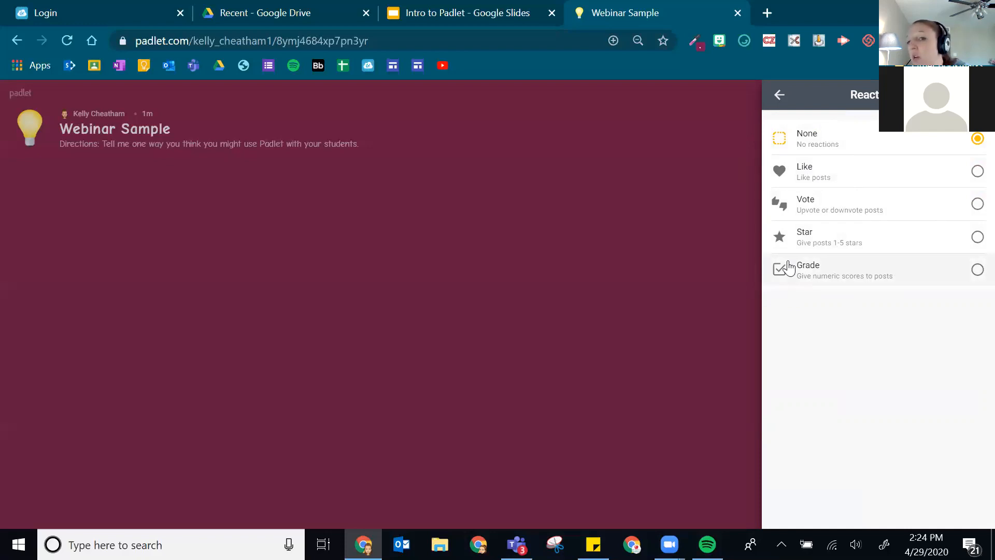
left_click(976, 172)
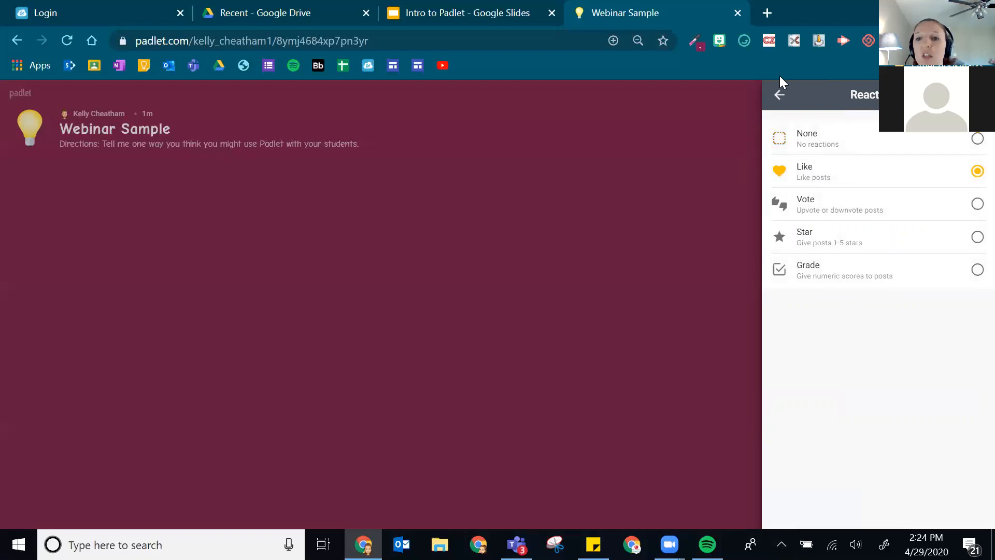
left_click(779, 95)
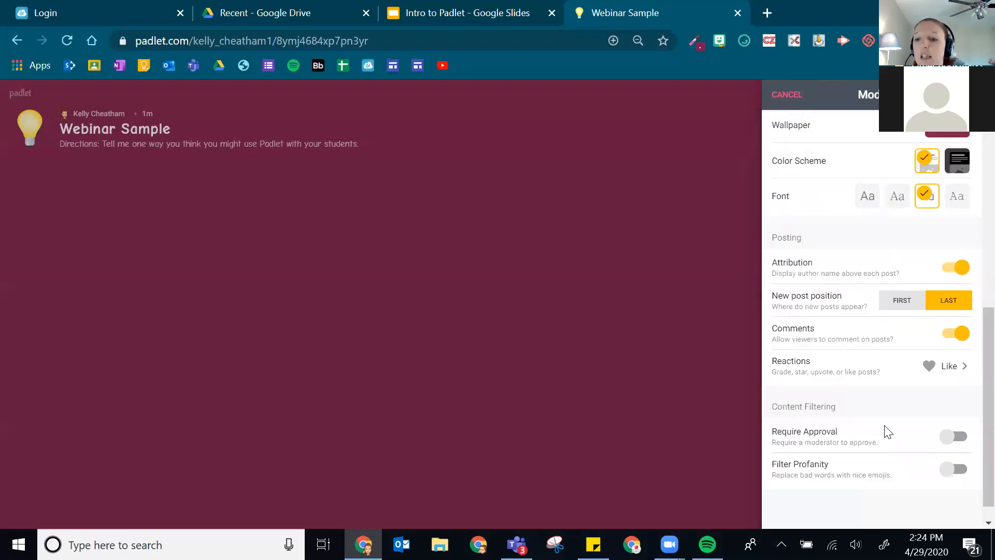
Turn on Filter Profanity, review the settings from the top, and save them
scroll(881, 428, "down", 1)
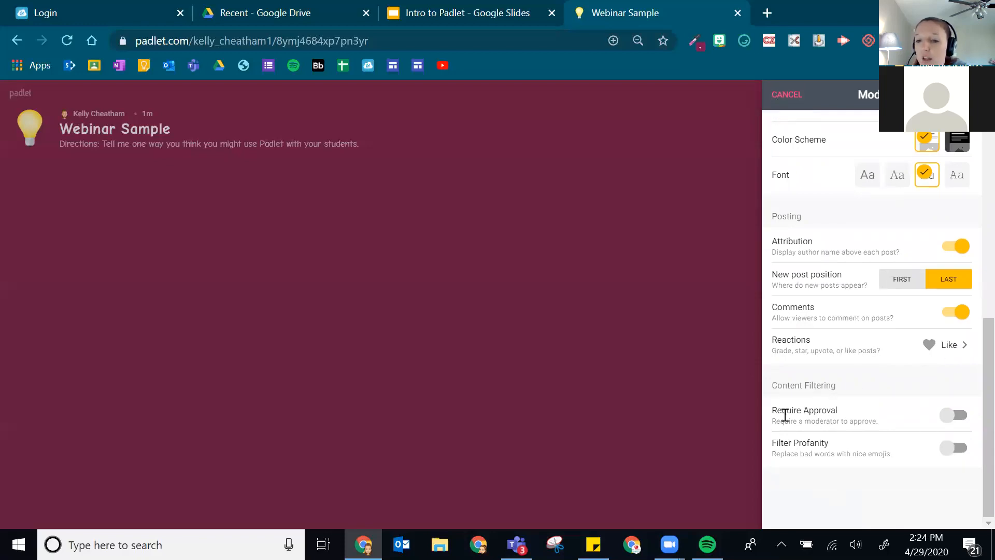
left_click(952, 449)
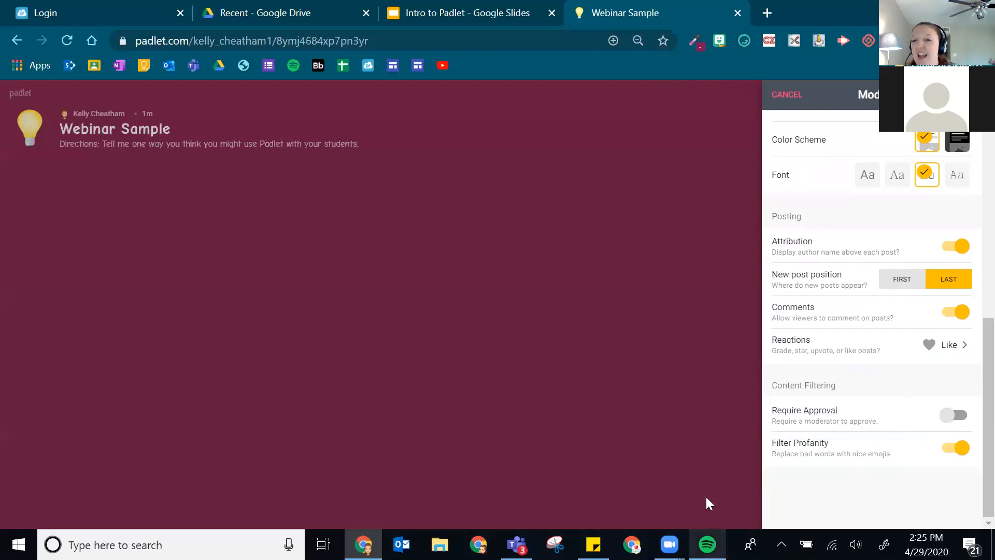
scroll(837, 306, "up", 8)
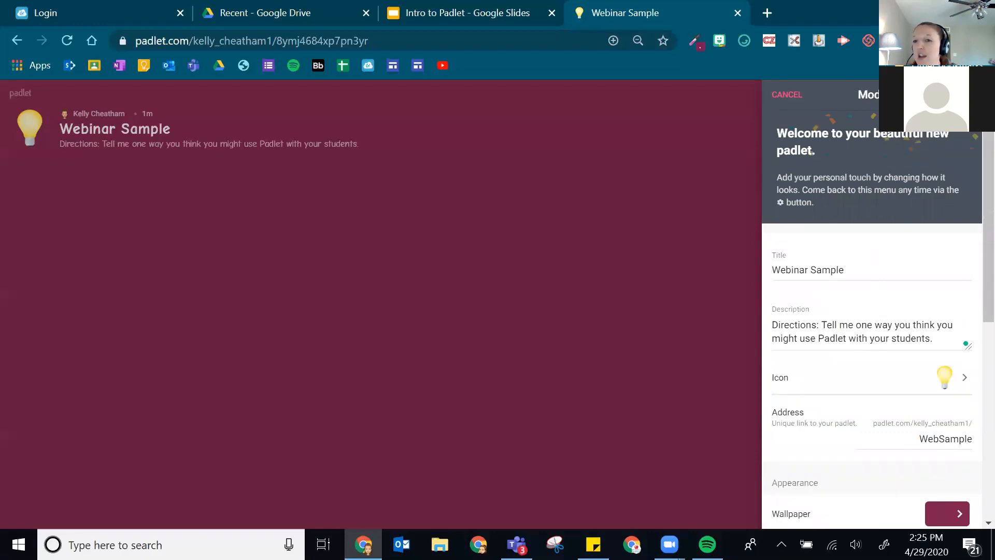
left_click(961, 94)
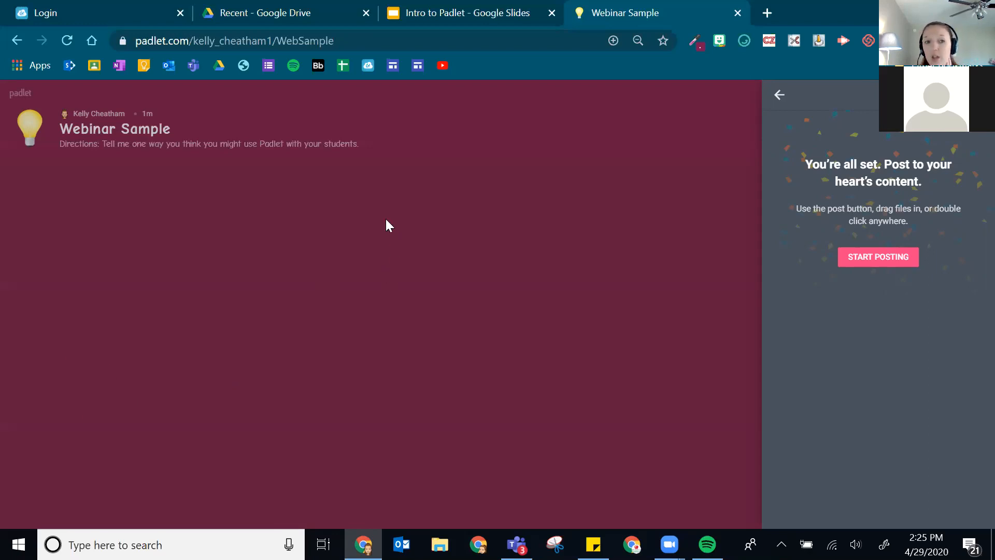
Open the finished padlet for posting and start a new post with the author's first name as its title
left_click(868, 262)
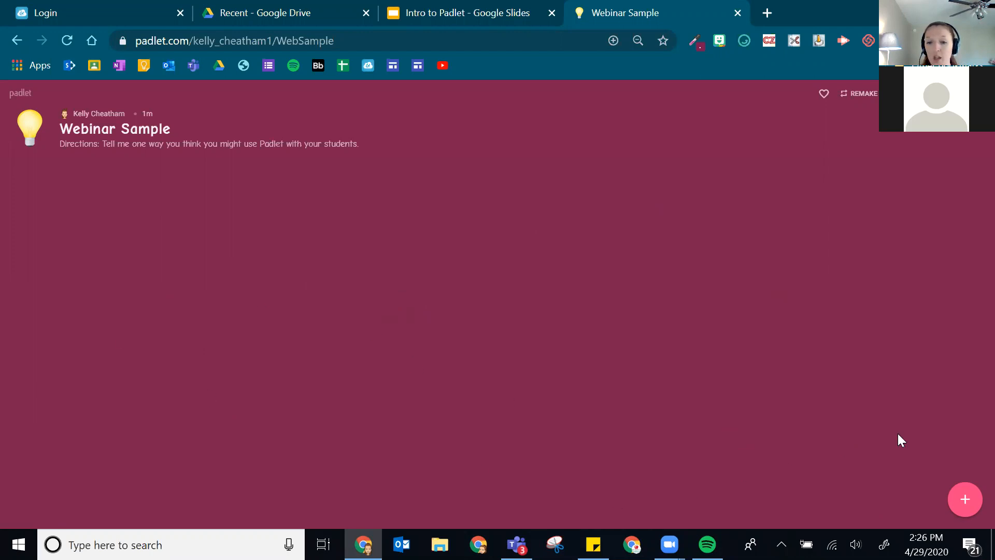
left_click(966, 501)
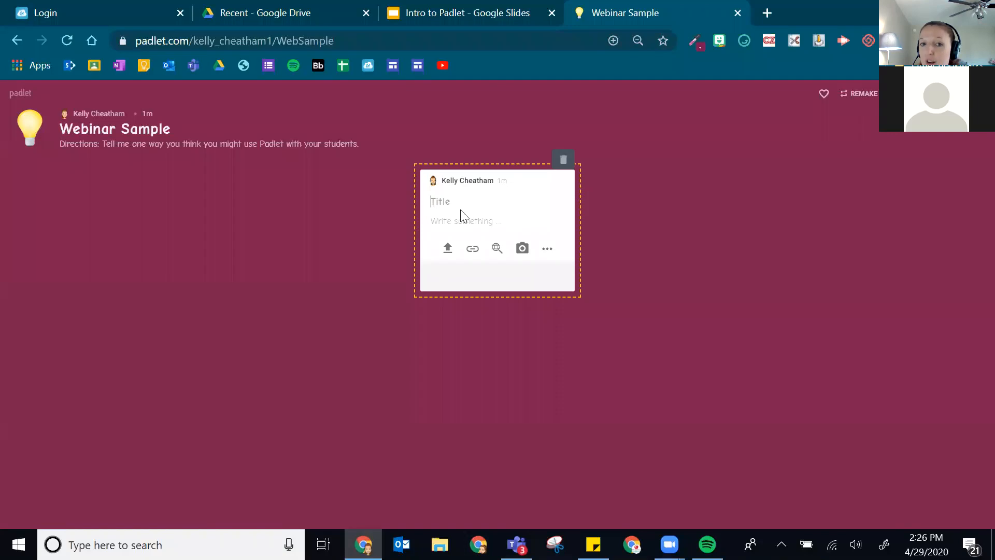
type("Kelly")
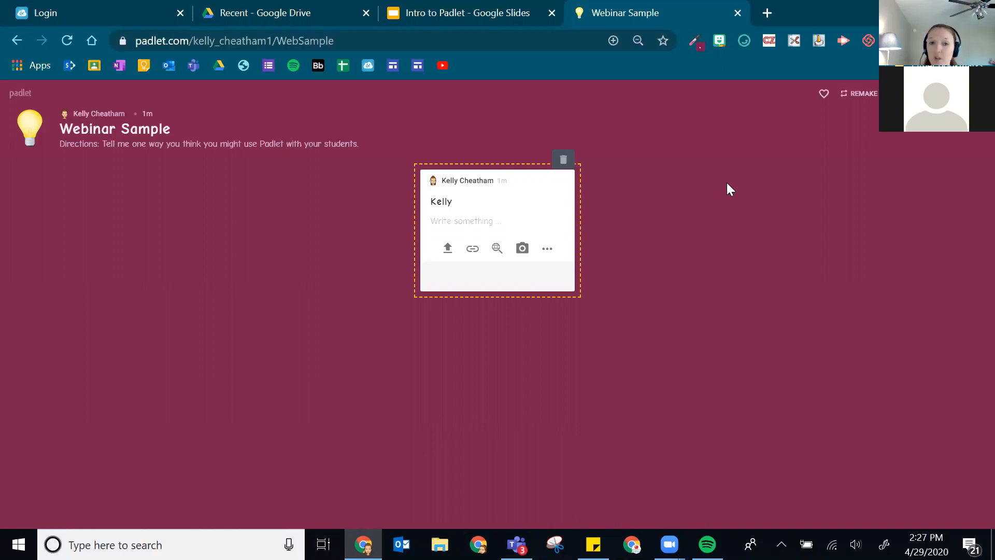
type("-")
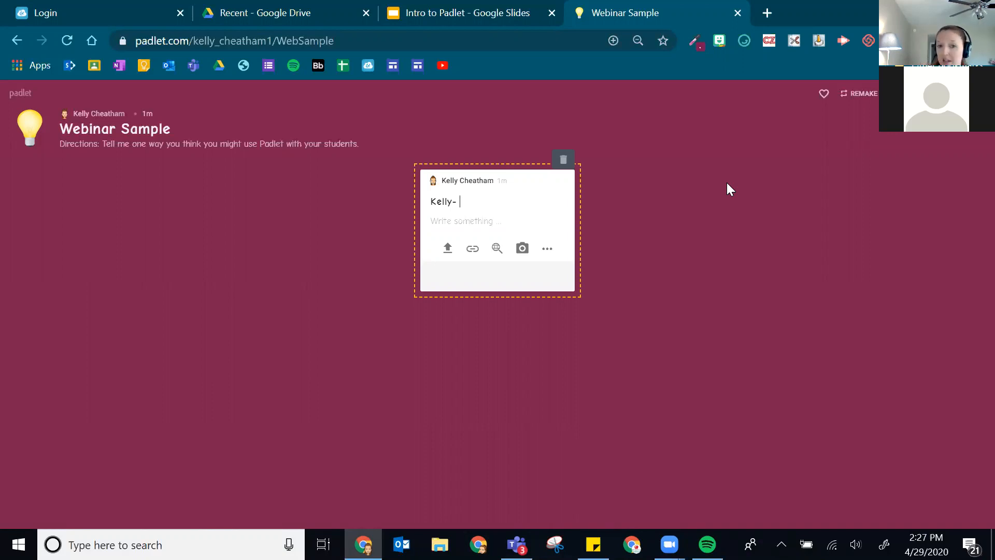
key("BackSpace")
key("BackSpace")
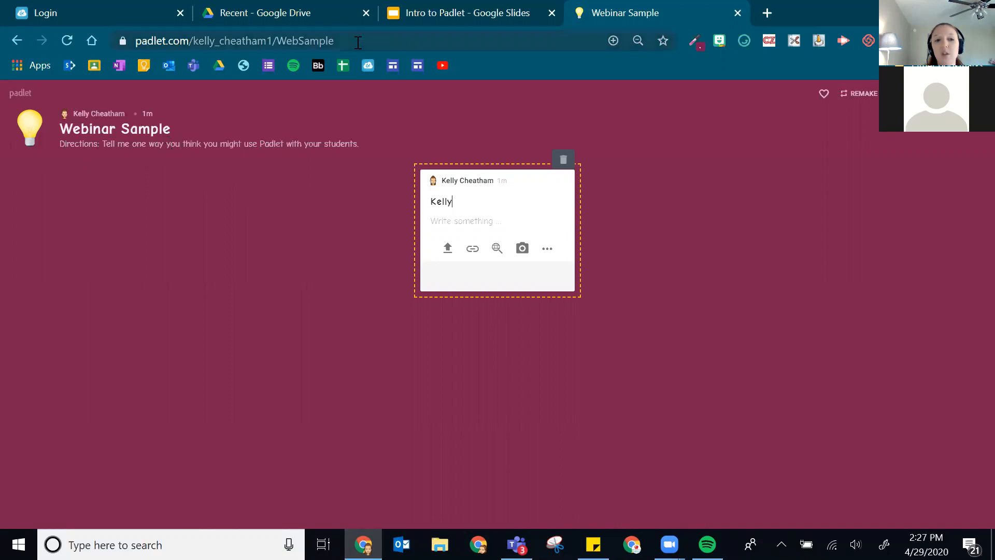
Enter the post's body text: "I might have my students take a video showing me three examples of mixtures that they have in their home."
left_click(480, 217)
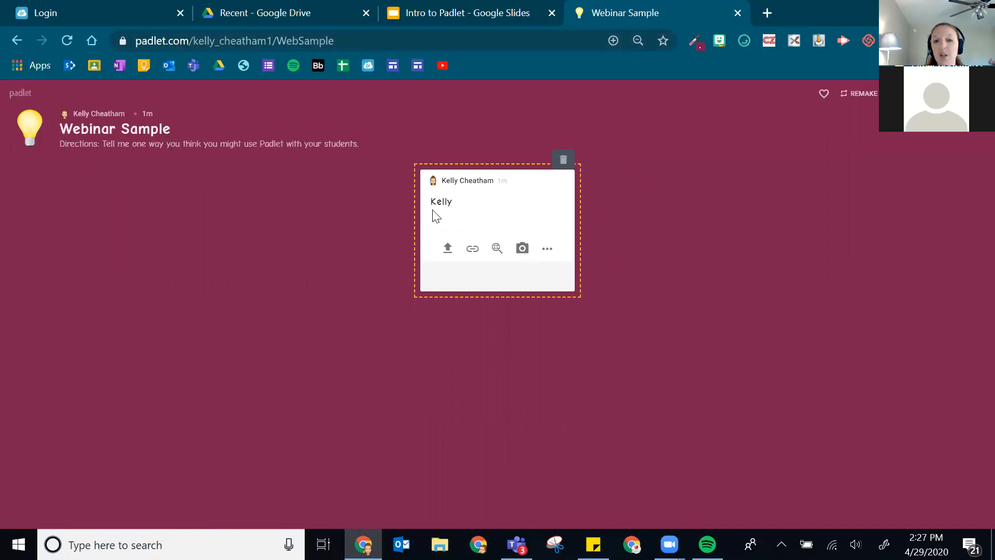
left_click(477, 221)
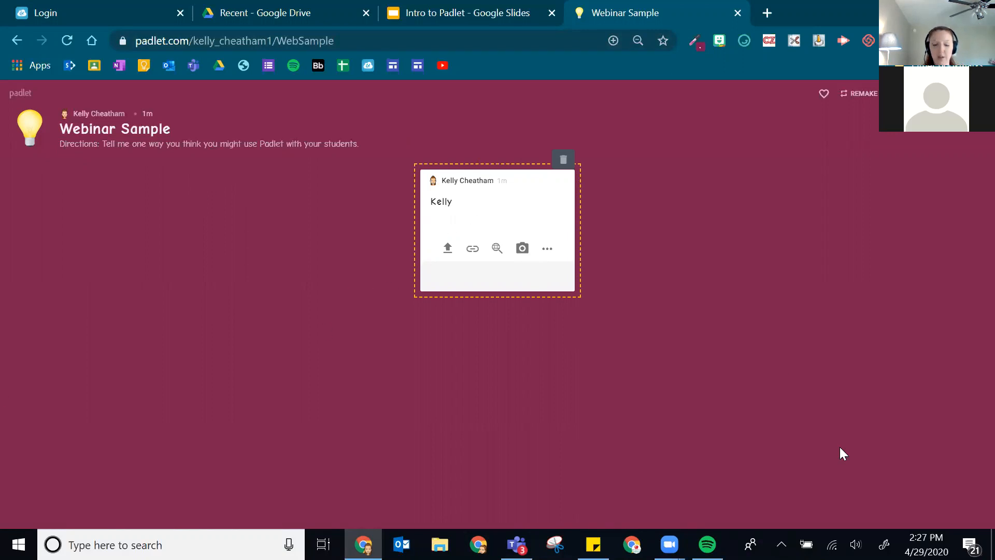
type("I might have my")
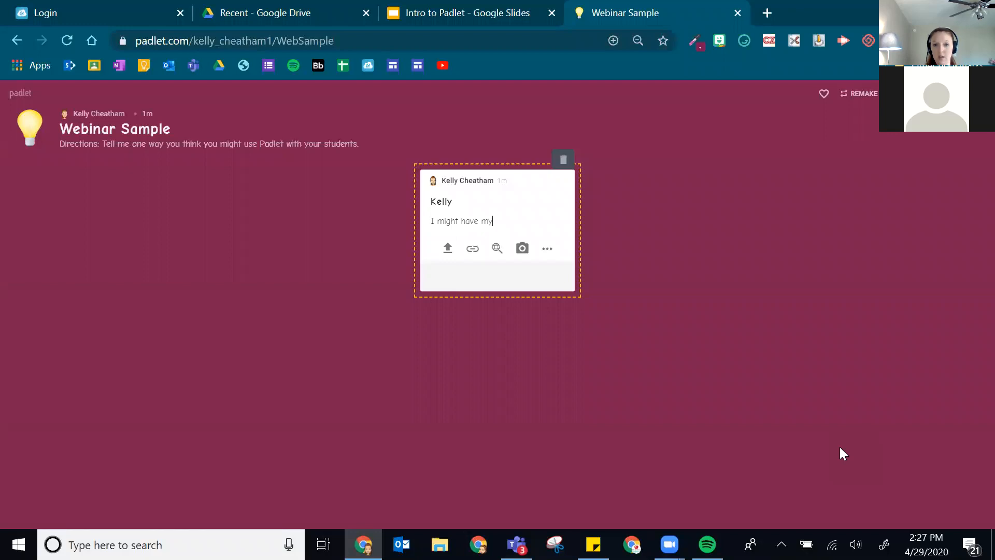
type(" students take a ")
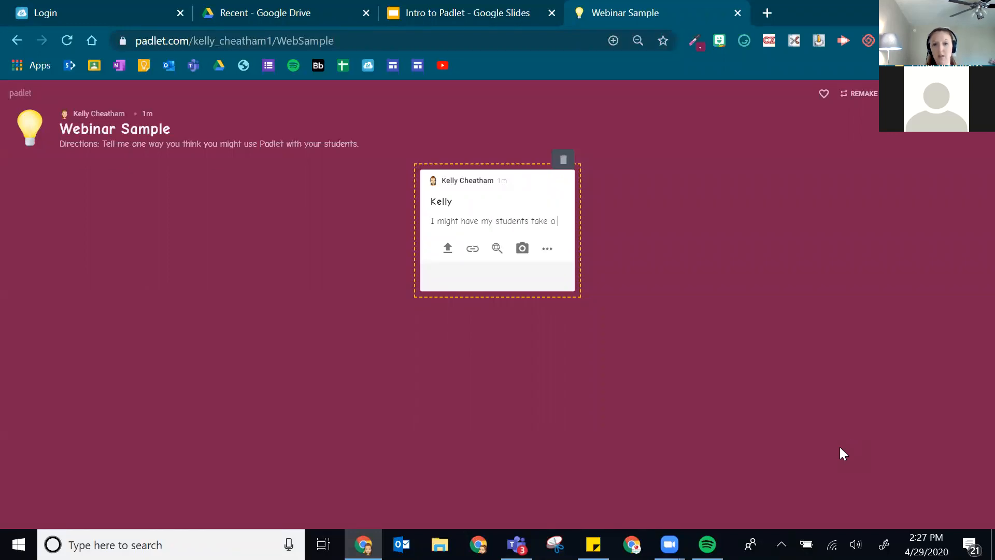
type("video ohowing")
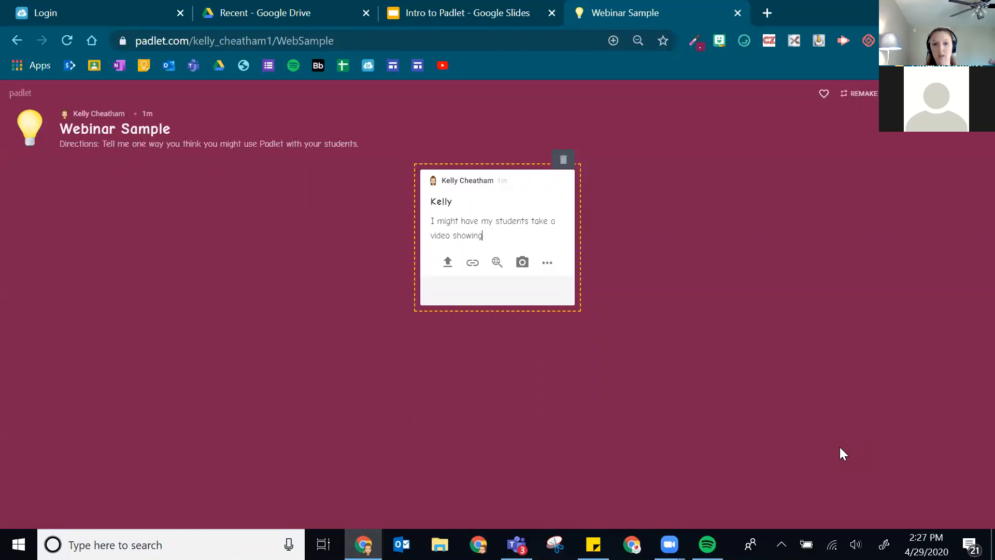
type(" me there examples of mixtures that ht")
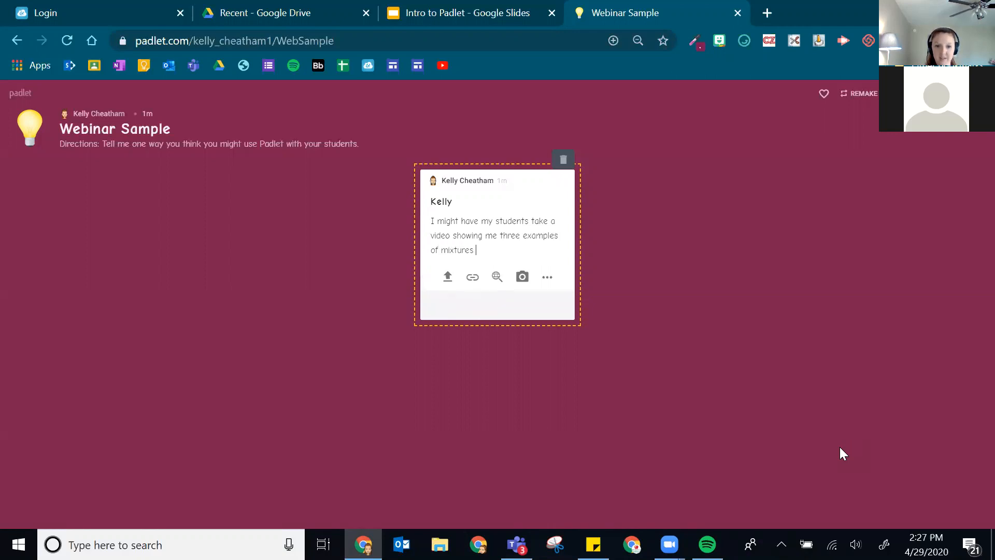
key("BackSpace")
key("BackSpace")
type("they have in their home.")
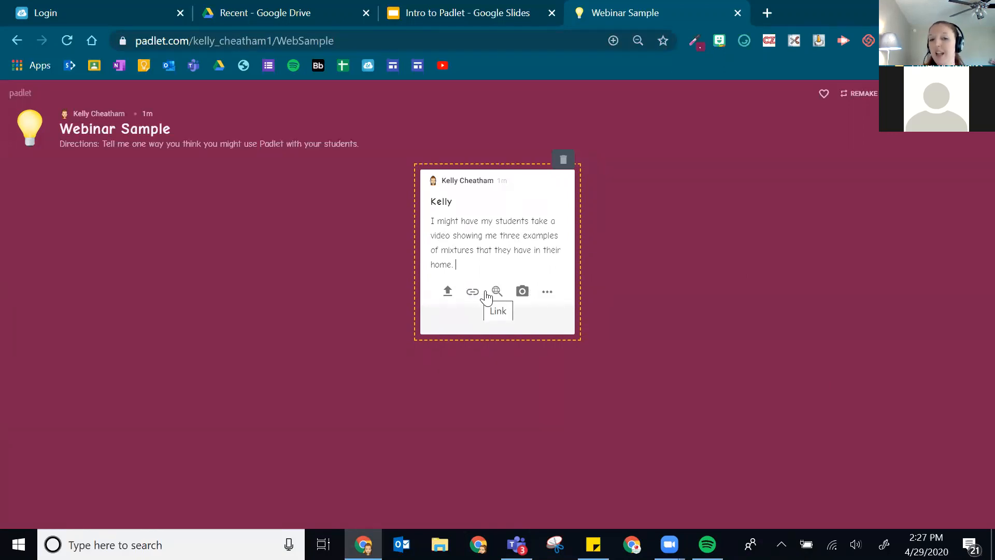
Preview the post's camera option in the photo booth and close it without taking a photo
left_click(522, 292)
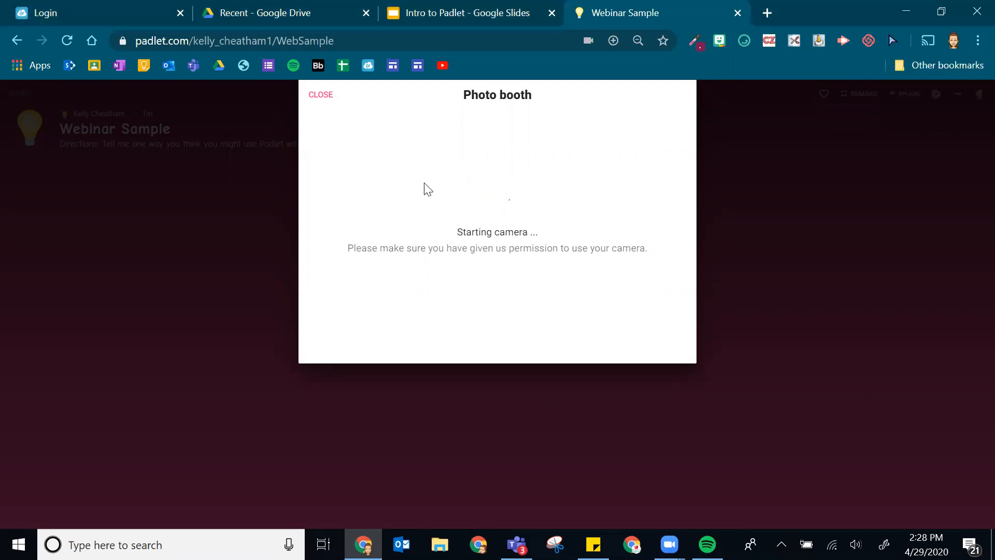
left_click(330, 97)
left_click(524, 290)
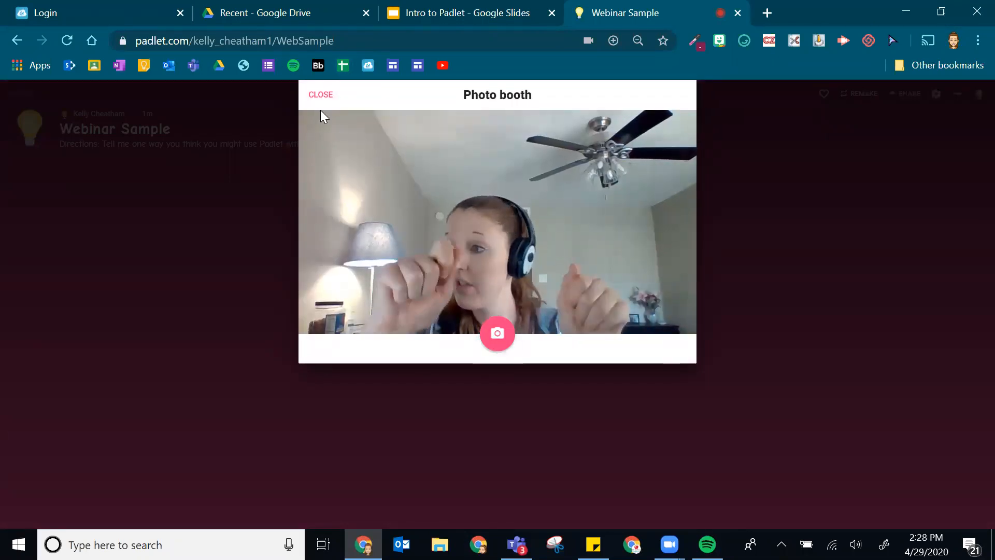
left_click(321, 96)
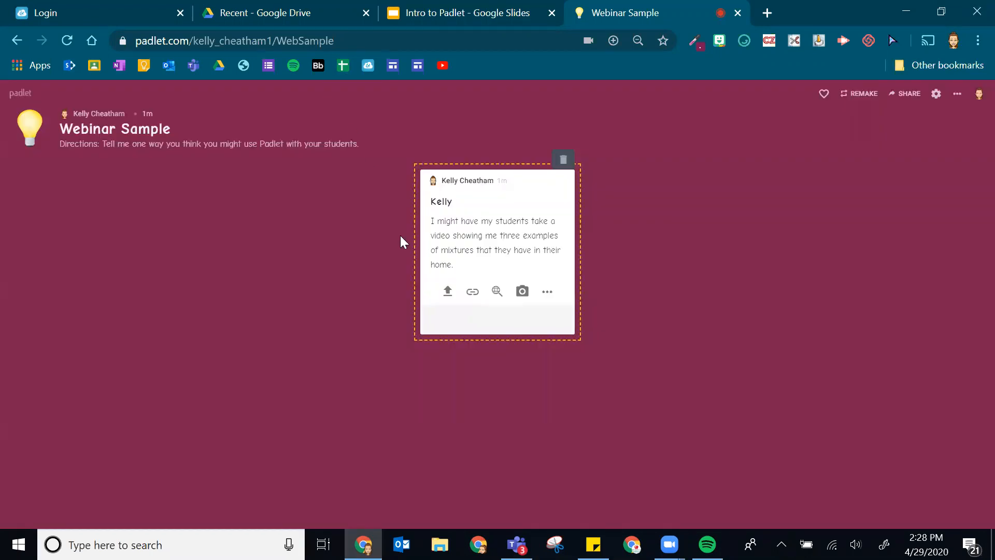
Attach a freehand black doodle on a white canvas to the post with Draw, save it, and finish editing the post
left_click(545, 295)
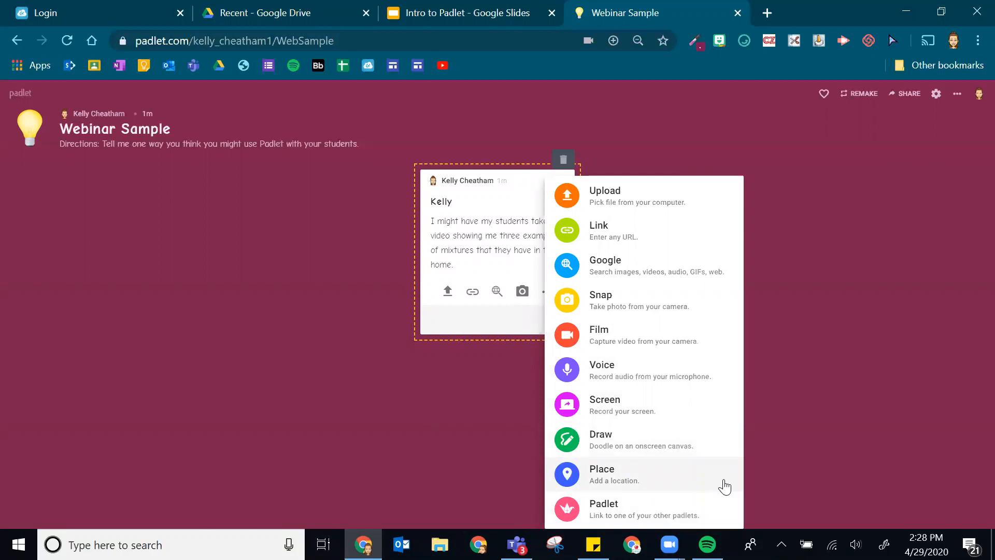
left_click(647, 459)
mouse_move(595, 259)
left_mouse_down()
mouse_move(291, 320)
mouse_move(440, 169)
mouse_move(650, 158)
left_mouse_up()
left_click(689, 143)
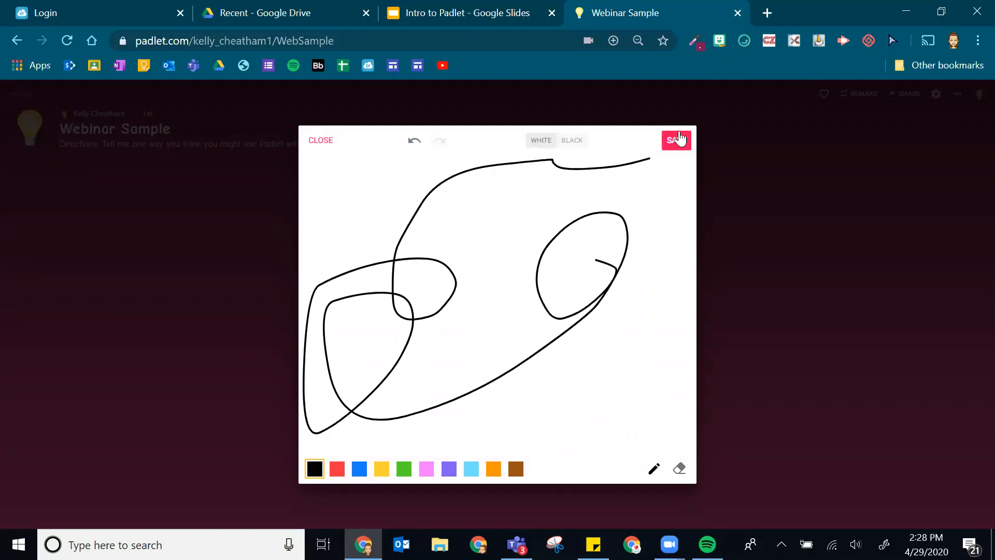
left_click(679, 139)
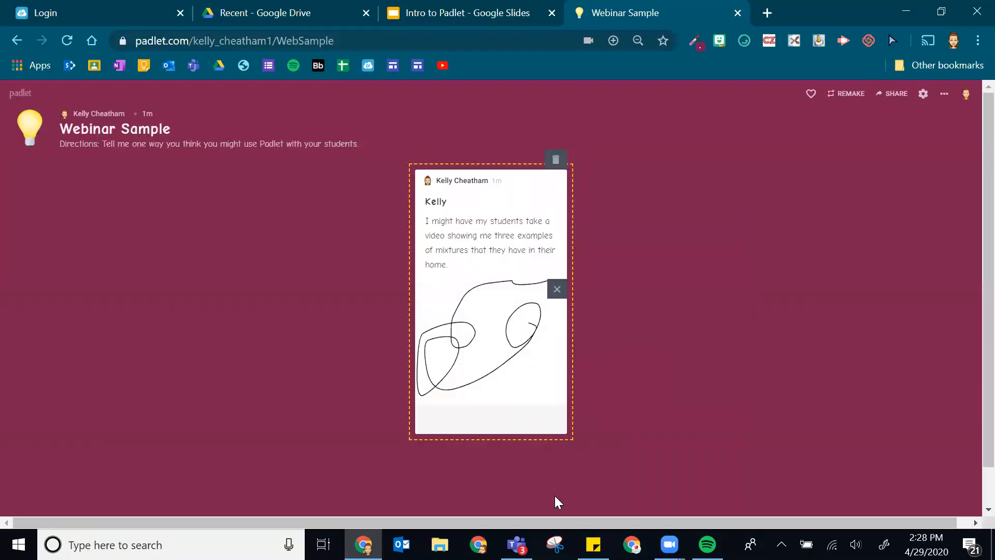
left_click(497, 334)
left_click(730, 310)
left_click(498, 265)
left_click(677, 265)
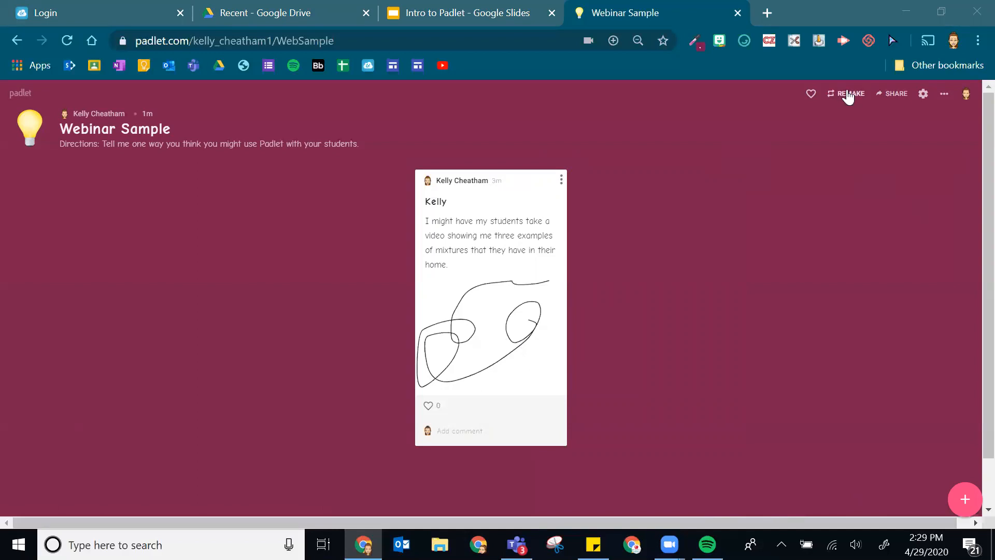
Review the padlet's privacy levels and visitor permission choices, keep Secret with Can write, and return to the sharing options
left_click(890, 98)
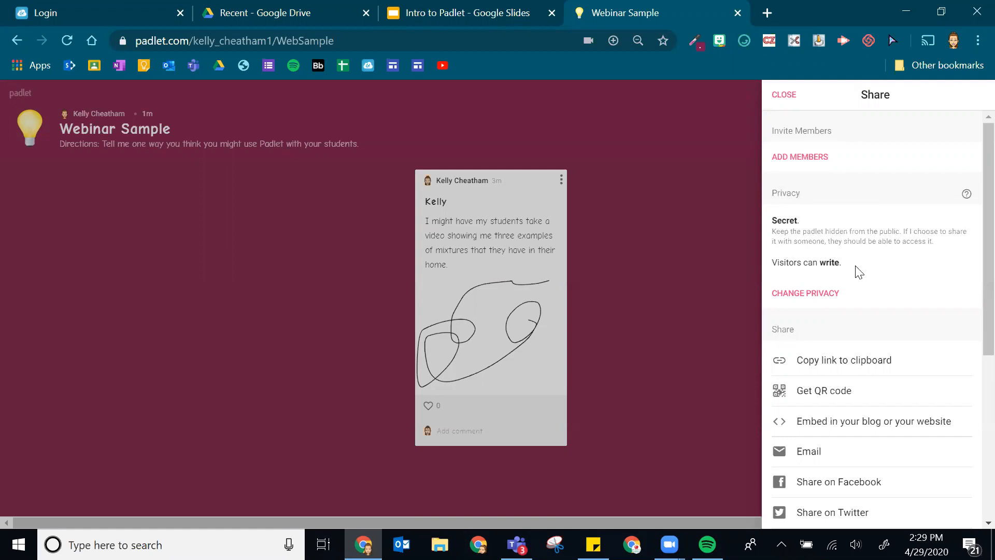
left_click(812, 296)
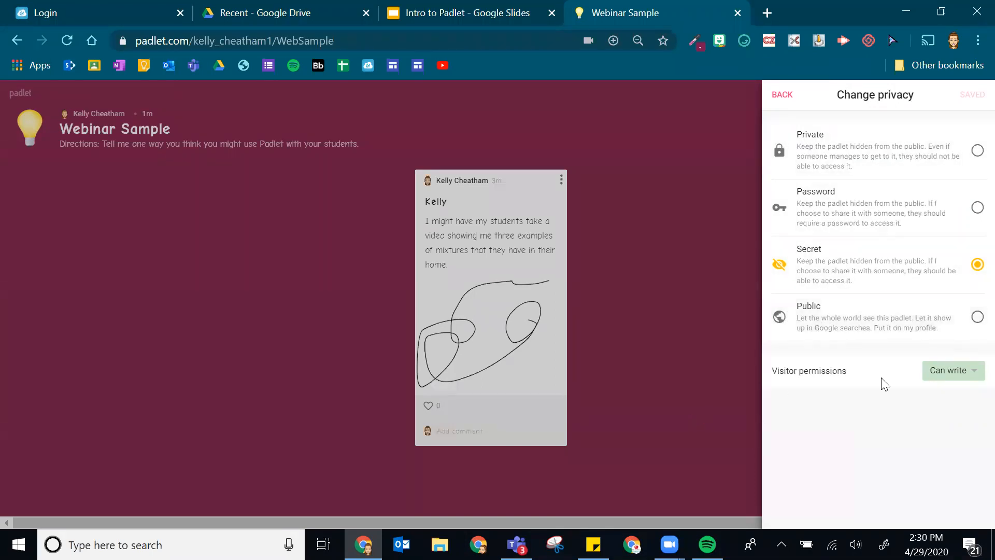
left_click(965, 378)
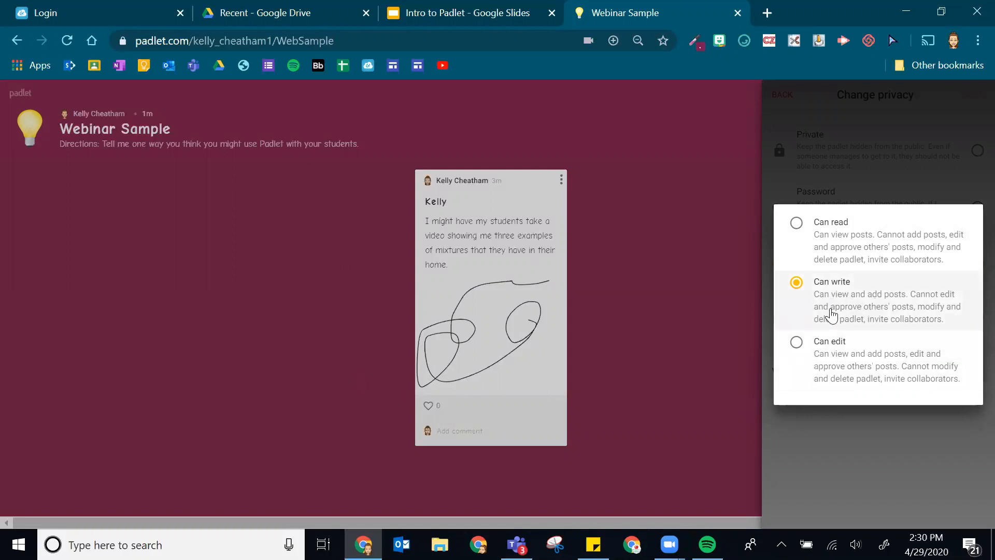
left_click(827, 423)
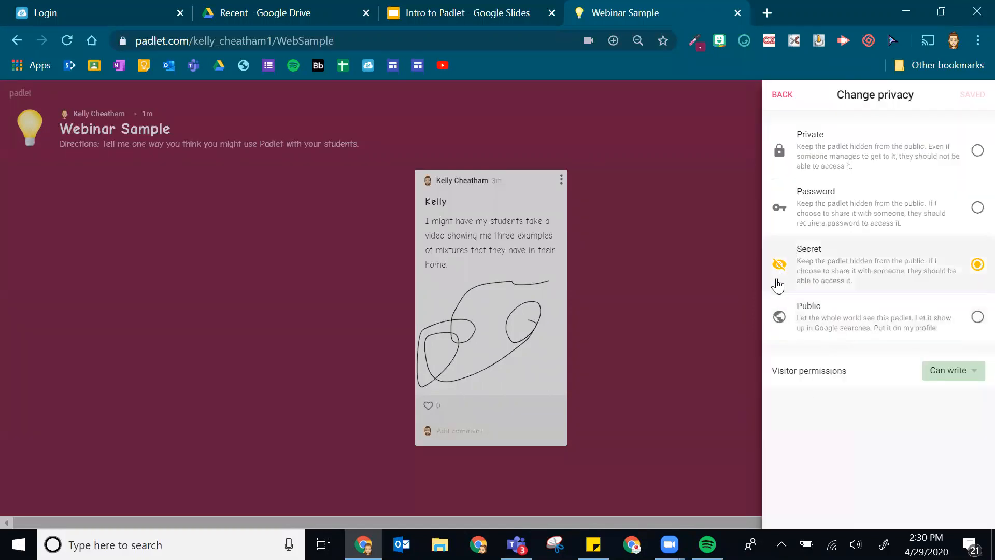
left_click(784, 96)
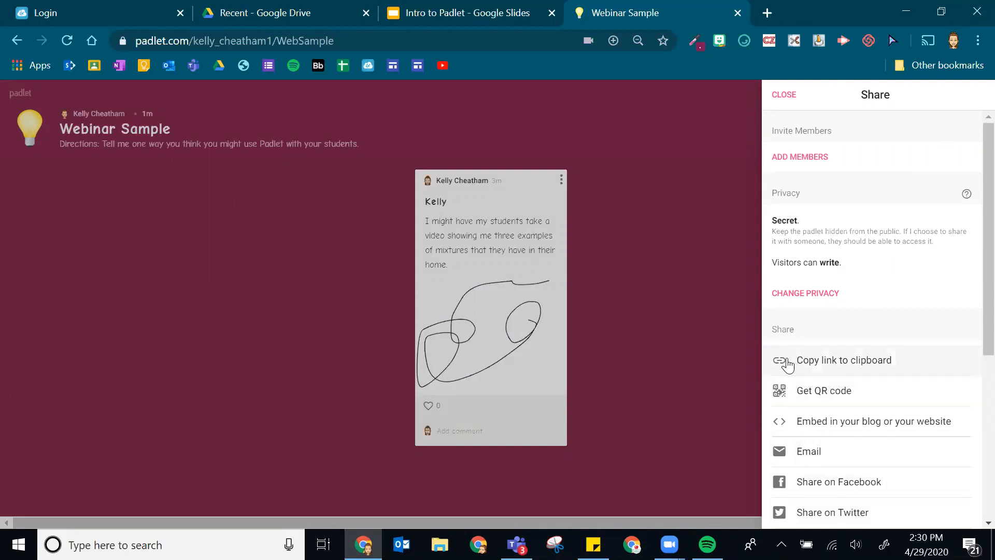
Copy the padlet's link to the clipboard and open it in a new window of the Chrome profile with the orange L avatar
left_click(879, 364)
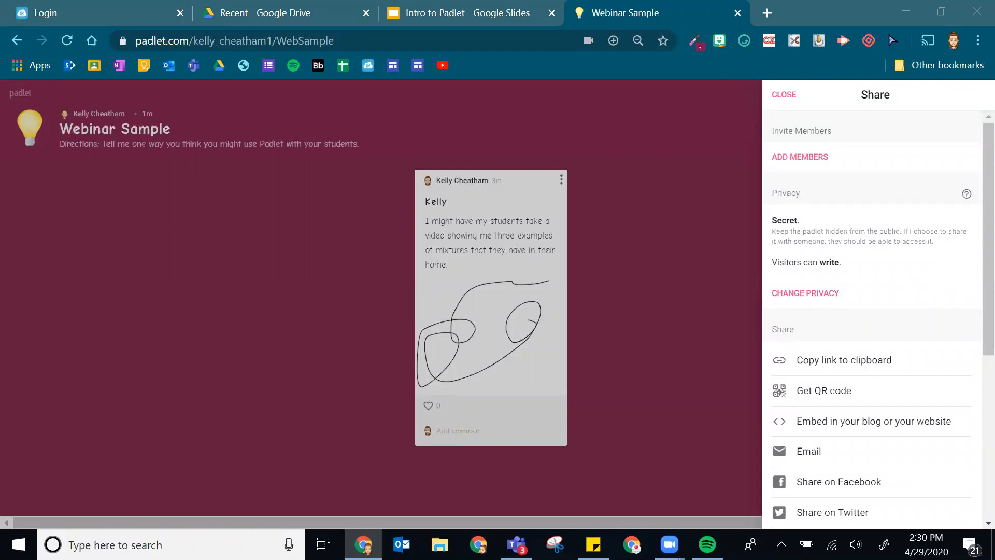
left_click(730, 256)
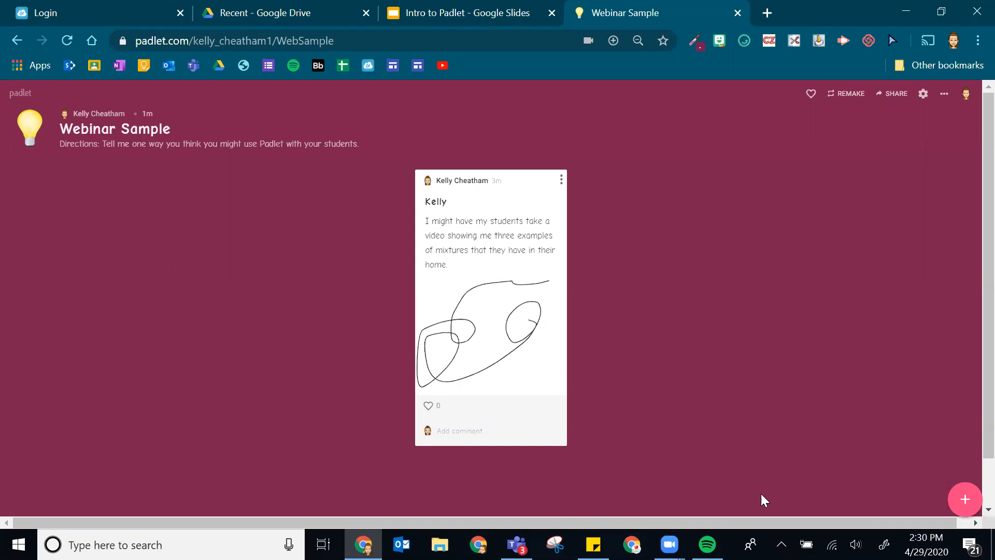
left_click(953, 41)
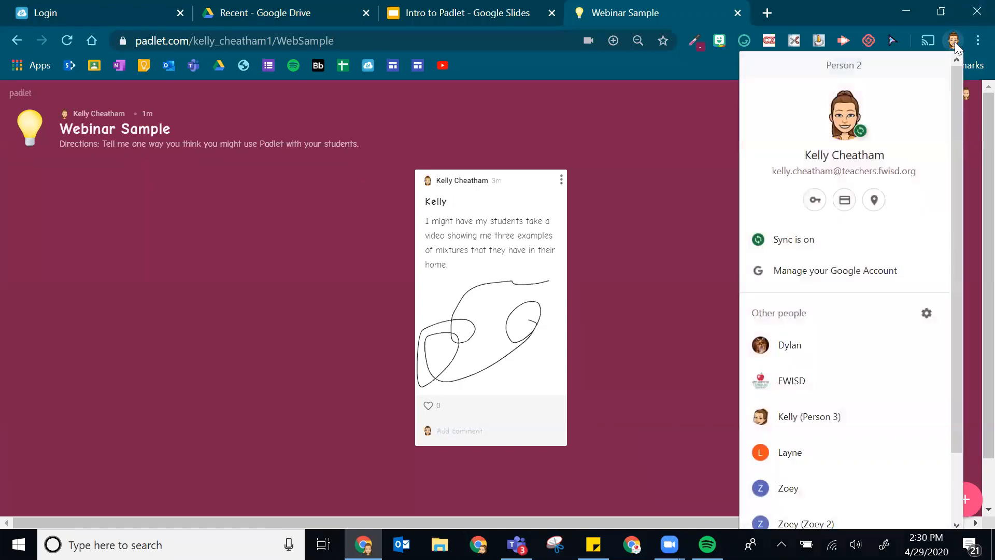
left_click(872, 451)
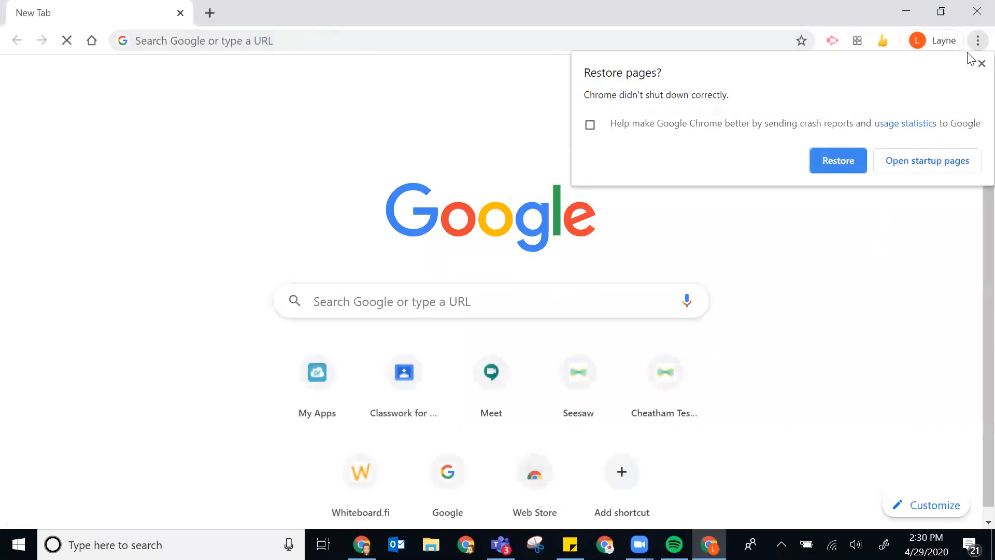
left_click(980, 63)
right_click(305, 43)
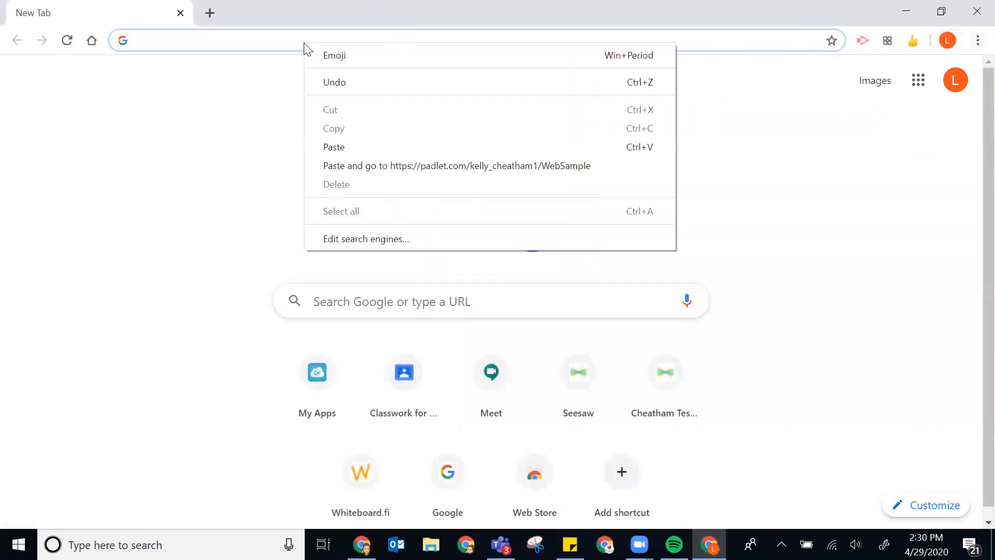
left_click(394, 149)
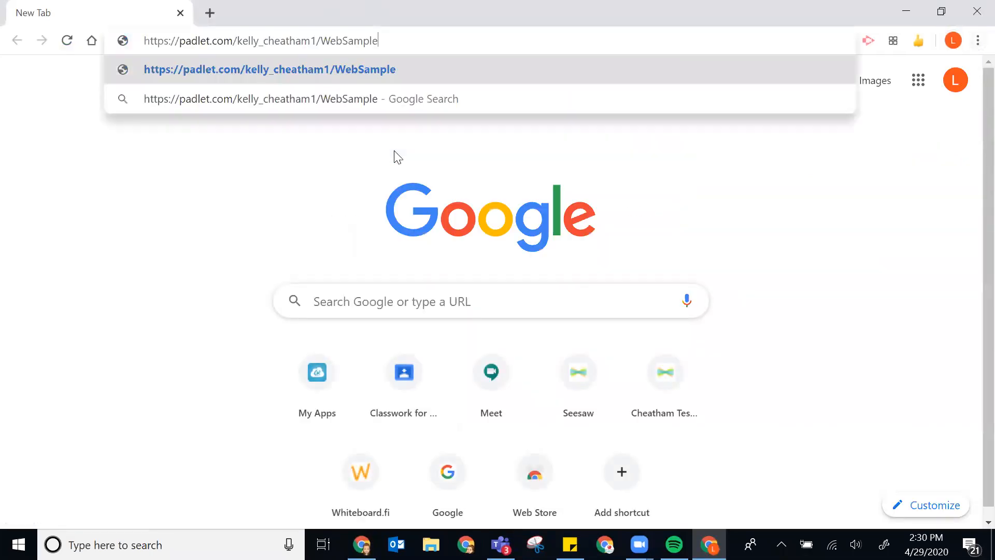
left_click(813, 58)
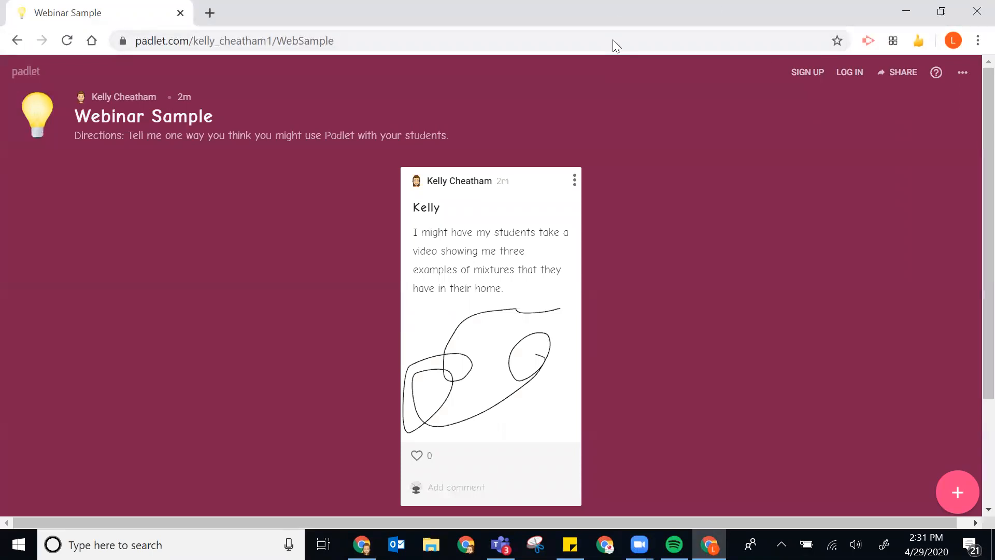
Back in the padlet owner's window, set the padlet.com notifications permission to Block in Chrome's site settings and close the settings
left_click_drag(613, 16, 612, 0)
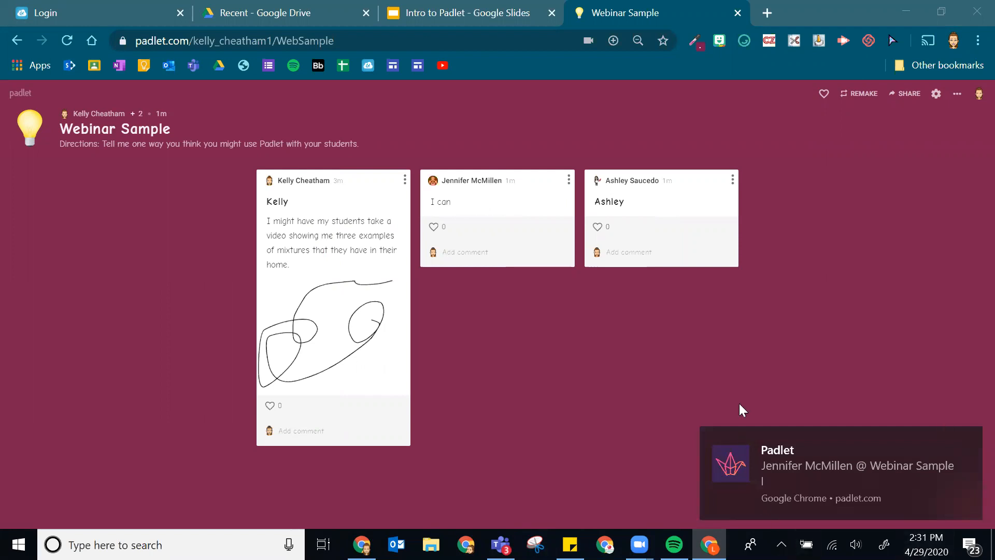
left_click(969, 437)
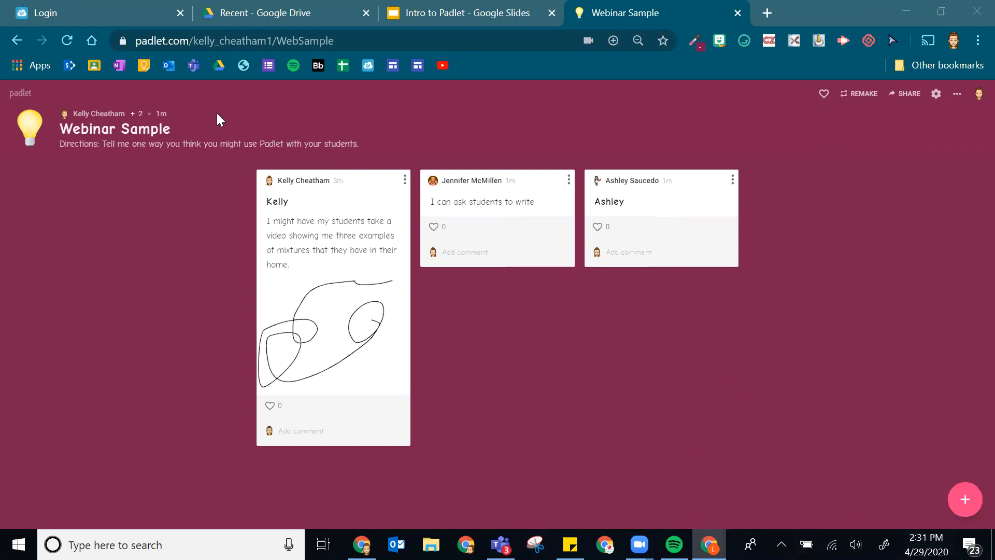
left_click(124, 37)
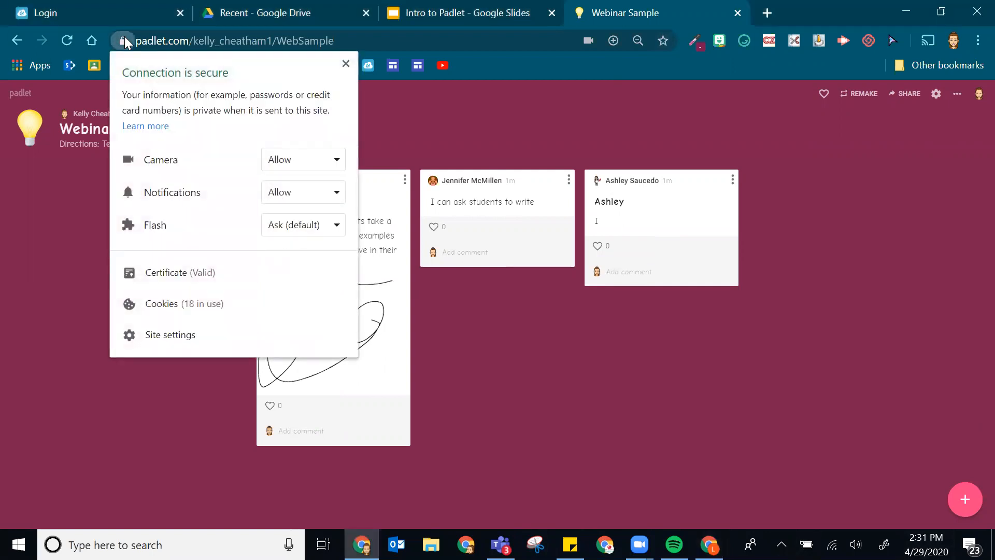
left_click(138, 334)
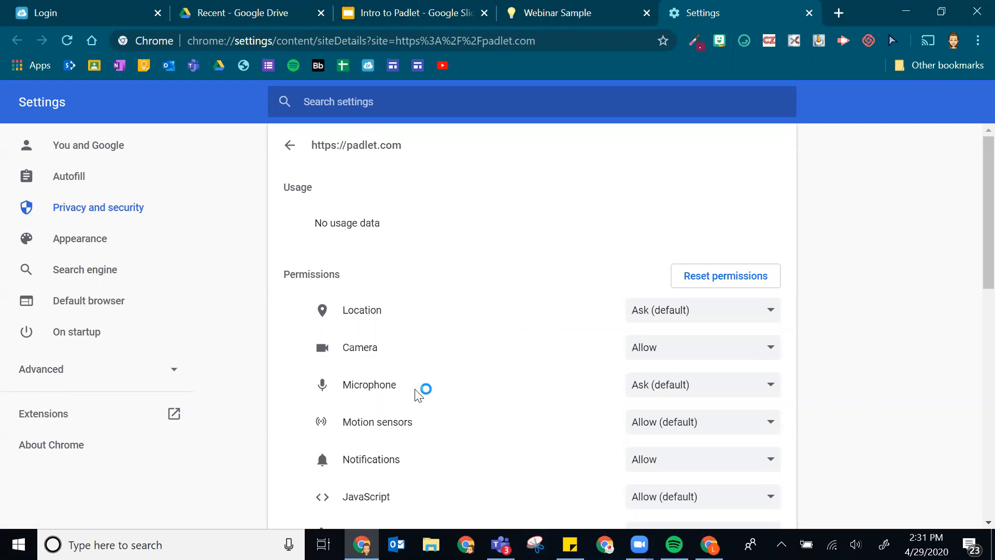
scroll(400, 453, "down", 2)
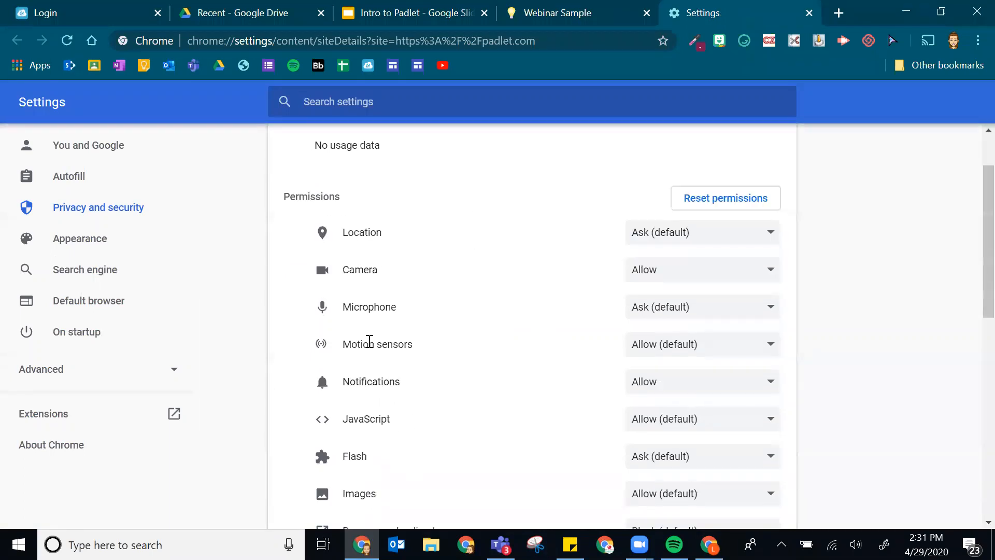
left_click(652, 382)
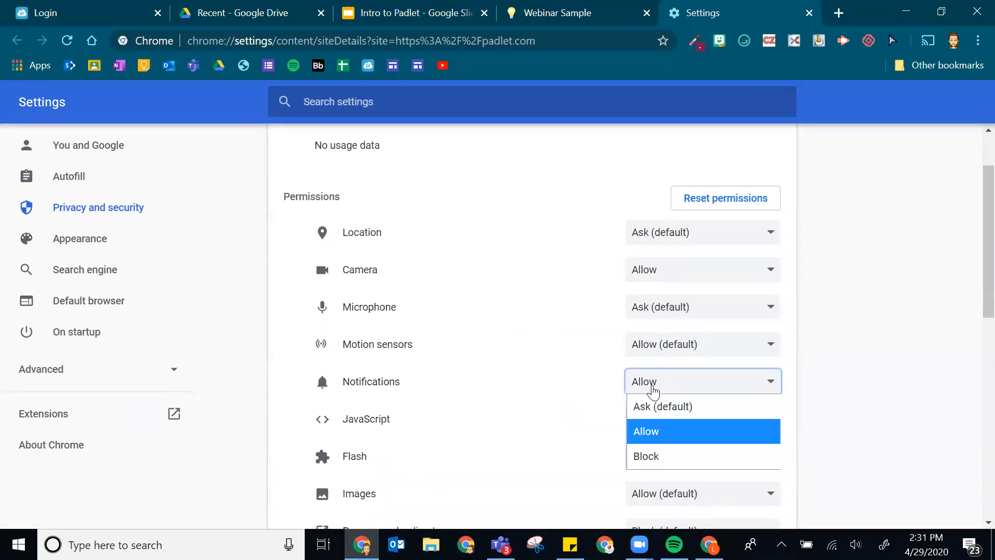
left_click(661, 458)
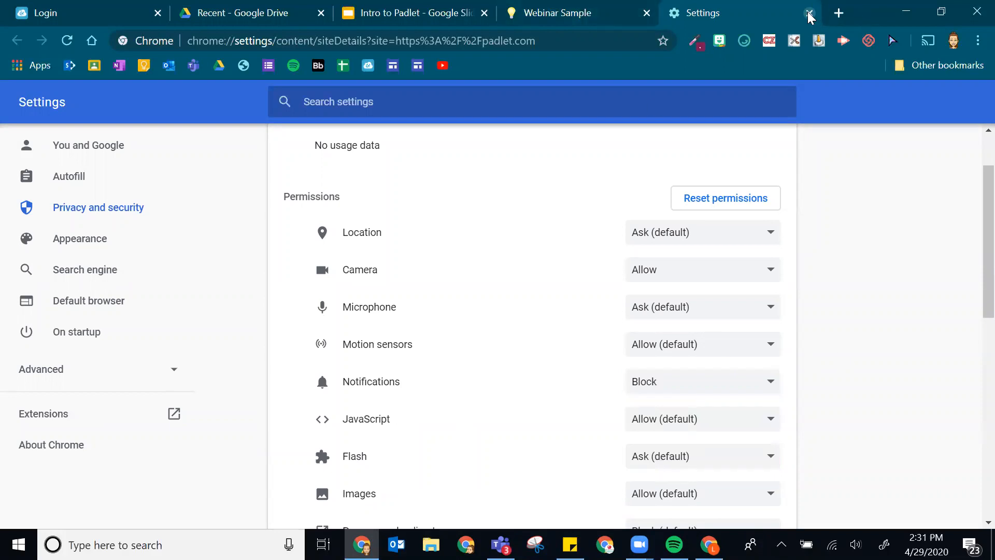
left_click(810, 13)
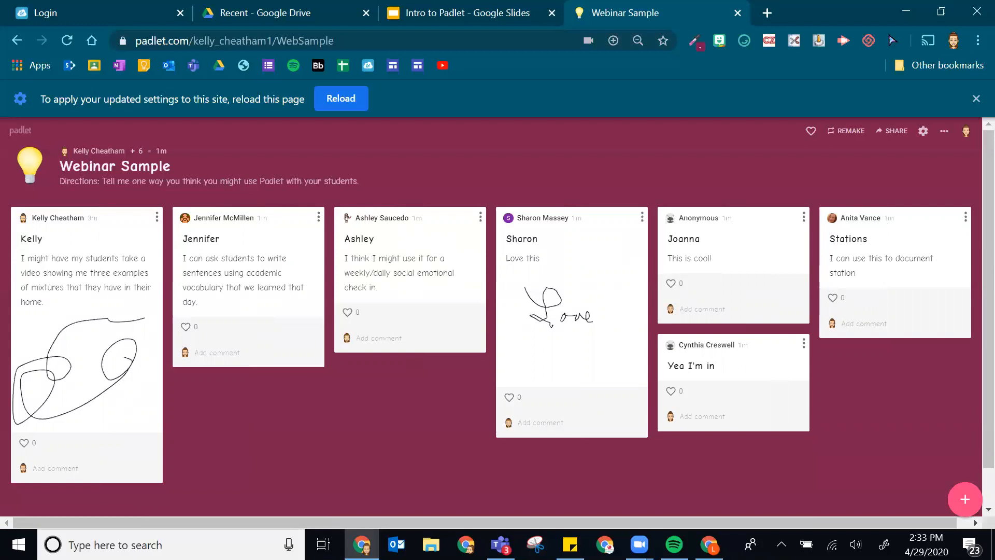
Switch to the Chrome window with the orange L avatar and reload the Webinar Sample padlet
key("alt+Tab")
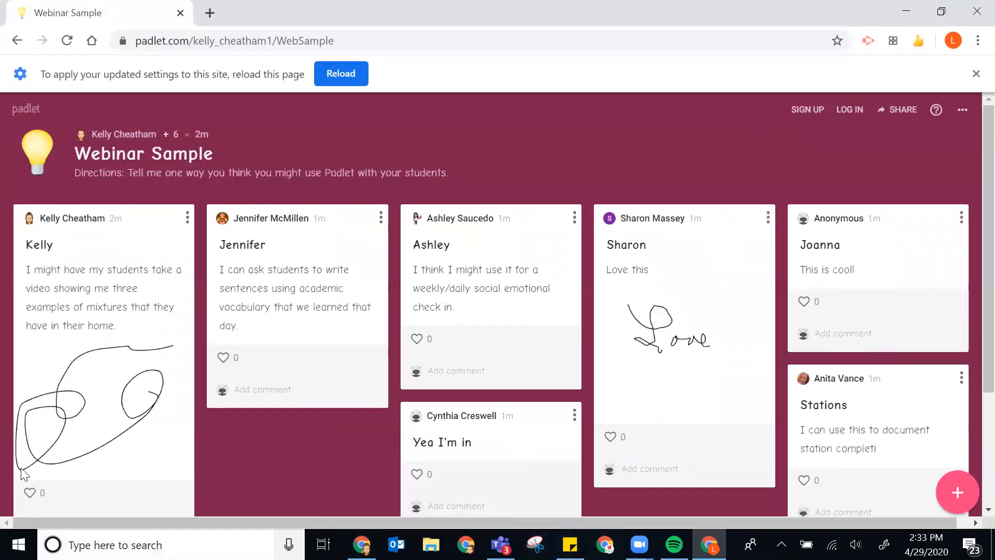
left_click(191, 41)
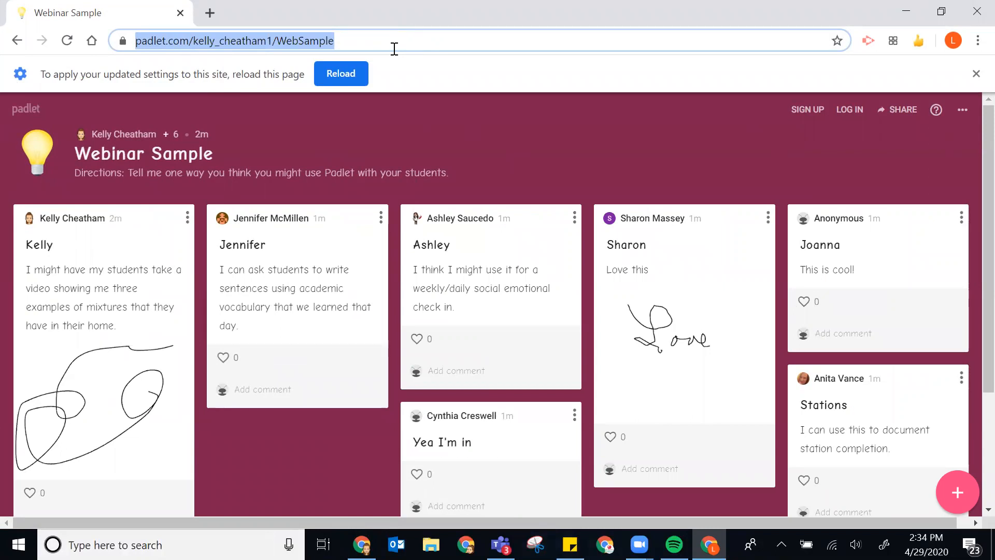
key("Return")
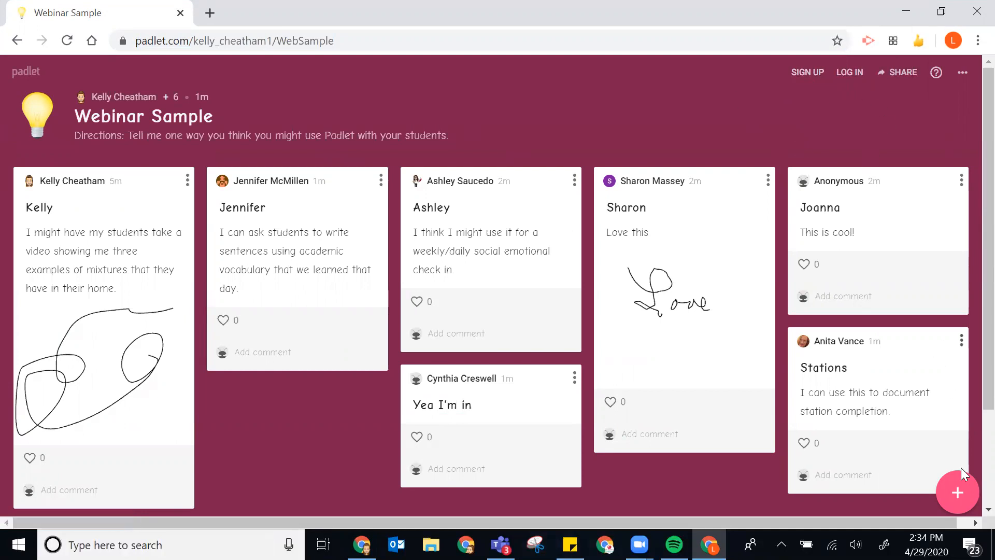
Add an anonymous post titled with the visitor's first name, review the full list of attachment types, and finish the post
left_click(953, 500)
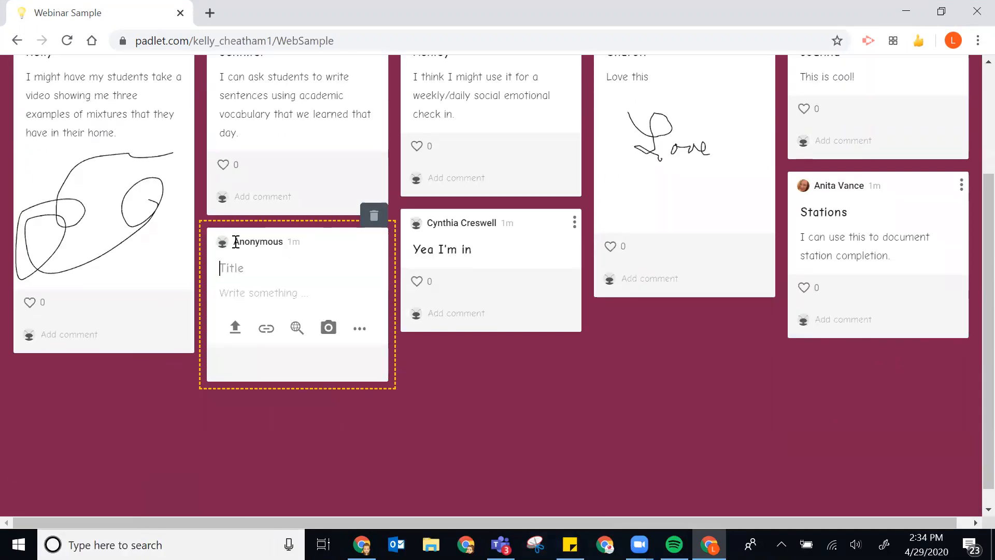
left_click(238, 280)
type("Layne")
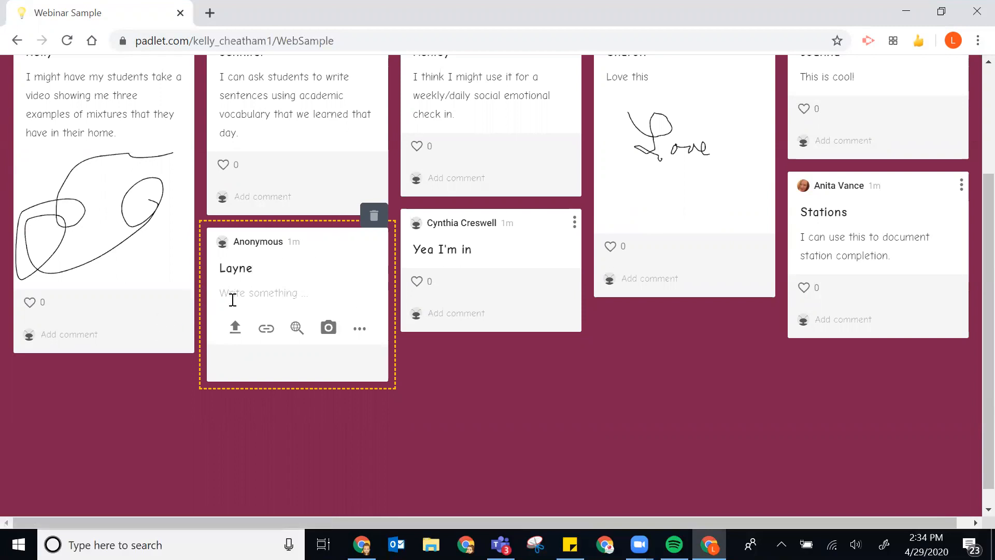
scroll(462, 252, "up", 2)
scroll(460, 255, "down", 2)
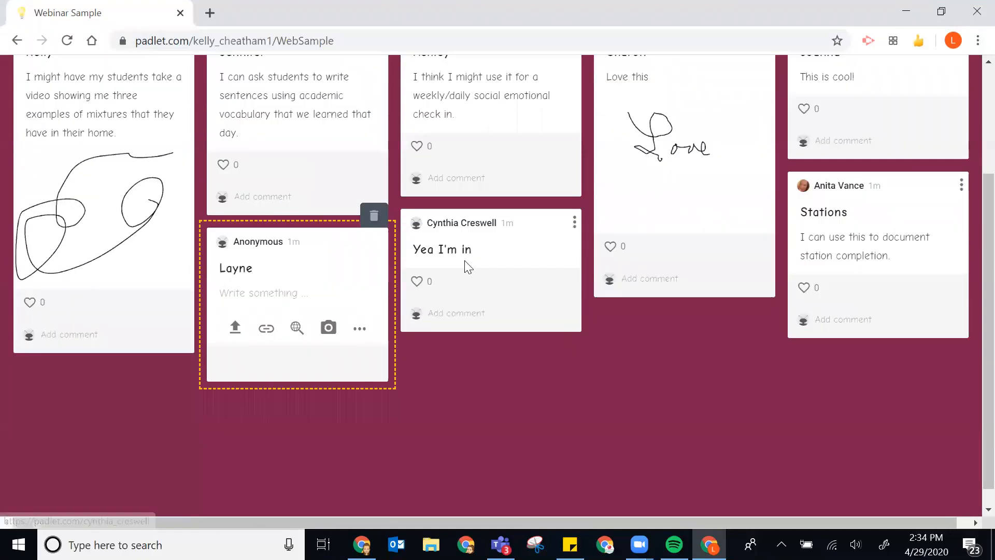
scroll(467, 265, "up", 1)
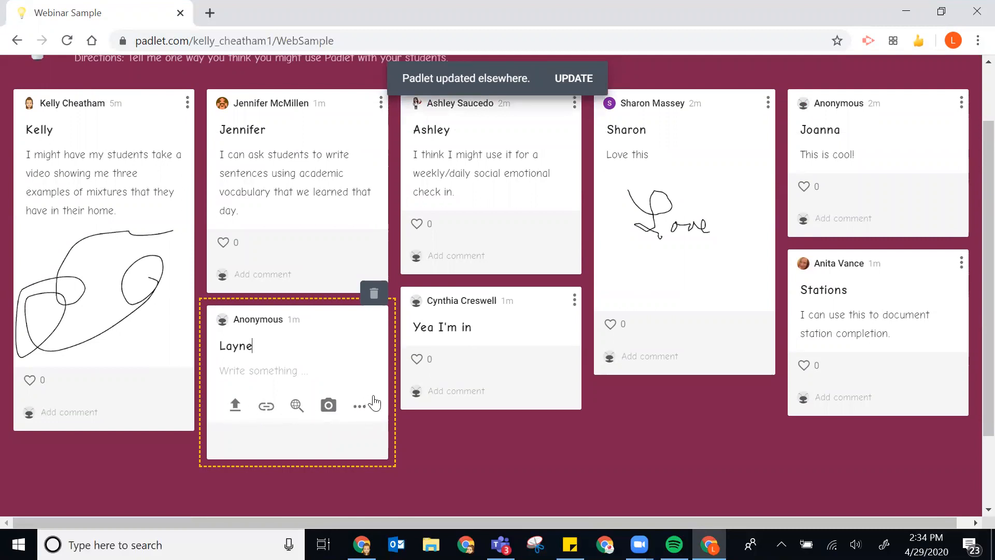
left_click(360, 406)
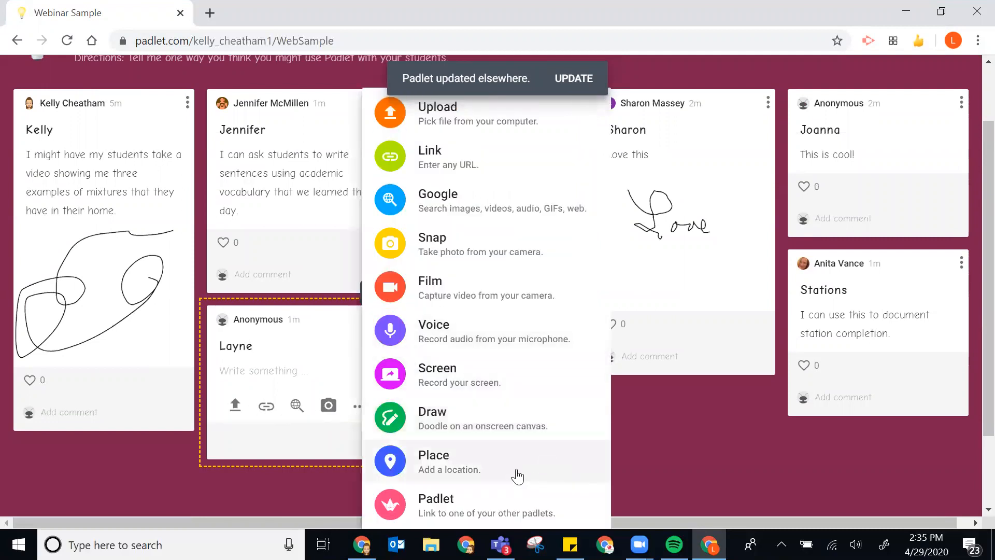
left_click(702, 465)
scroll(624, 415, "up", 2)
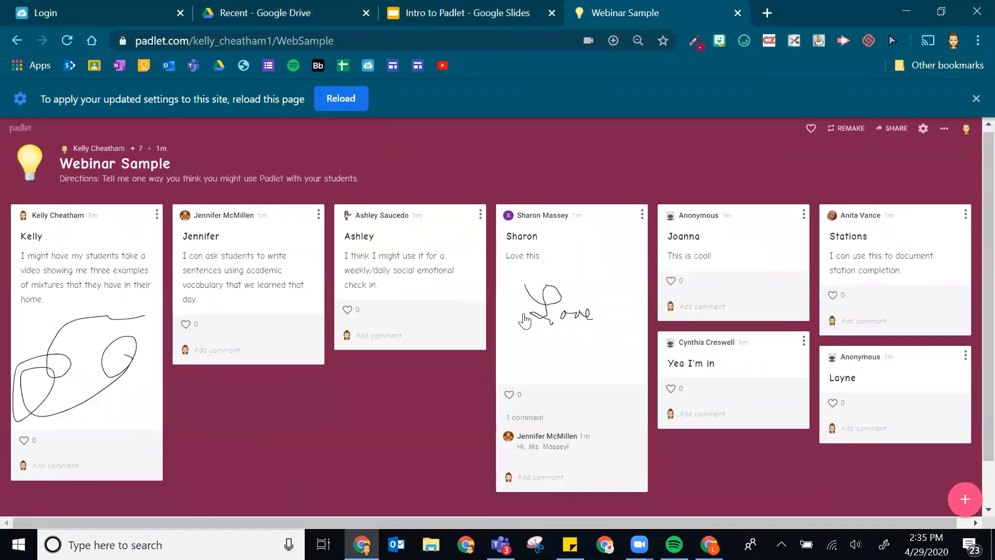
Check the posts in the owner's window, return to the visitor's window, and expand and close the social emotional check-in post
scroll(514, 352, "down", 1)
scroll(684, 314, "up", 1)
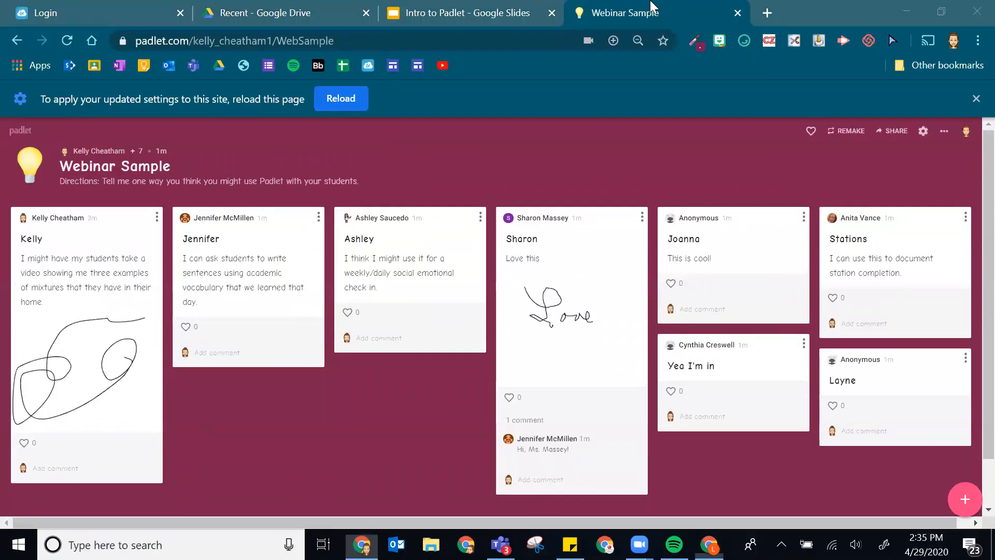
left_click(709, 544)
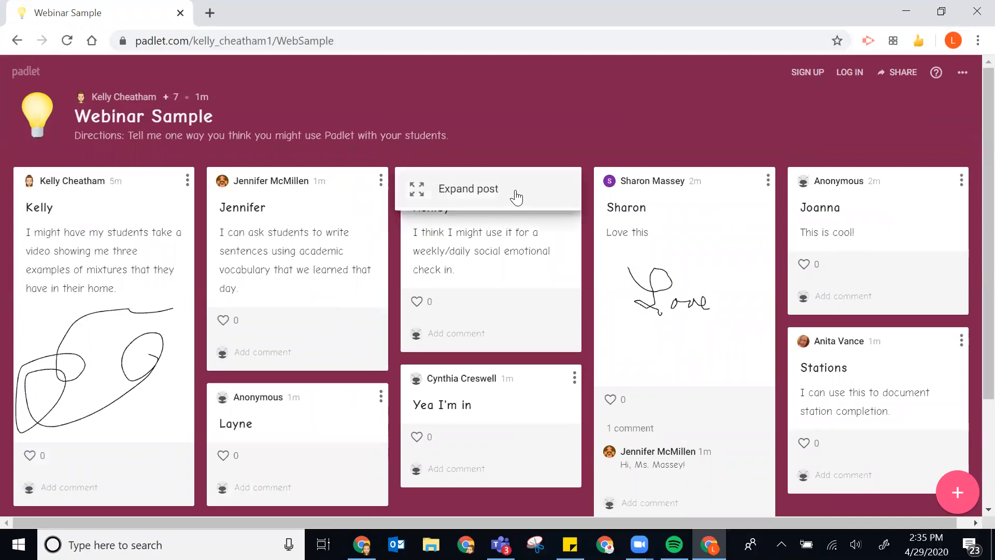
left_click(519, 196)
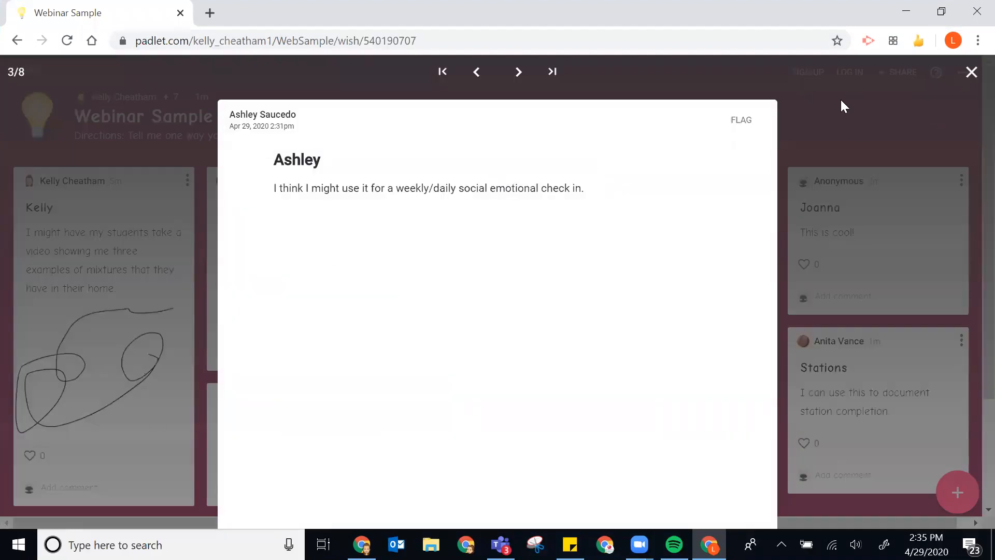
left_click(970, 73)
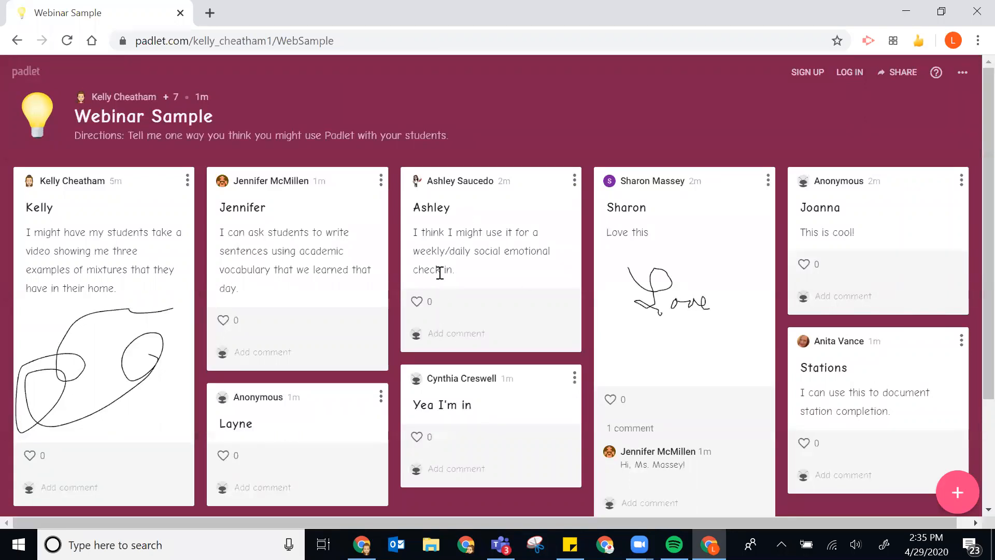
Like the social emotional check-in post, add the comment "Love this idea!" and highlight the comment's author label
left_click(417, 302)
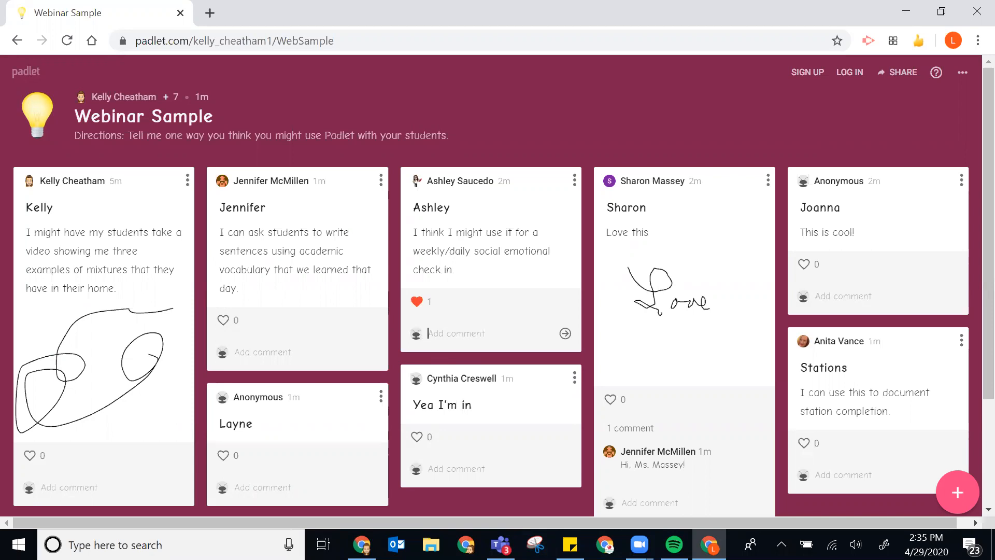
type("Love this idea!")
key("Return")
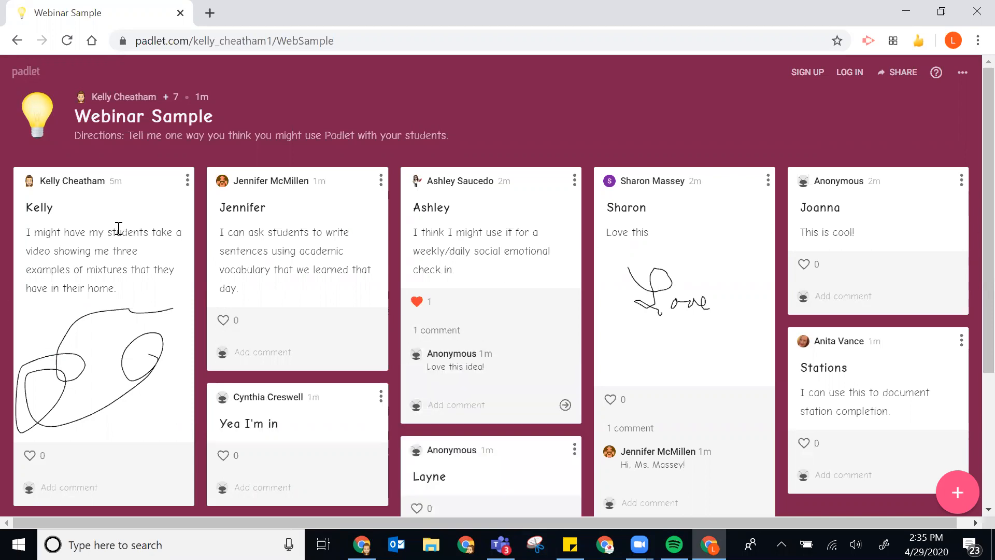
left_click_drag(429, 355, 474, 354)
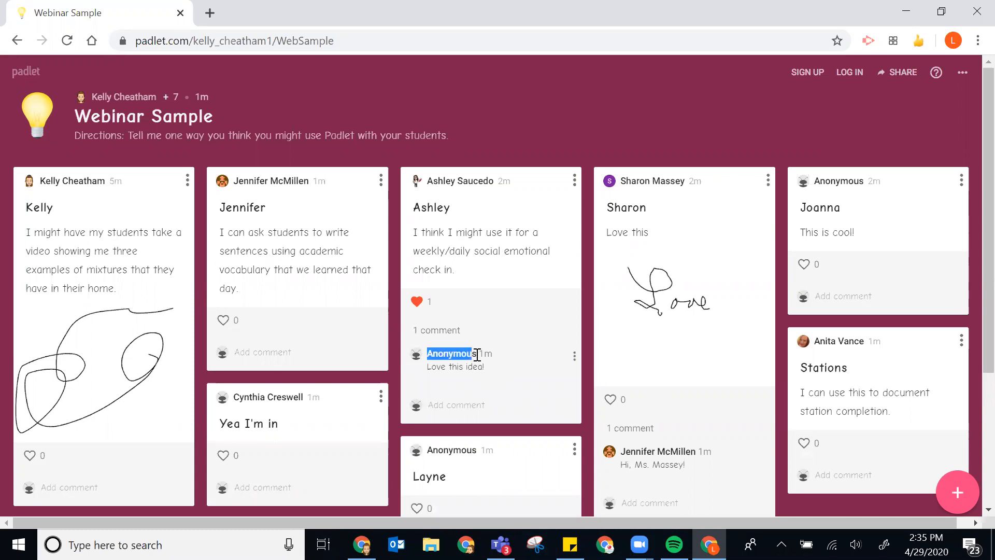
left_click(471, 404)
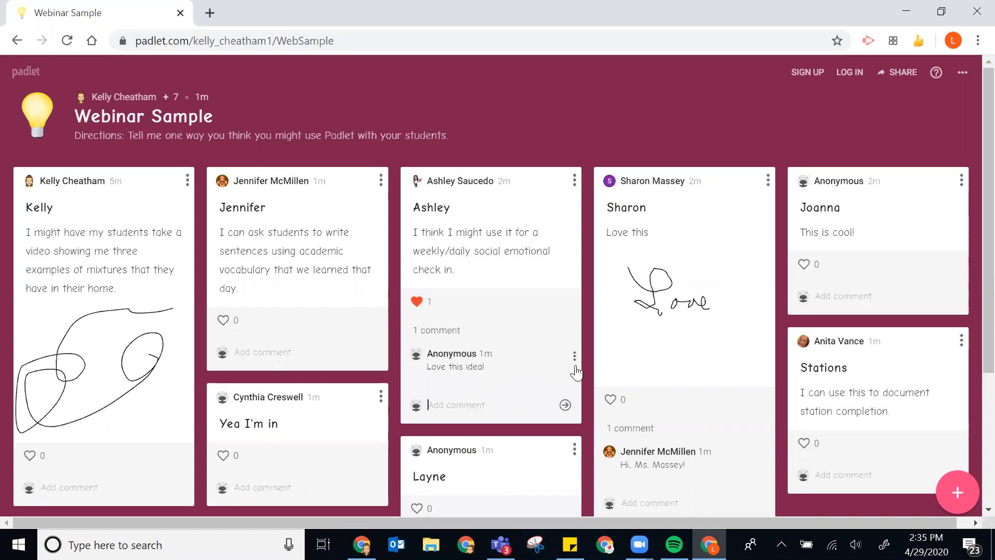
Edit the "Love this idea!" comment to begin with the visitor's first name and a hyphen, and save the update
left_click(575, 357)
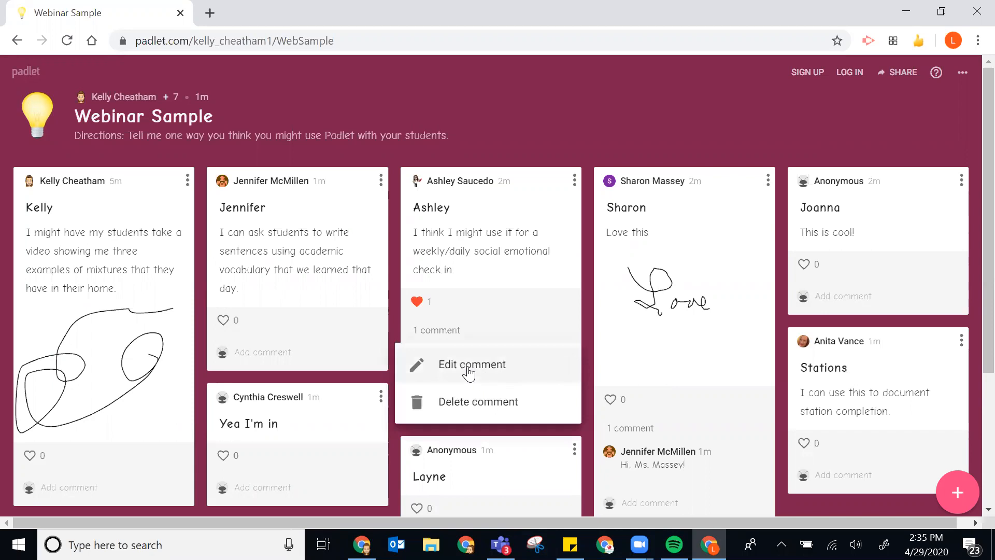
left_click(589, 345)
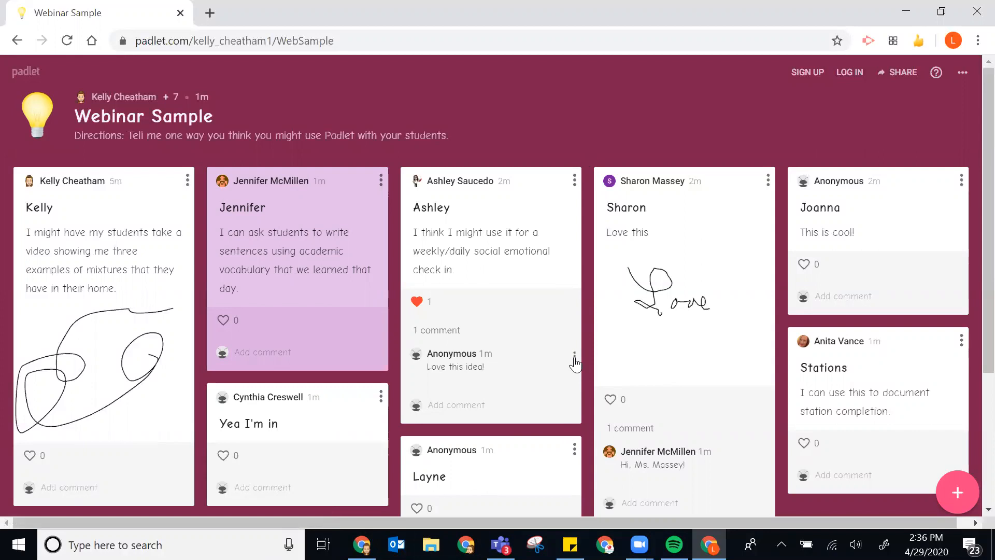
left_click(574, 363)
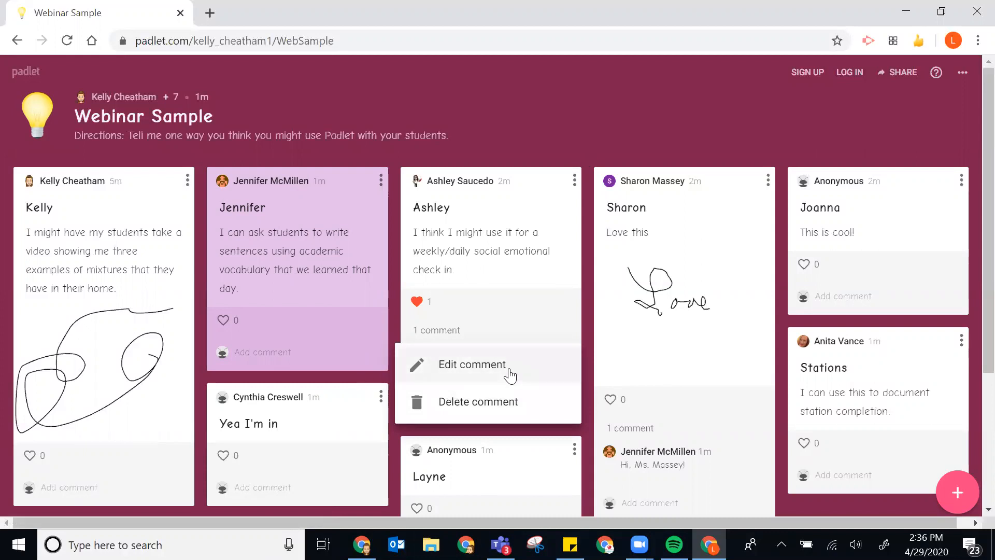
left_click(508, 369)
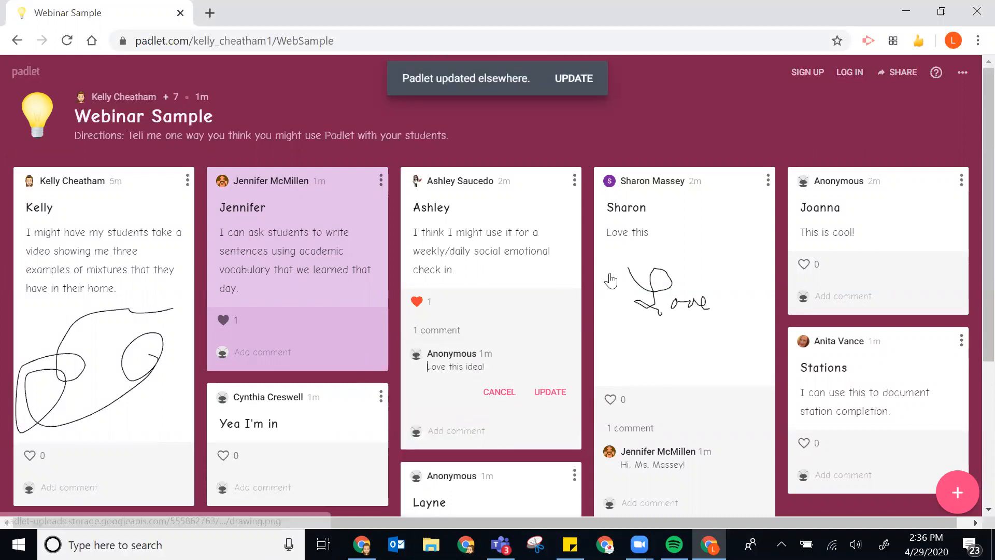
type("Layne-")
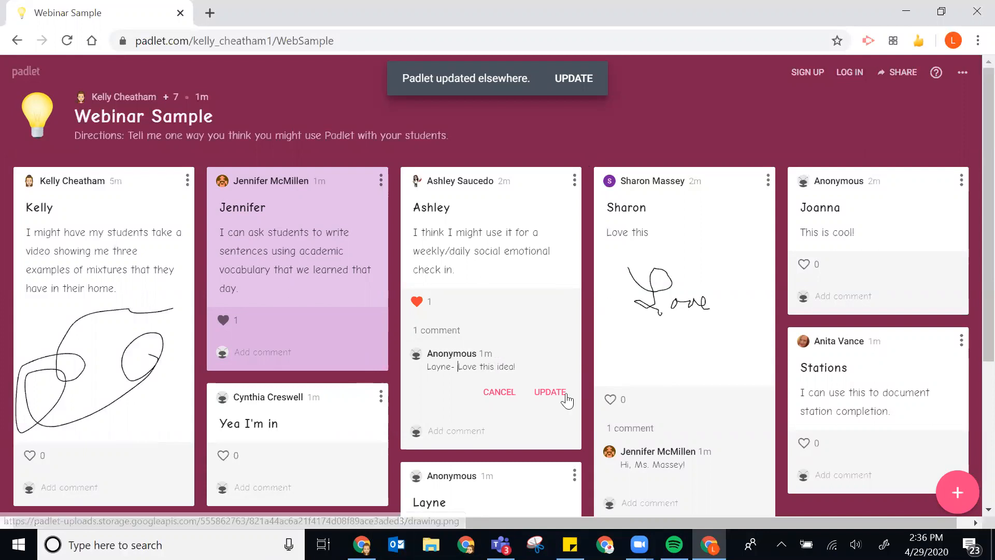
left_click(561, 396)
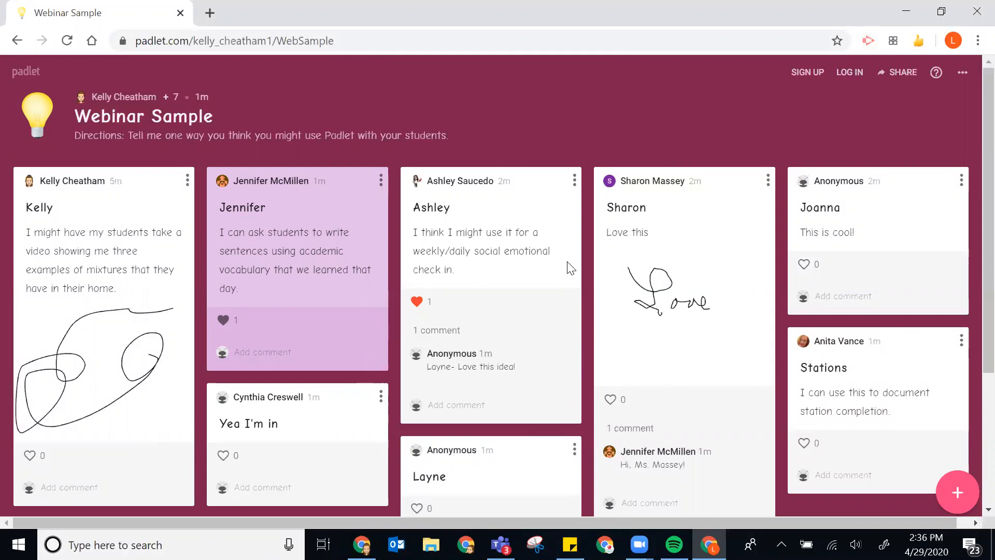
Open the visitor's own anonymous post for editing and close the editor
scroll(615, 514, "down", 3)
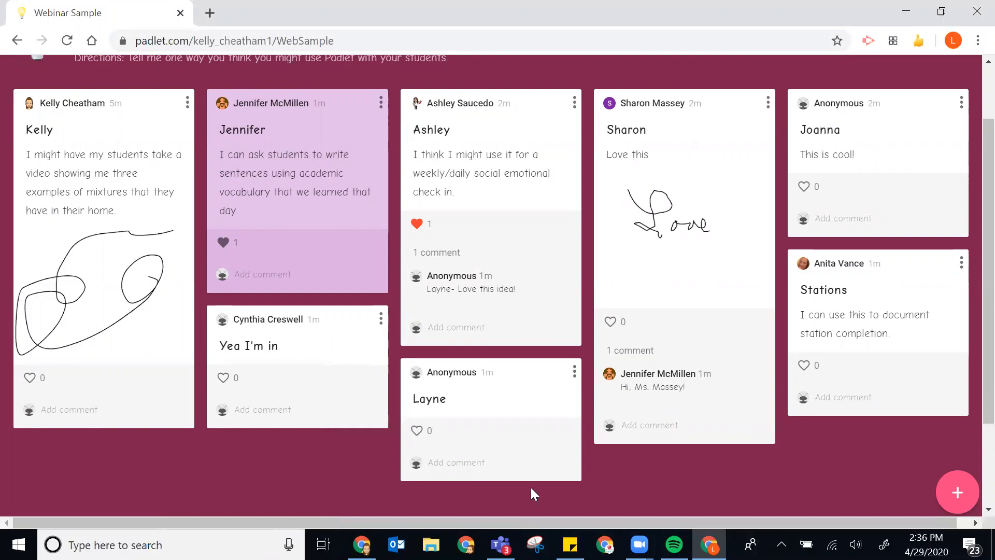
left_click(575, 378)
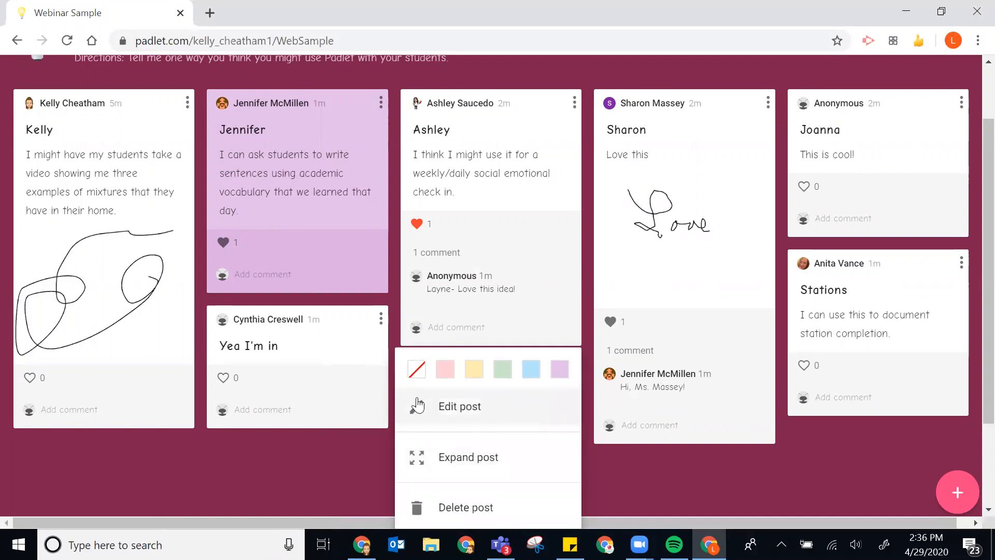
left_click(500, 418)
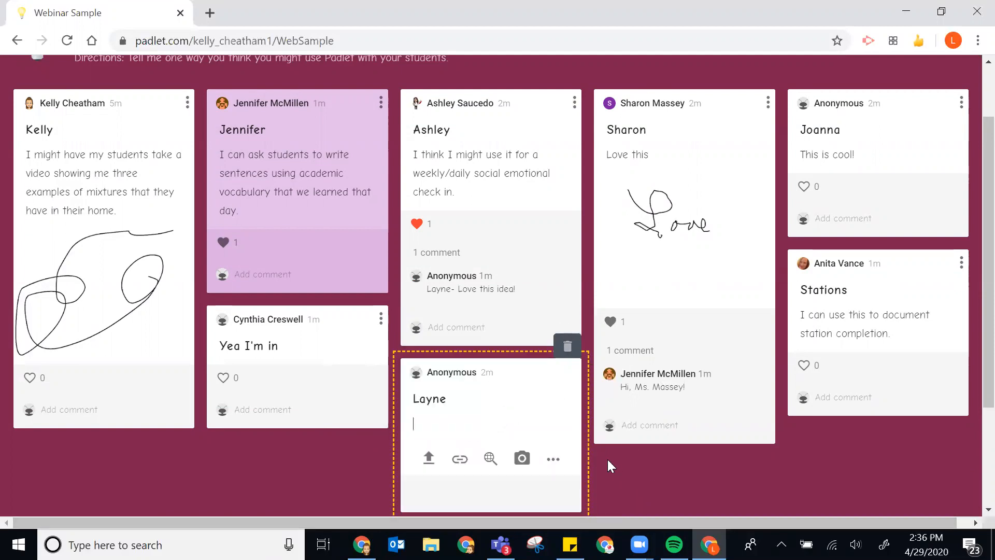
scroll(596, 440, "down", 2)
left_click(629, 417)
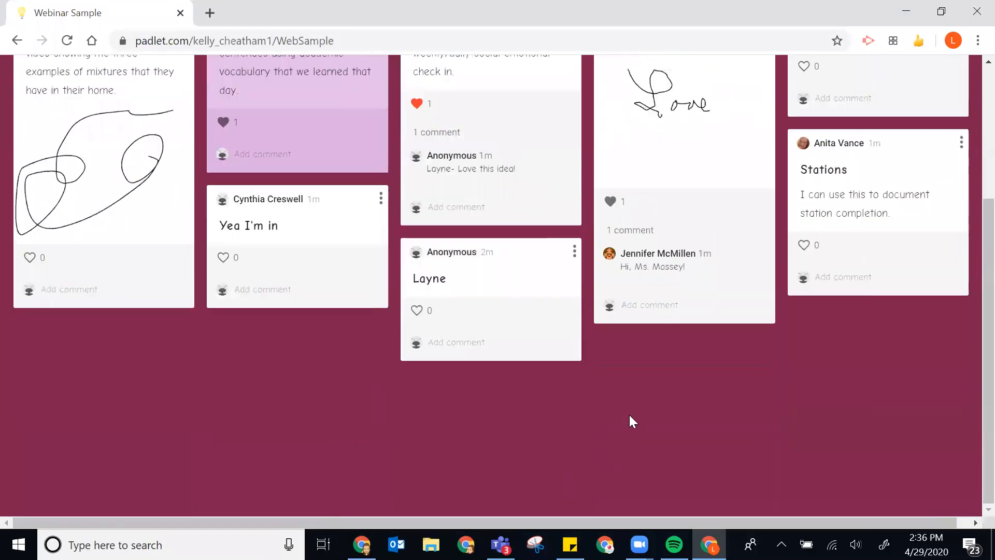
Try pink on the visitor's own anonymous post, settle on blue, and review the post options once more
left_click(574, 251)
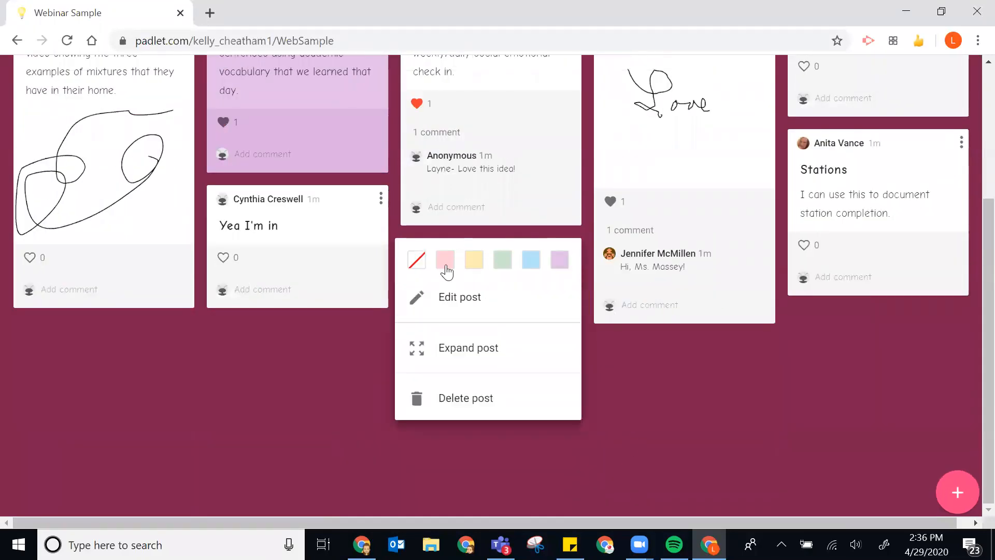
left_click(445, 259)
left_click(574, 251)
left_click(530, 259)
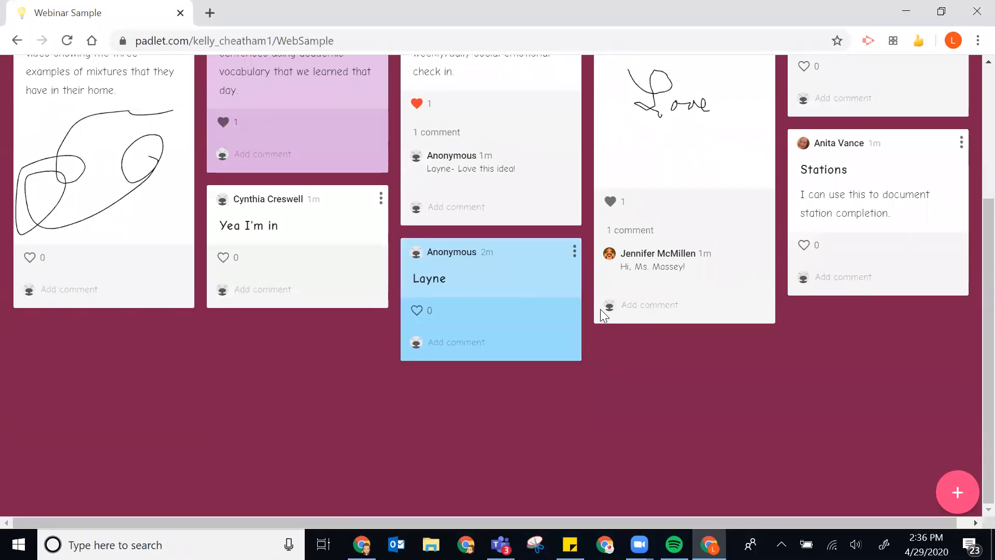
left_click(574, 252)
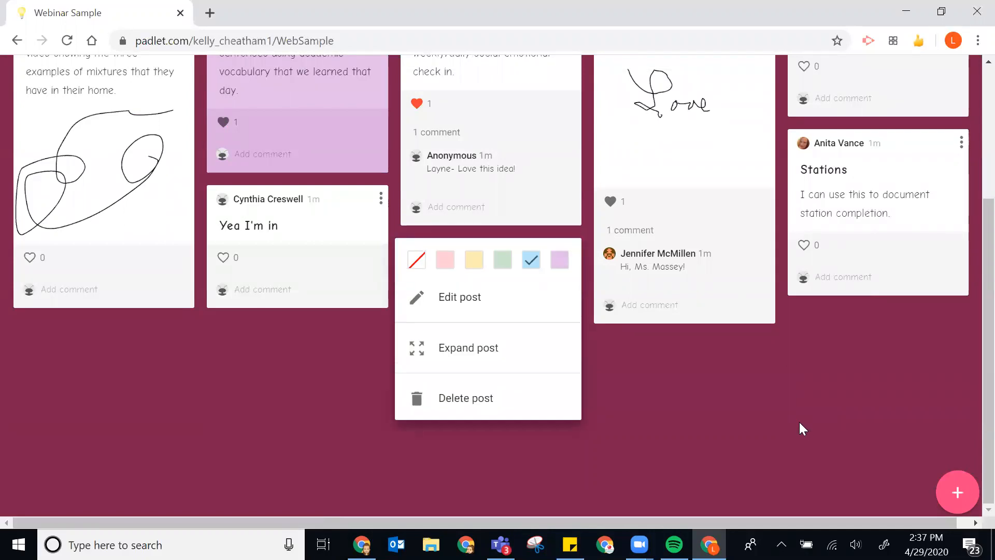
left_click(677, 400)
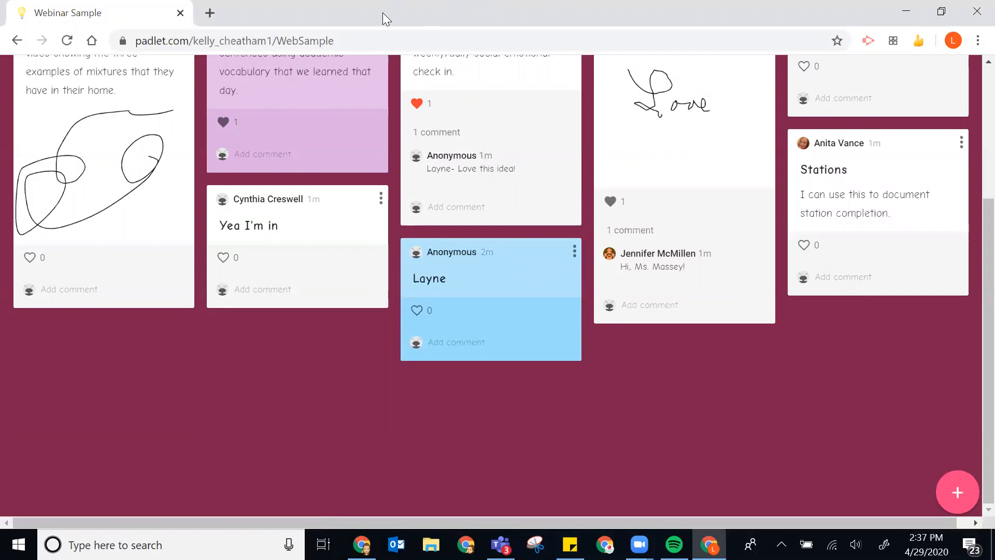
In the padlet owner's window, review the Transfer post destinations for the blue anonymous post and close the panel
left_click_drag(396, 16, 395, 0)
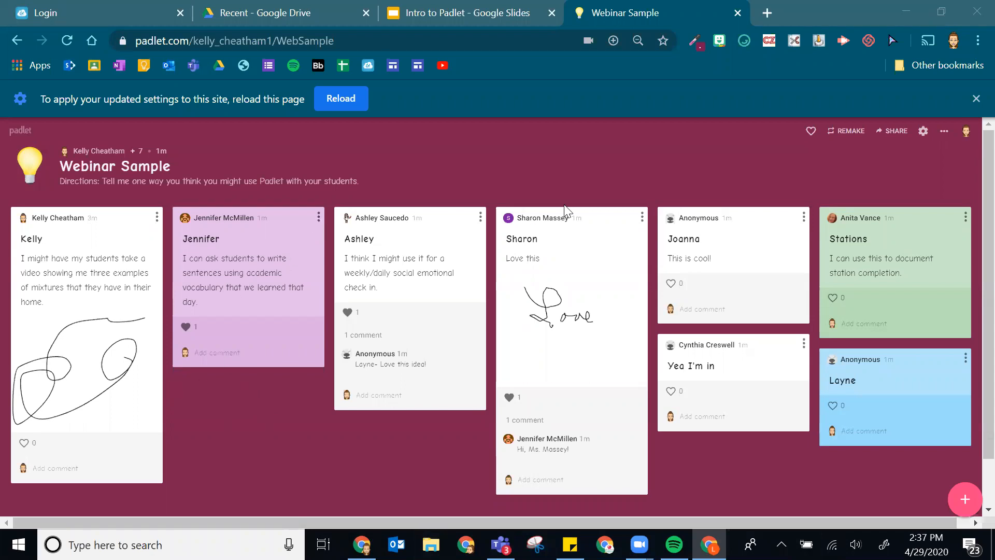
left_click(966, 358)
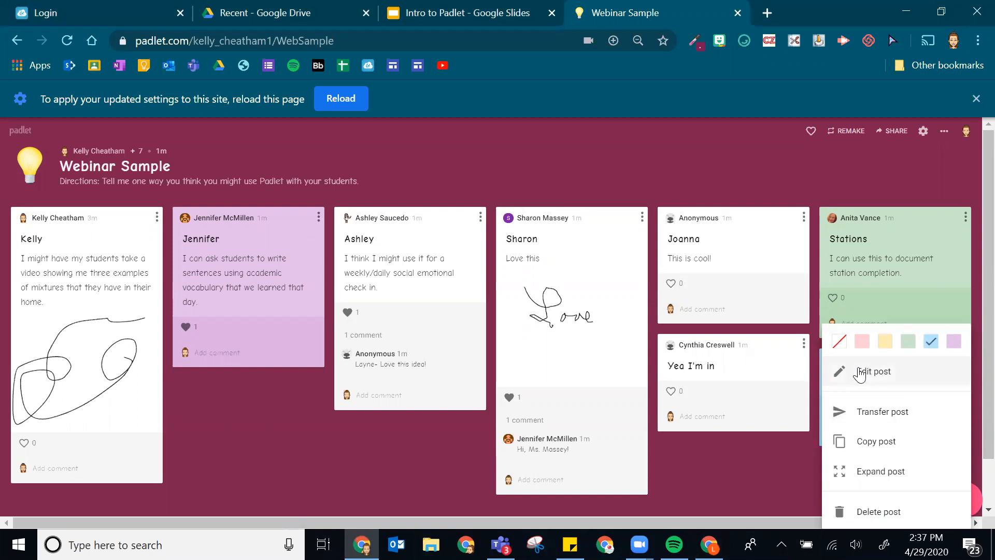
left_click(875, 413)
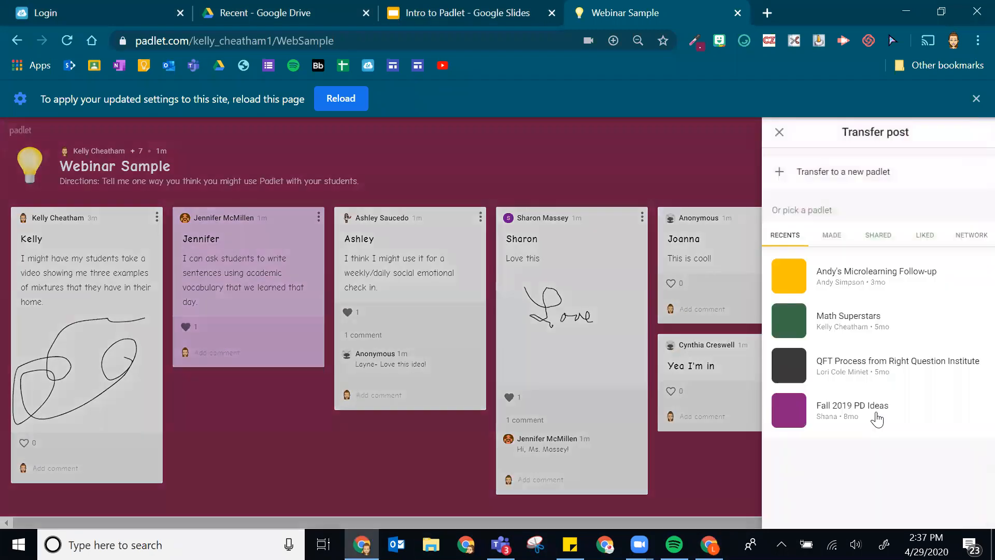
left_click(783, 136)
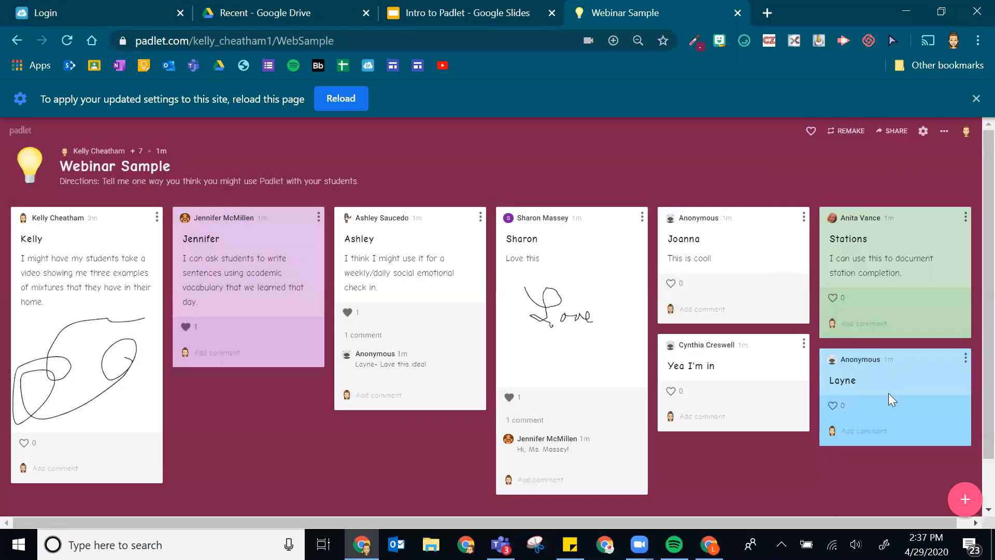
Review the owner's post options for the blue anonymous post several times without changing anything
left_click(964, 373)
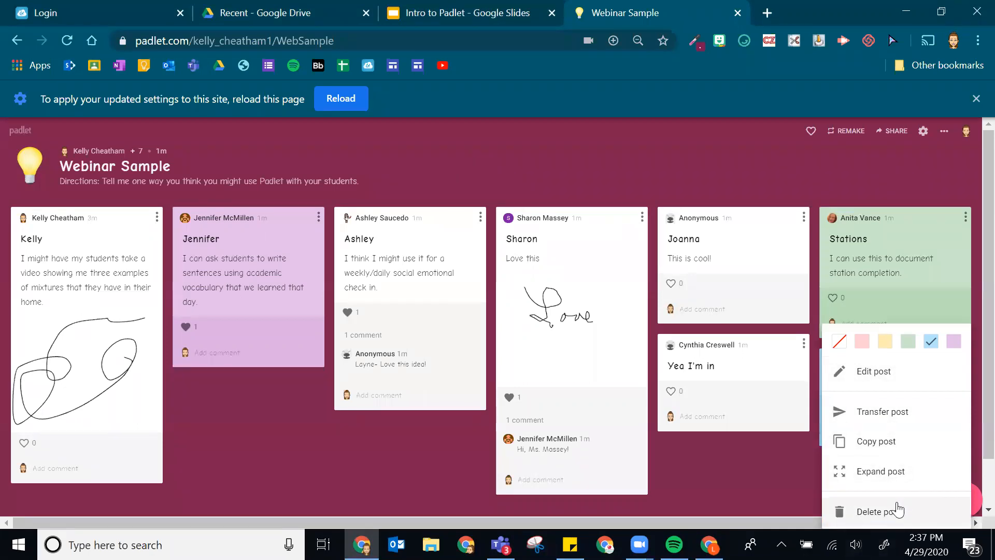
left_click(796, 462)
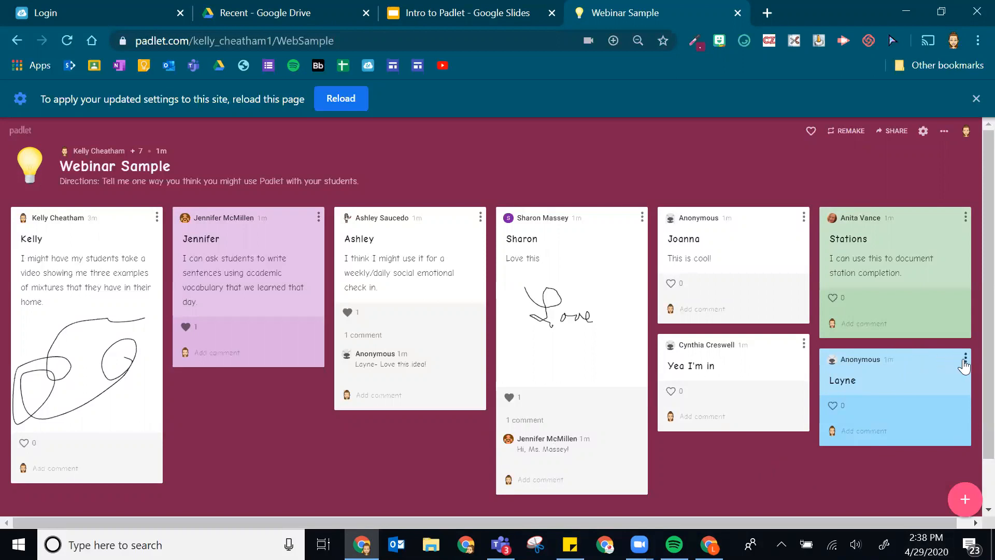
left_click(964, 358)
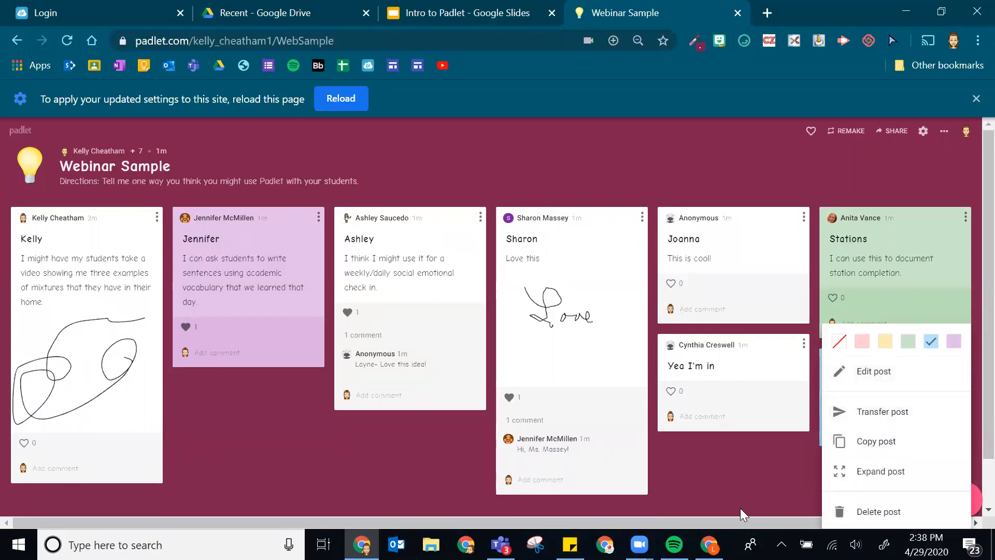
left_click(741, 495)
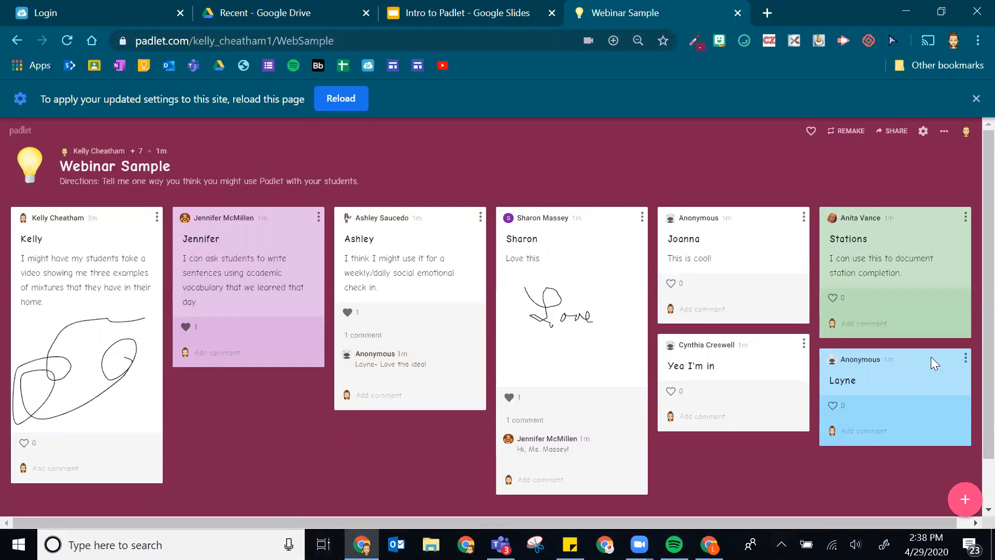
left_click(964, 358)
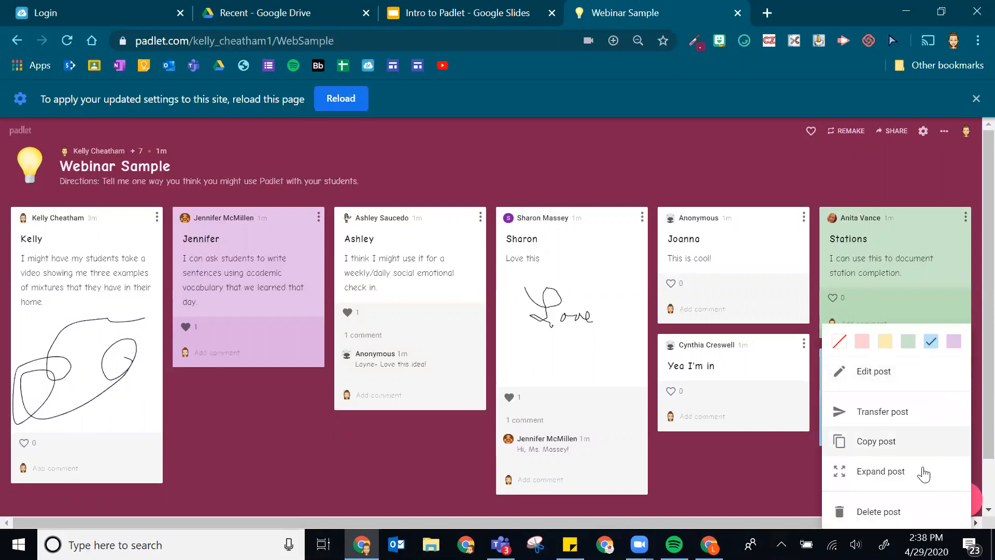
left_click(737, 470)
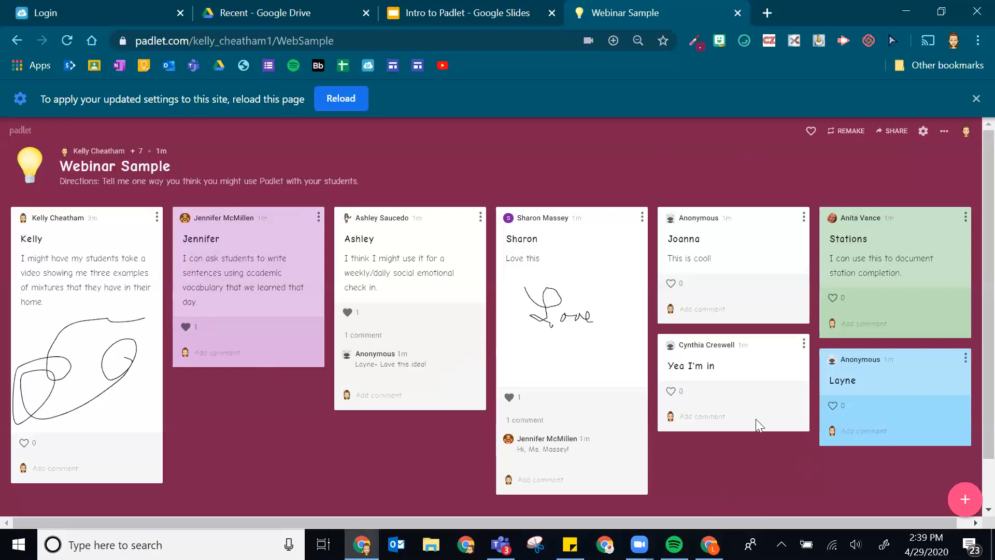
Review the wall's sharing and privacy options and close them
left_click(893, 132)
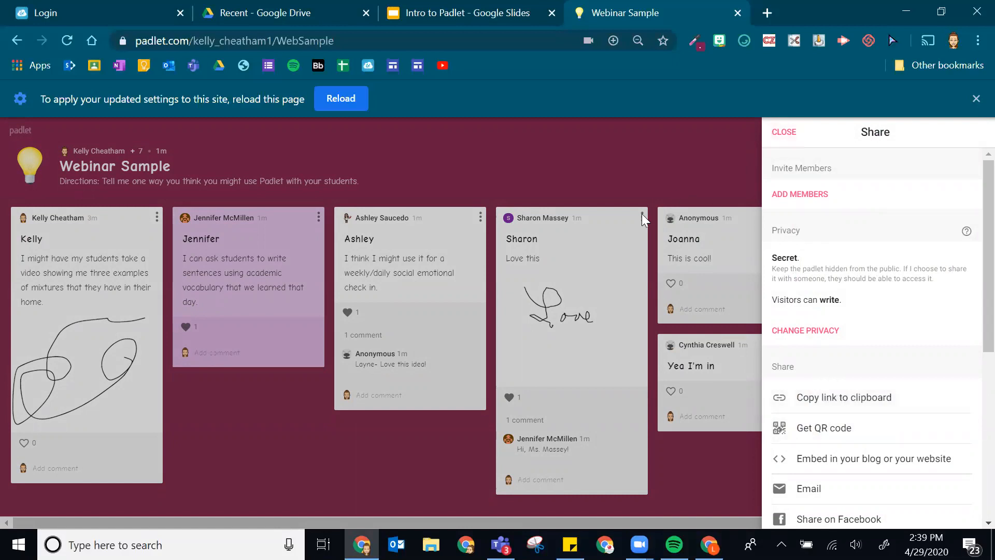
left_click(455, 184)
Switch to Google Drive and open the Webinars folder inside the Trainings folder of My Drive
left_click(280, 8)
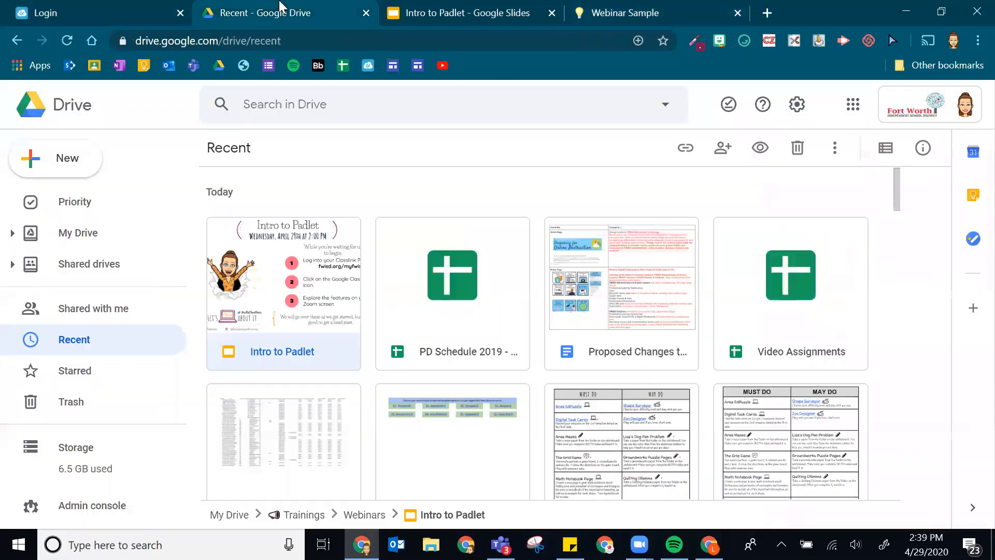
left_click(118, 218)
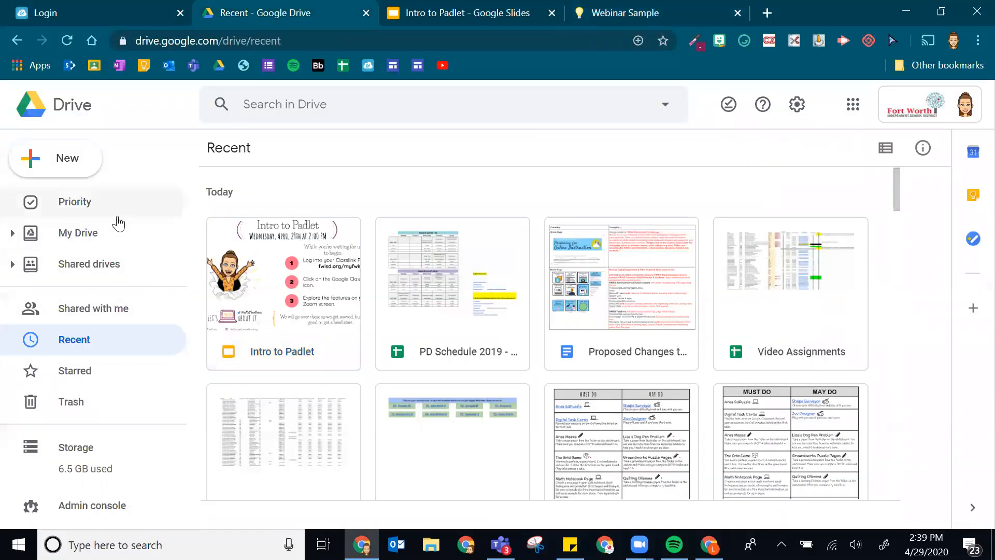
left_click(127, 234)
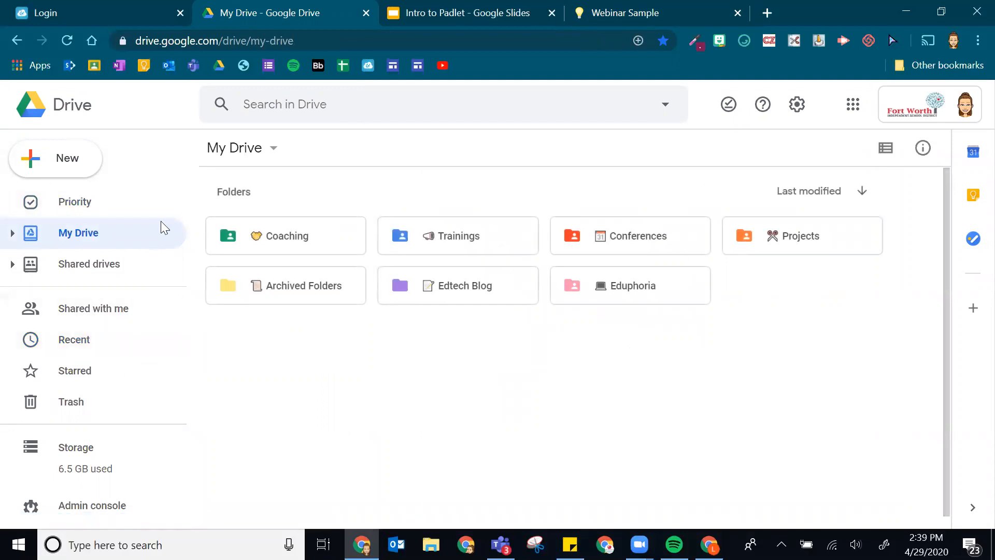
double_click(487, 238)
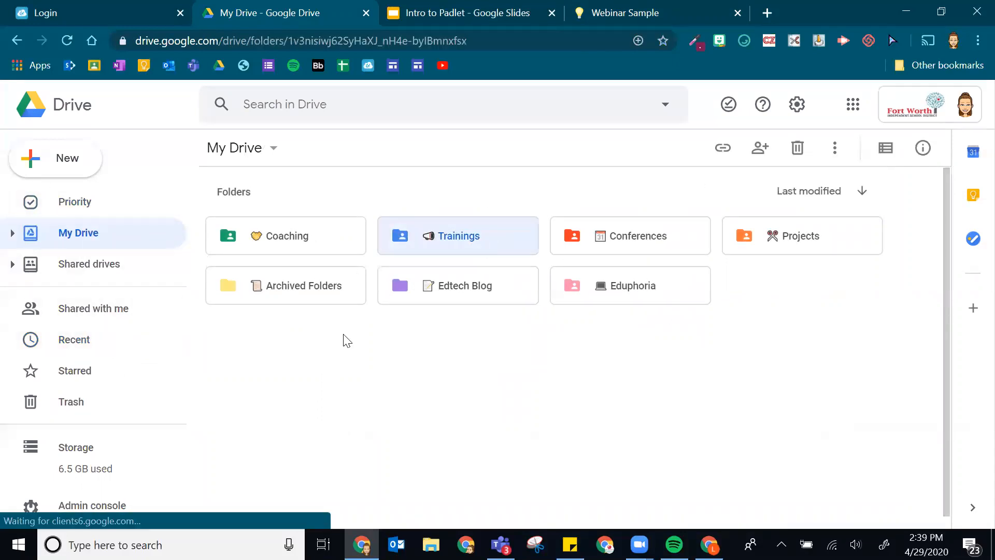
double_click(260, 237)
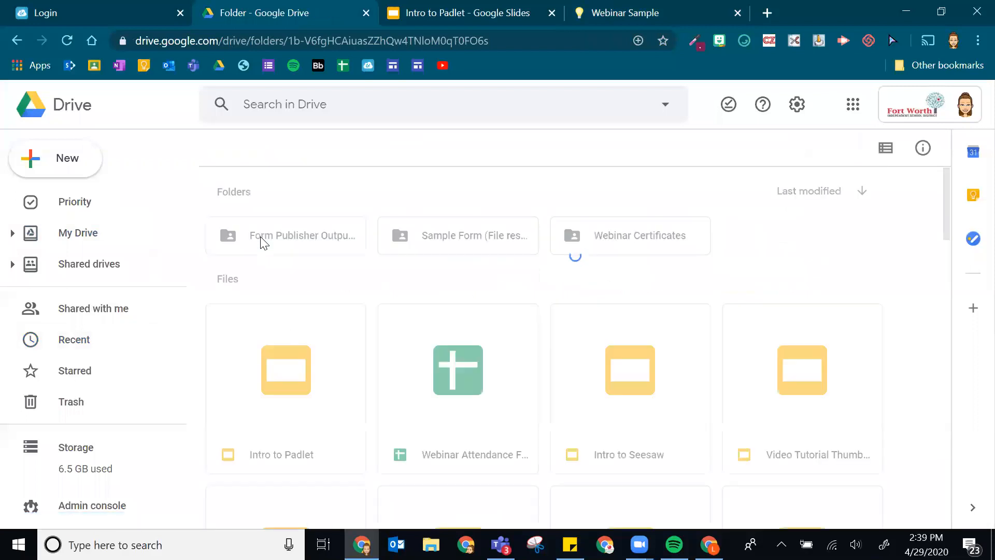
Return to Trainings, check the Hyperdocs folder, and open KM HyperDoc Presentation from the Curate, Create and Customize Learning with Hyperdocs folder
left_click(29, 237)
left_click(447, 253)
double_click(446, 252)
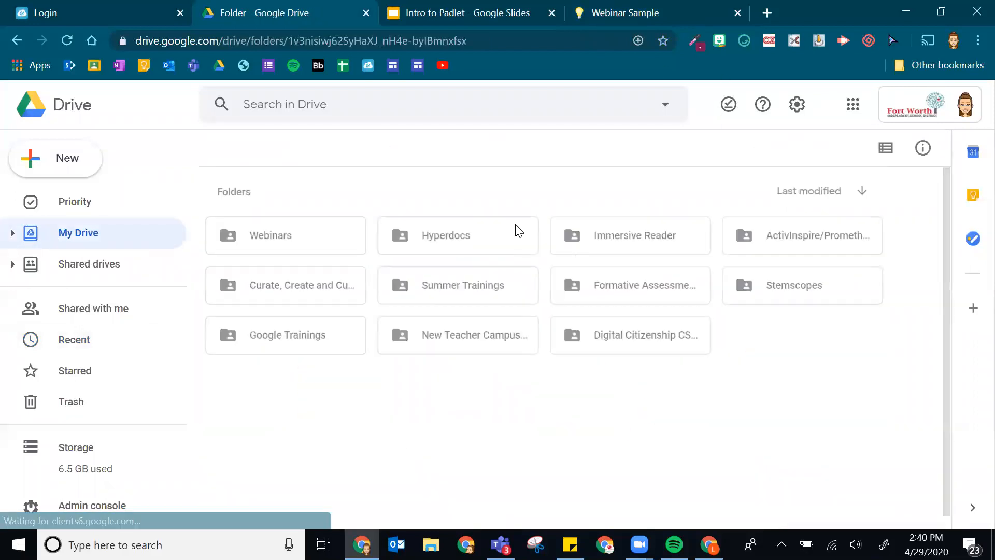
double_click(470, 248)
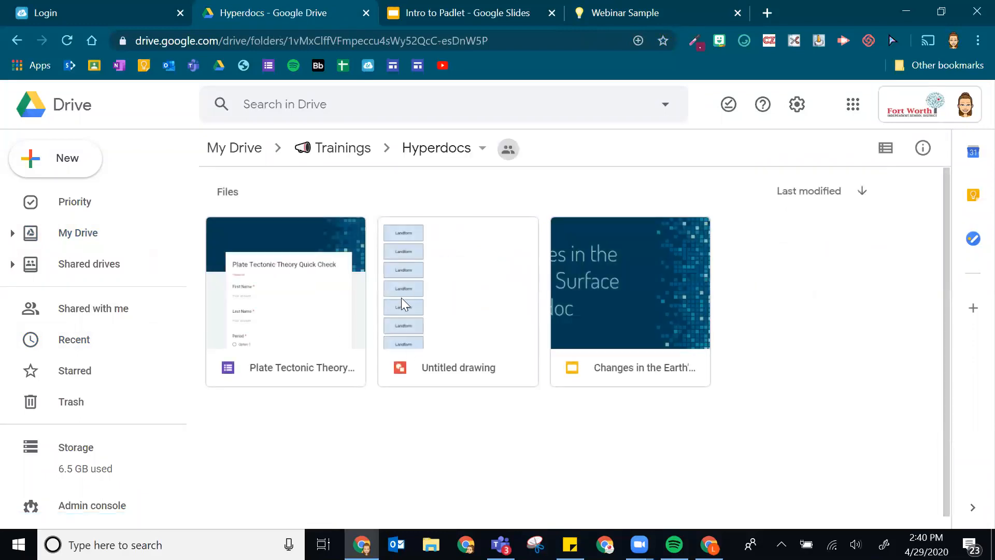
double_click(269, 282)
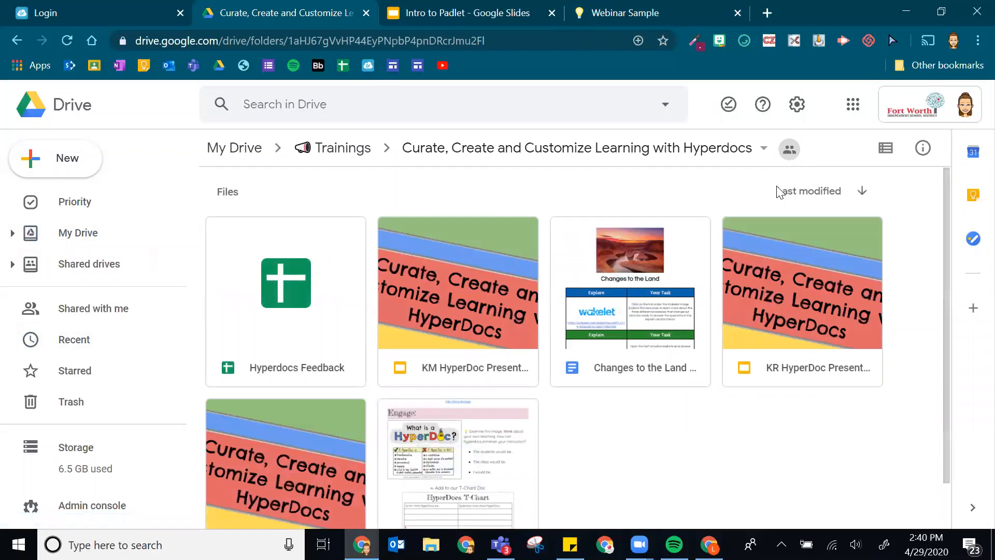
double_click(453, 360)
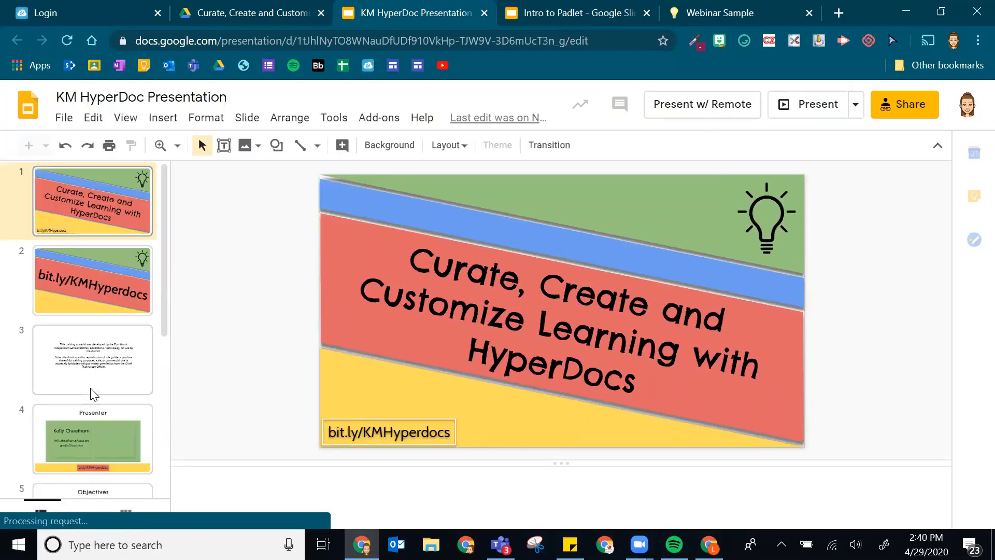
Find the Time to Rant slide, slide 15, in the presentation and show the link attached to its Padlet logo
scroll(96, 394, "down", 9)
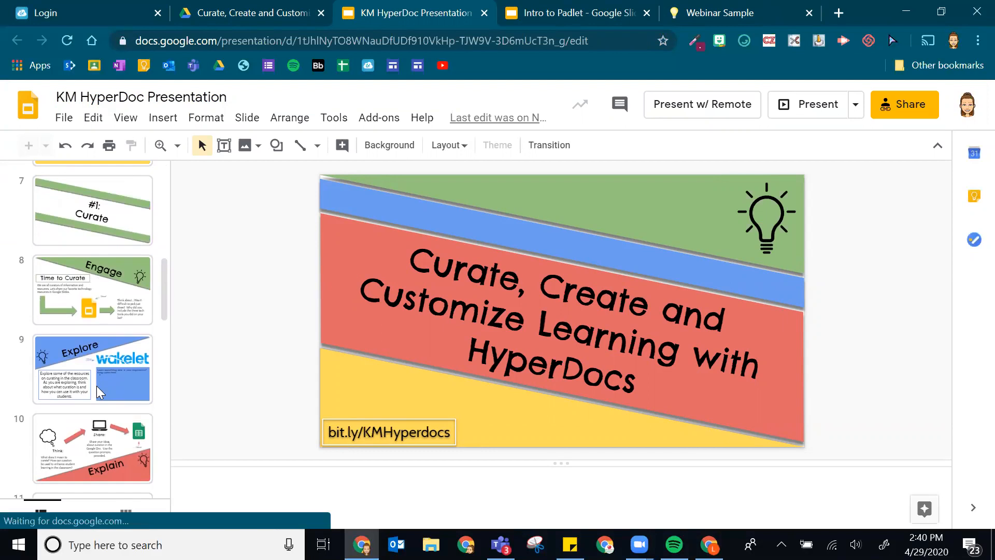
scroll(98, 393, "down", 5)
scroll(88, 342, "up", 3)
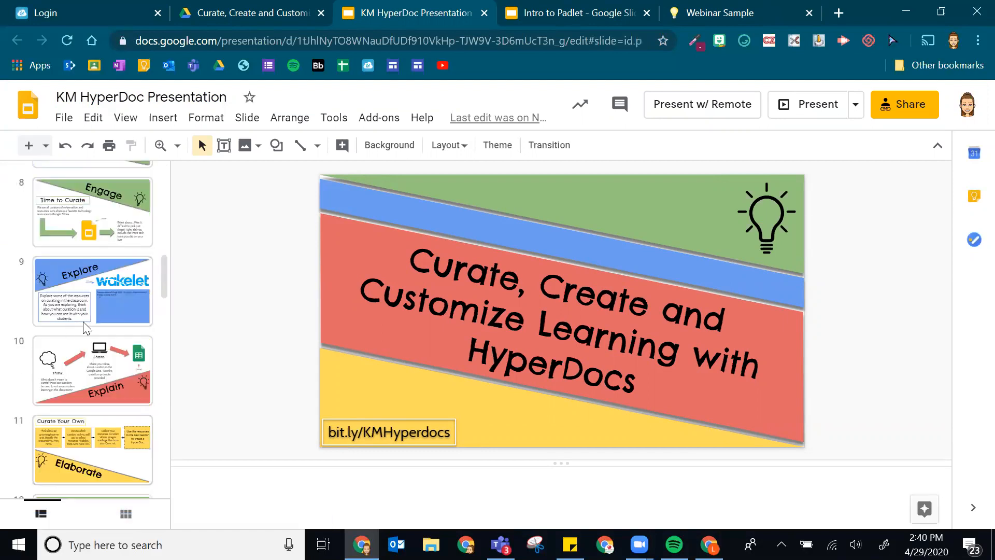
scroll(86, 328, "up", 2)
left_click(88, 338)
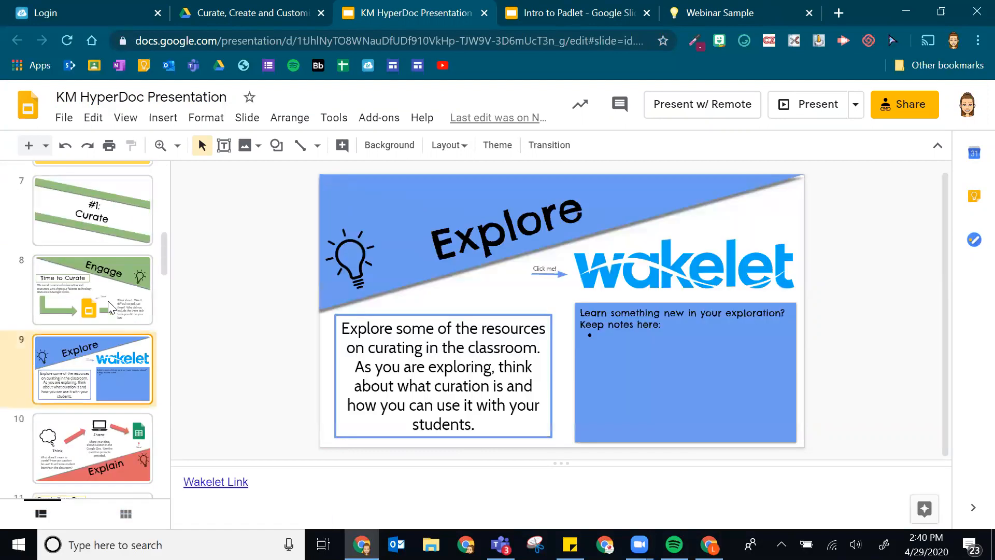
scroll(110, 292, "up", 4)
scroll(107, 259, "down", 5)
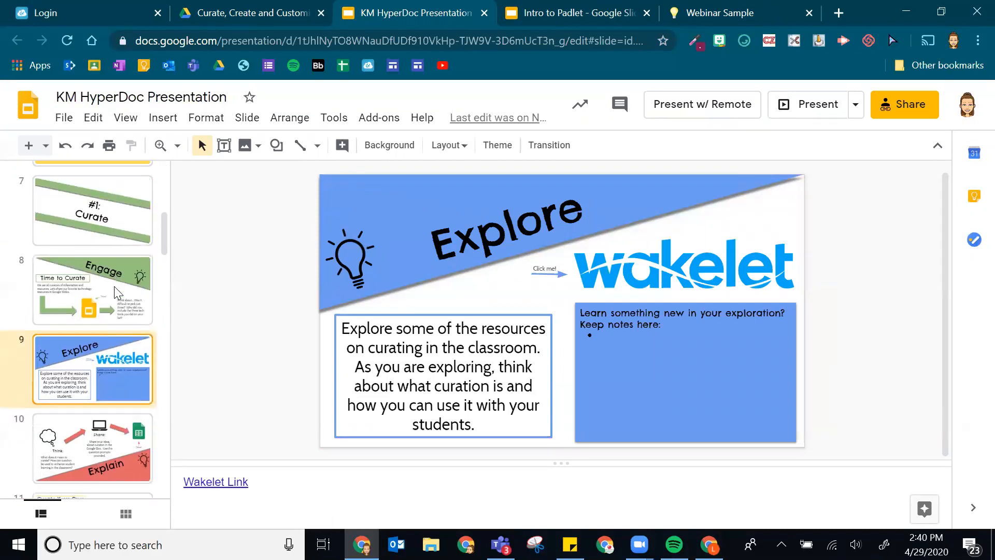
left_click(106, 226)
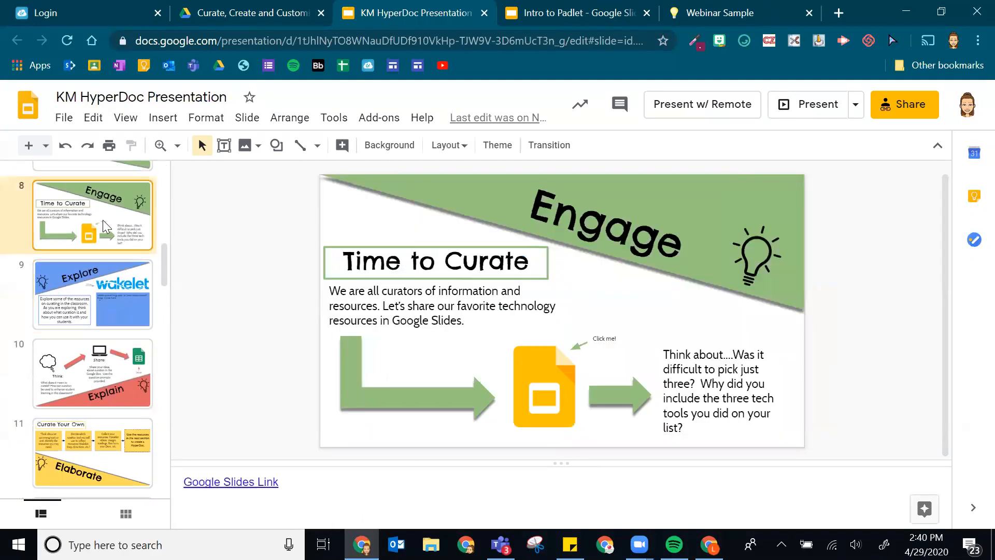
left_click(87, 290)
scroll(93, 332, "down", 6)
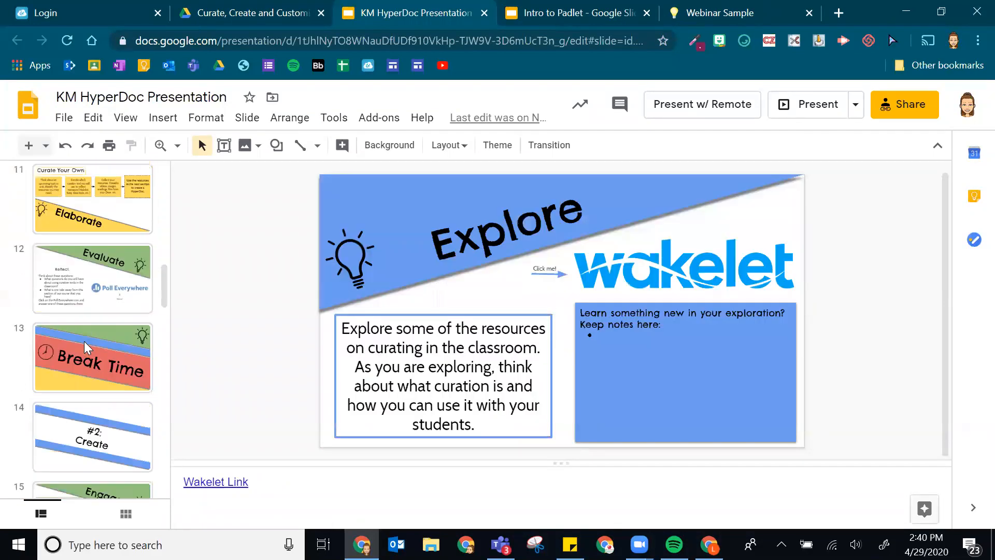
left_click(106, 376)
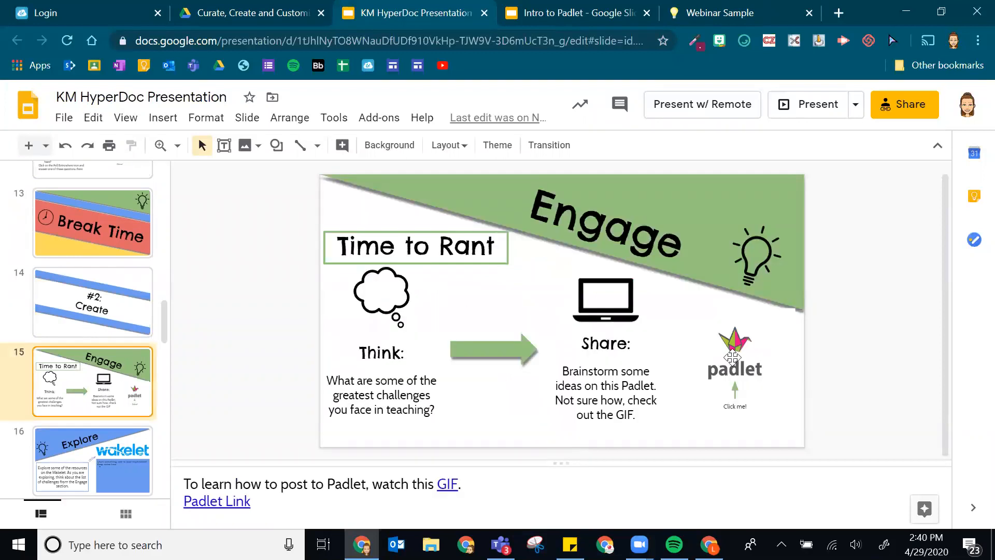
left_click(732, 357)
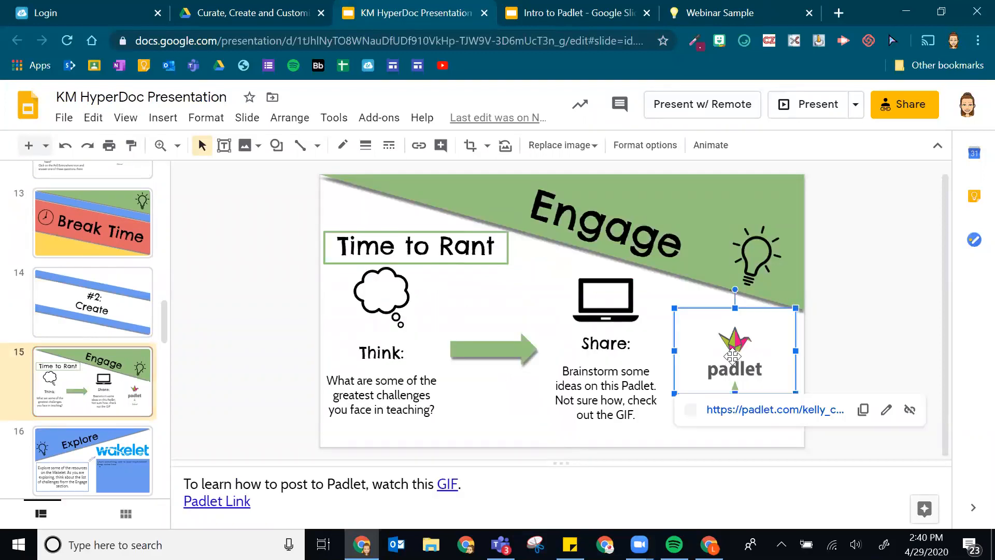
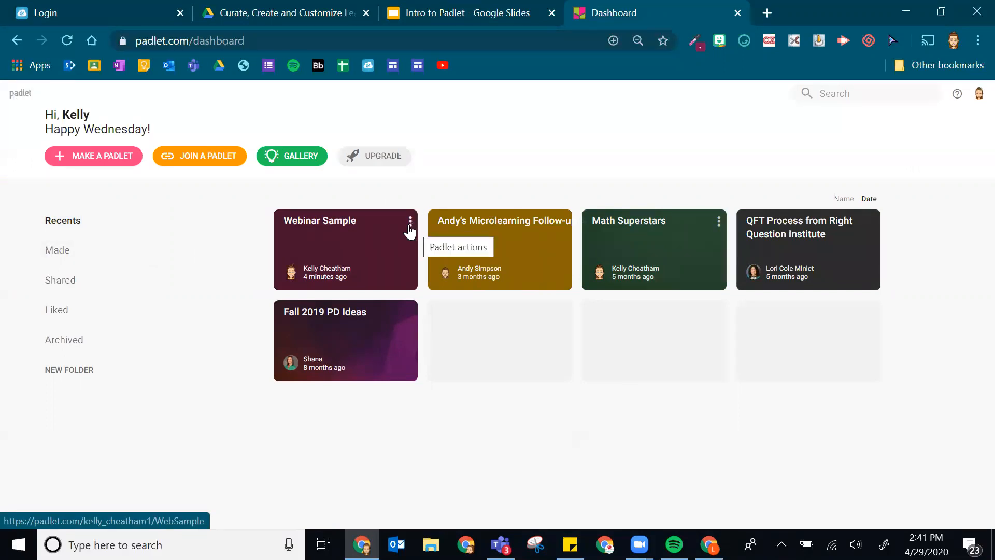
Archive the Webinar Sample padlet from the Padlet dashboard and display the archived padlets
left_click(410, 223)
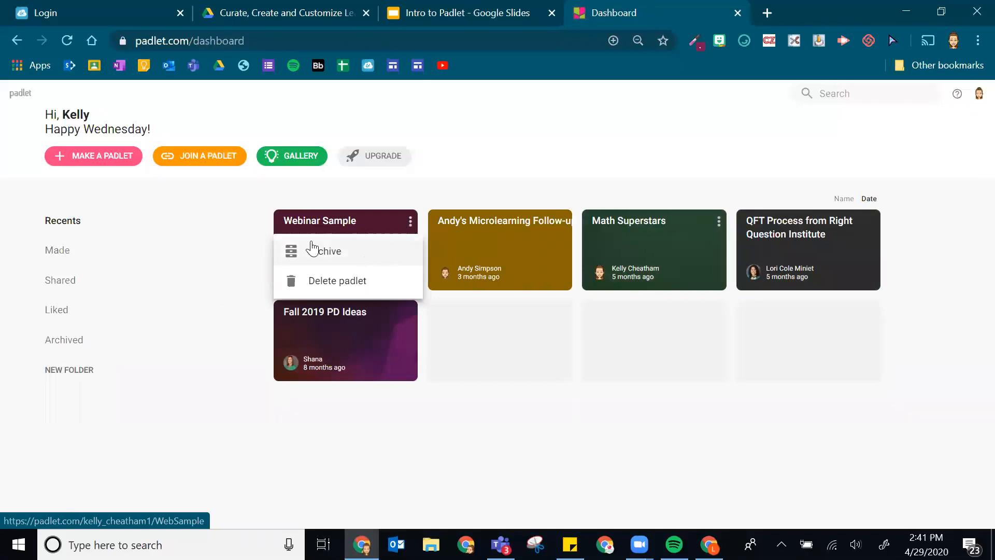
left_click(293, 254)
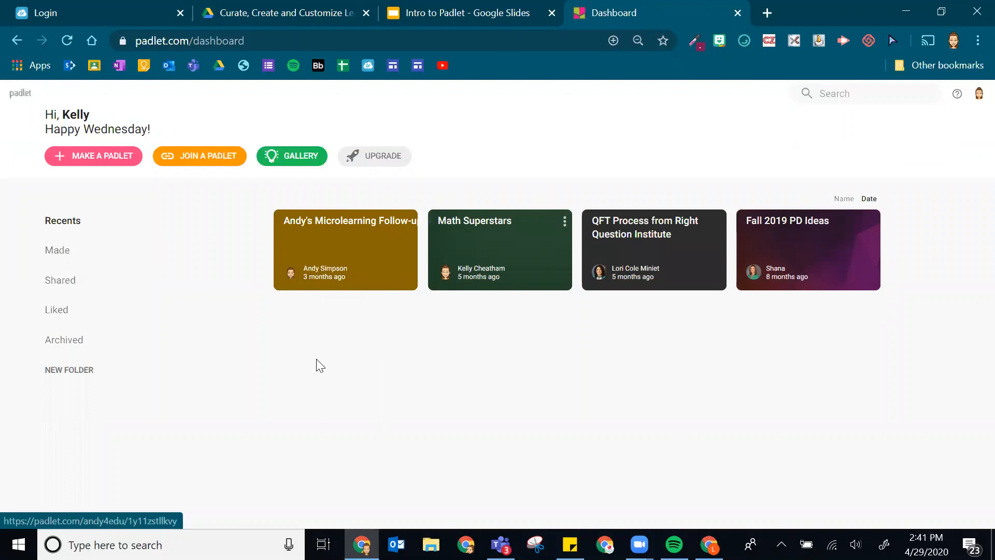
left_click(57, 342)
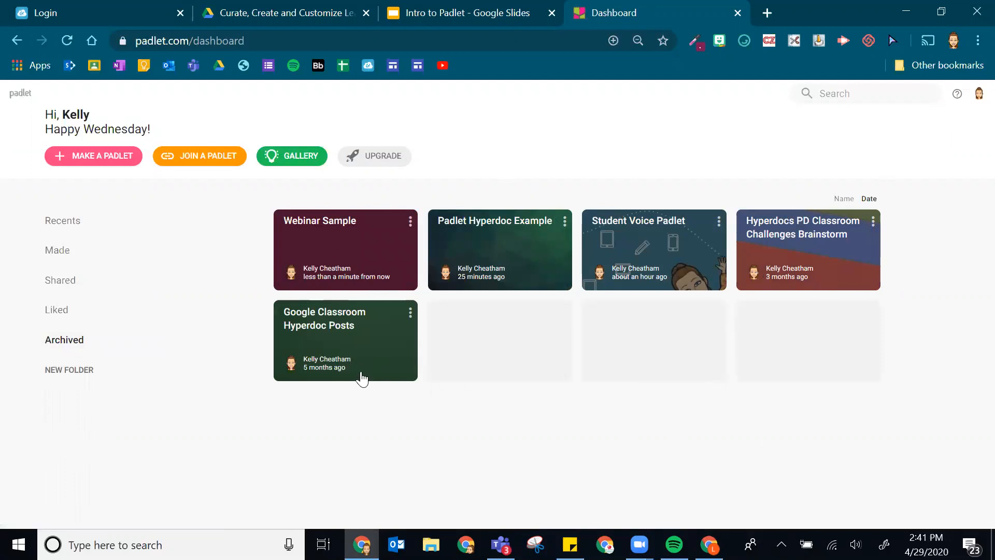
Try to open the archived Hyperdocs PD Classroom Challenges Brainstorm padlet, and restore it to the made padlets by unarchiving it
left_click(830, 234)
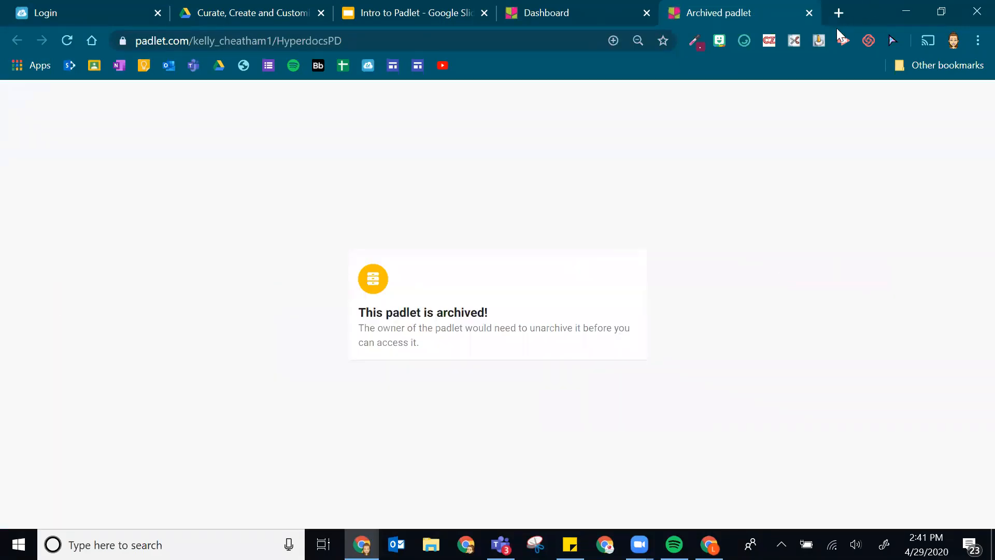
left_click(810, 13)
left_click(872, 221)
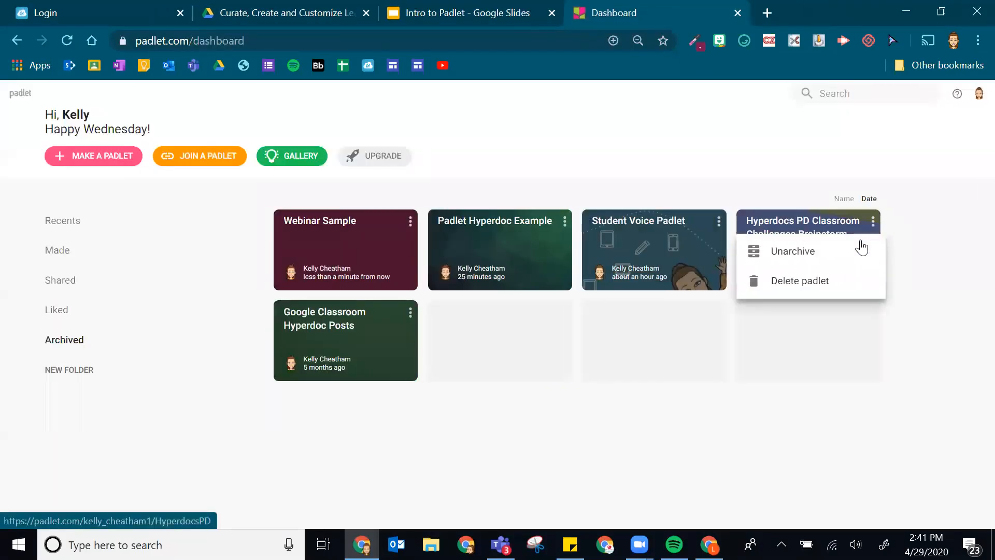
left_click(78, 256)
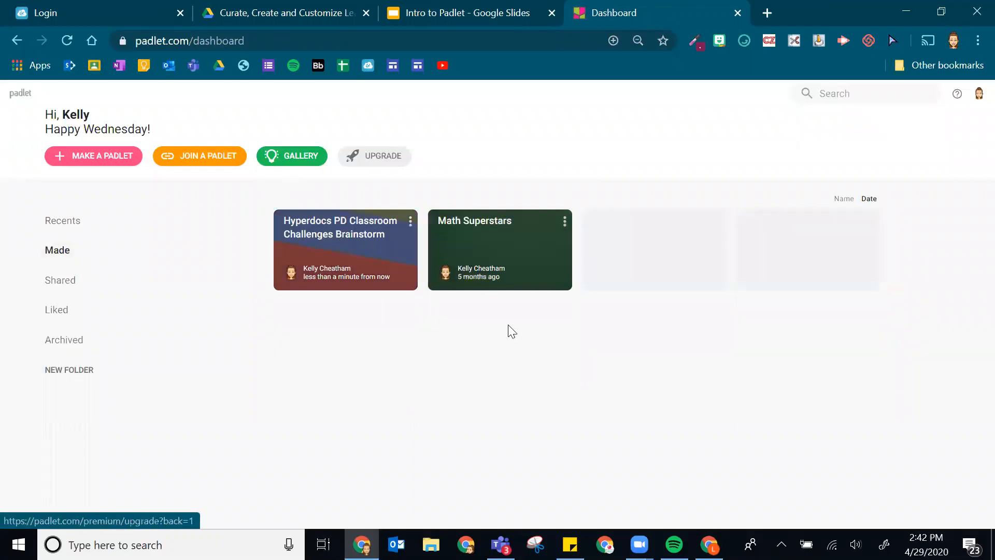
Open the Hyperdocs PD Classroom Challenges Brainstorm padlet, look through its posts and comments, and close it
left_click(346, 245)
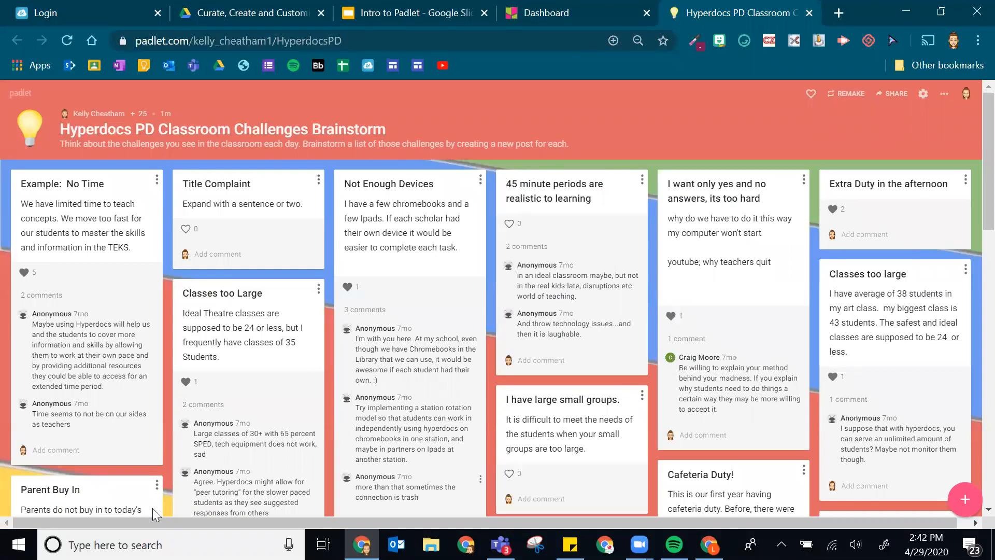
scroll(886, 284, "down", 15)
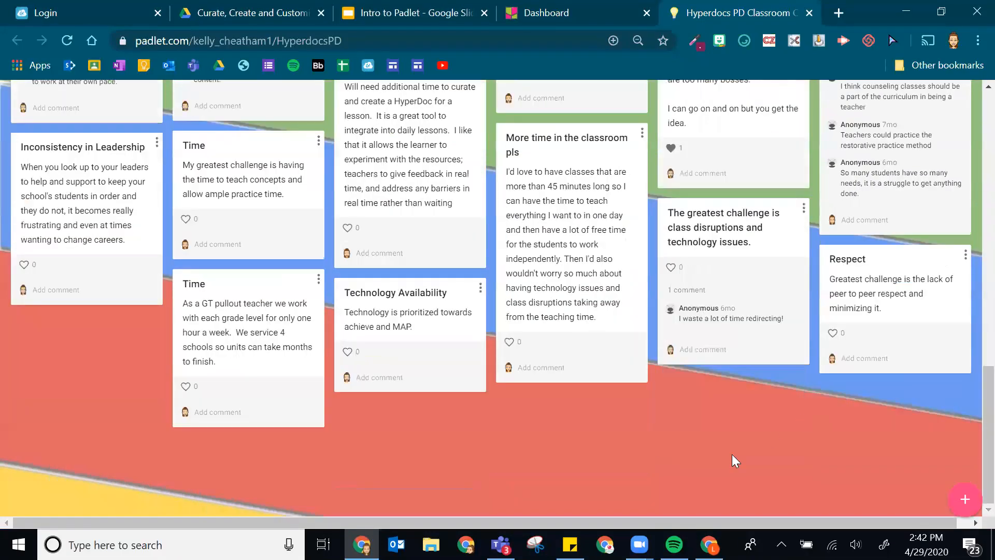
scroll(250, 247, "up", 15)
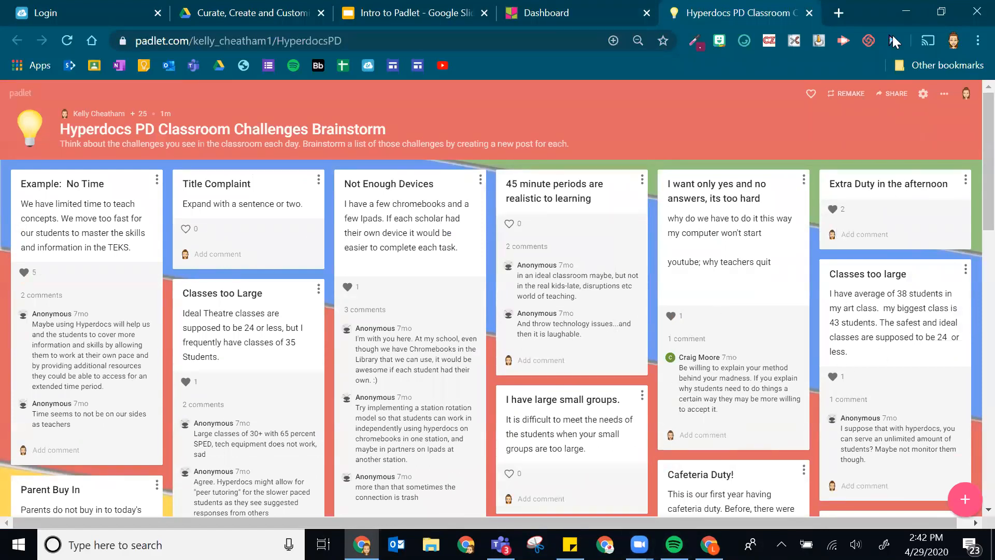
left_click(809, 12)
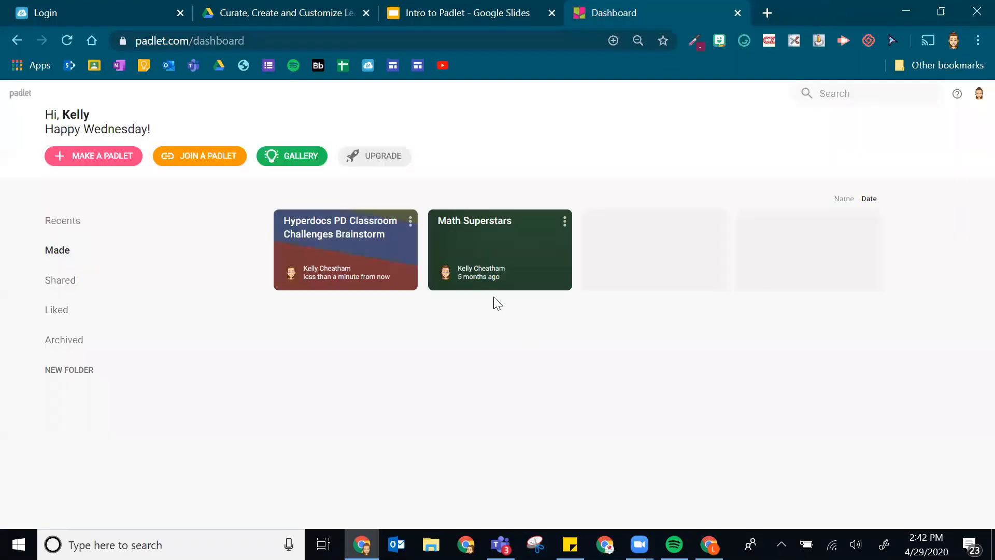
Archive the Hyperdocs PD Classroom Challenges Brainstorm padlet from the made padlets
left_click(410, 221)
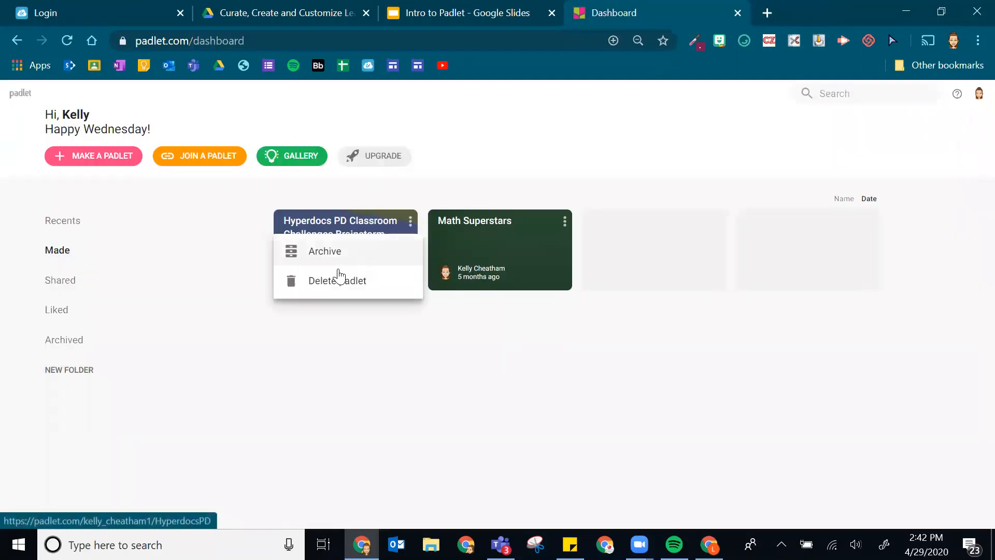
left_click(336, 252)
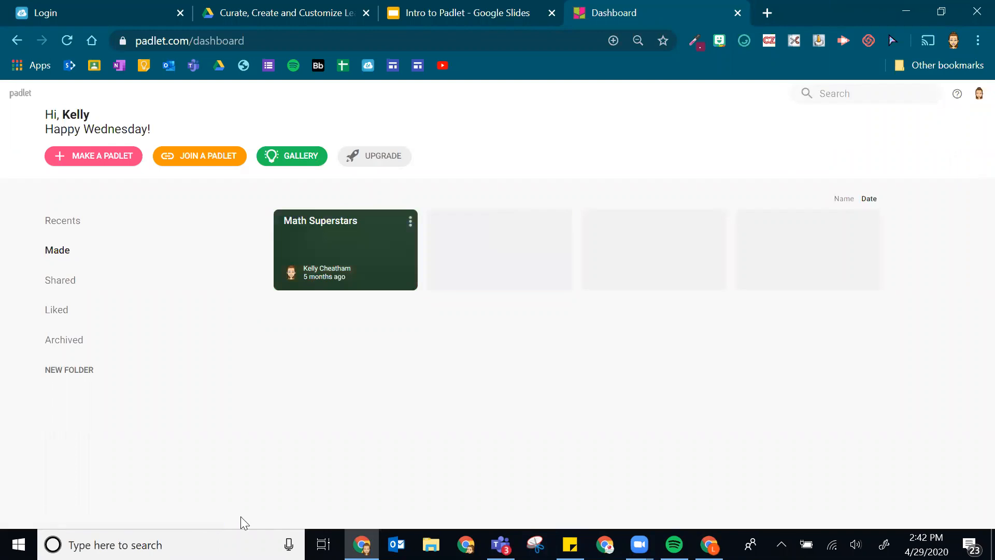
Make a new blank Canvas padlet, look over its Modify settings, and keep the default title, description and appearance
left_click(85, 161)
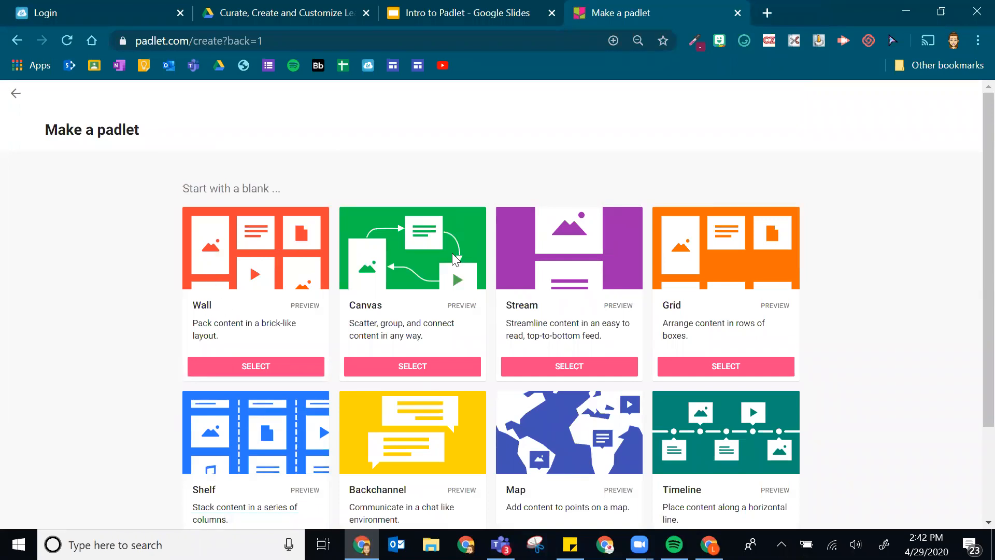
left_click(408, 367)
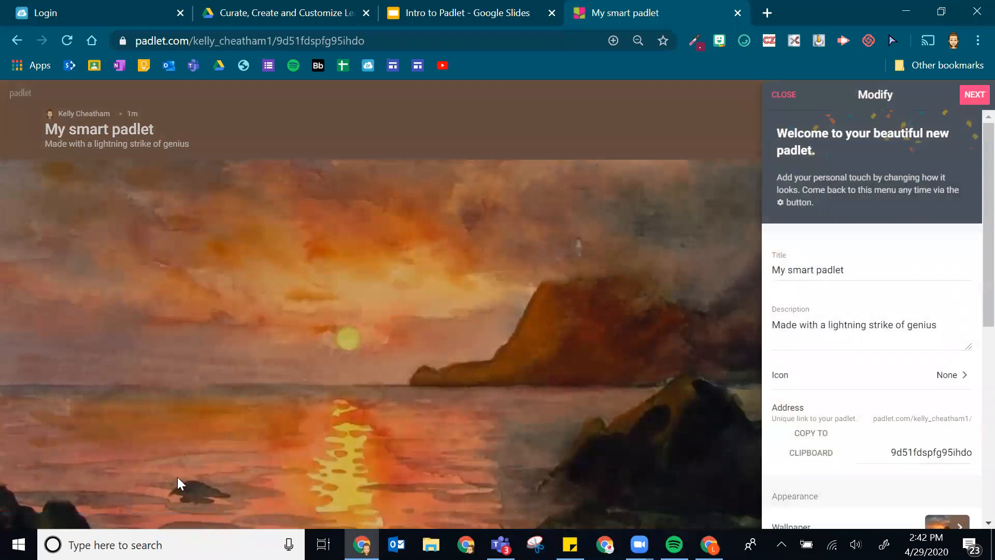
scroll(933, 249, "down", 8)
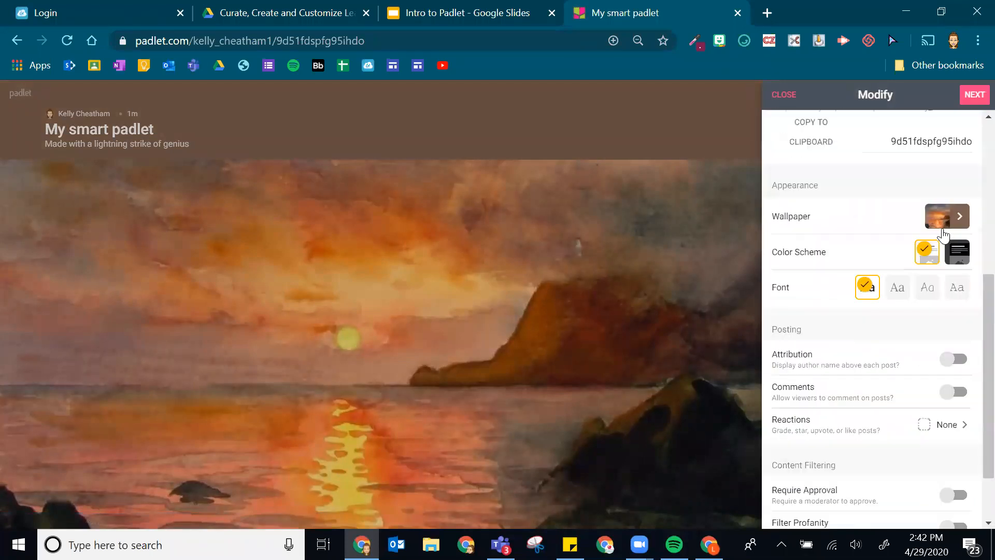
scroll(879, 455, "up", 8)
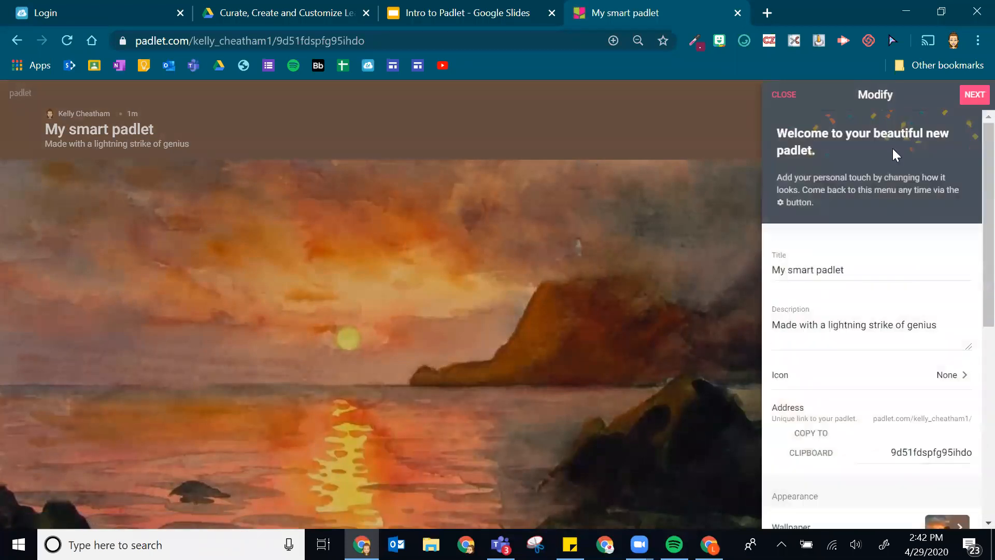
left_click(974, 95)
left_click(878, 256)
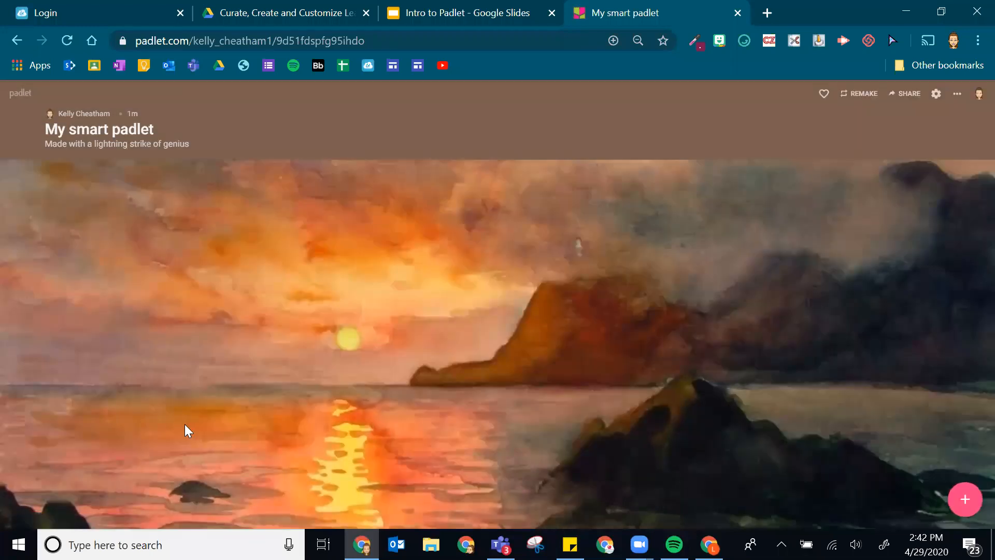
Add two posts titled Test to the new canvas padlet
left_click(965, 499)
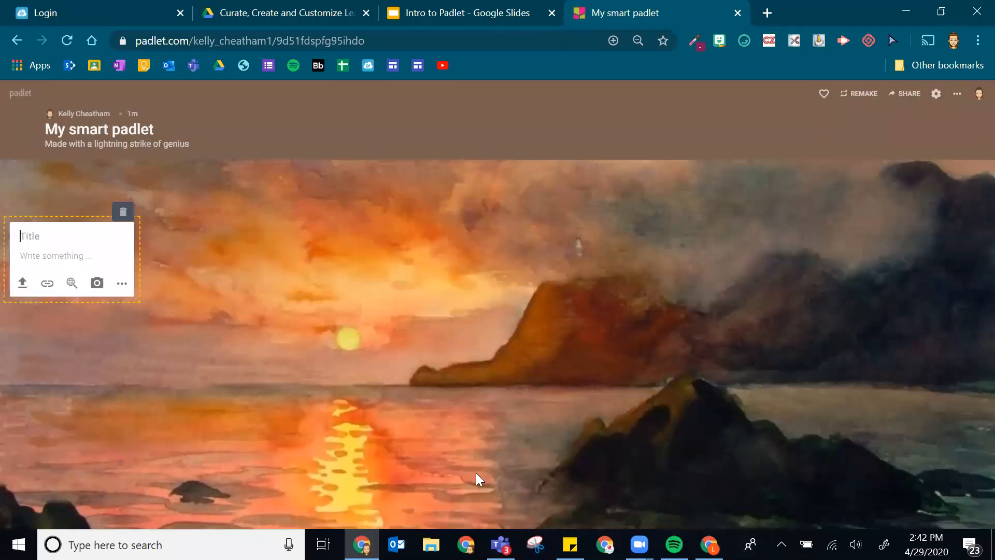
left_click(260, 212)
left_click(965, 498)
type("Test")
left_click(149, 372)
Move the two Test posts freely around the canvas, then place them one above the other along its left side
left_click_drag(84, 359, 140, 342)
left_click_drag(572, 168, 282, 189)
left_click_drag(67, 249, 244, 380)
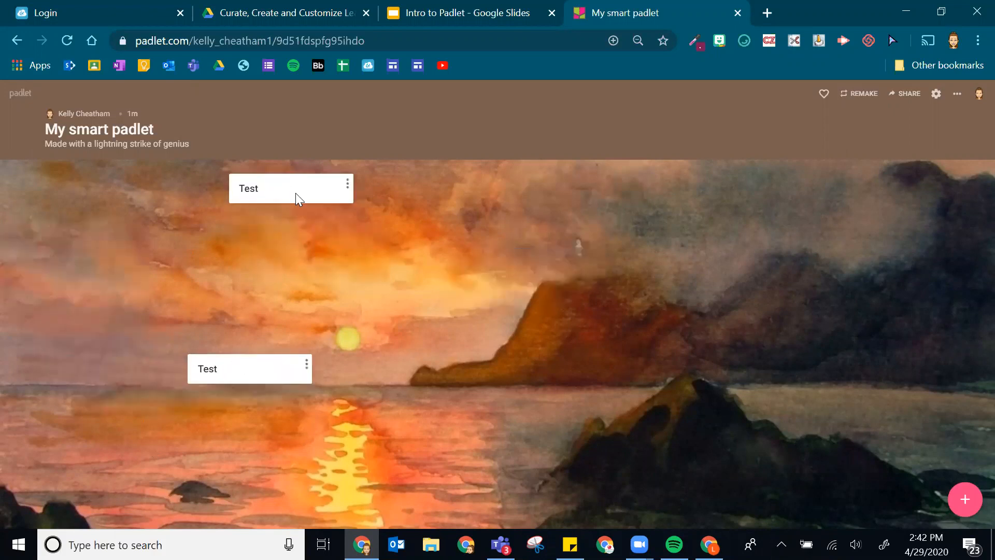
left_click_drag(295, 193, 632, 329)
left_click_drag(210, 370, 53, 243)
left_click_drag(565, 326, 46, 303)
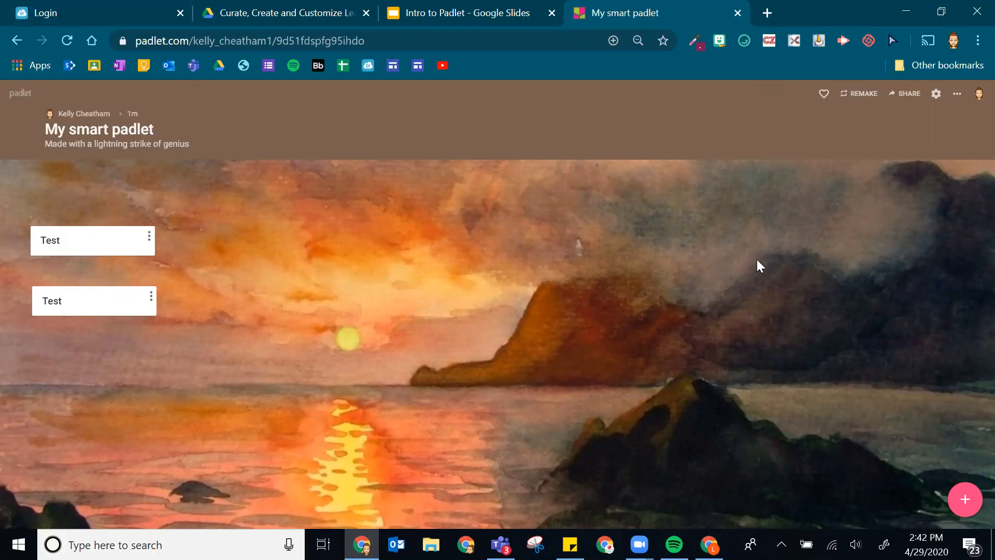
Review the padlet's available actions, Share options and Modify settings, closing each without making changes
left_click(957, 93)
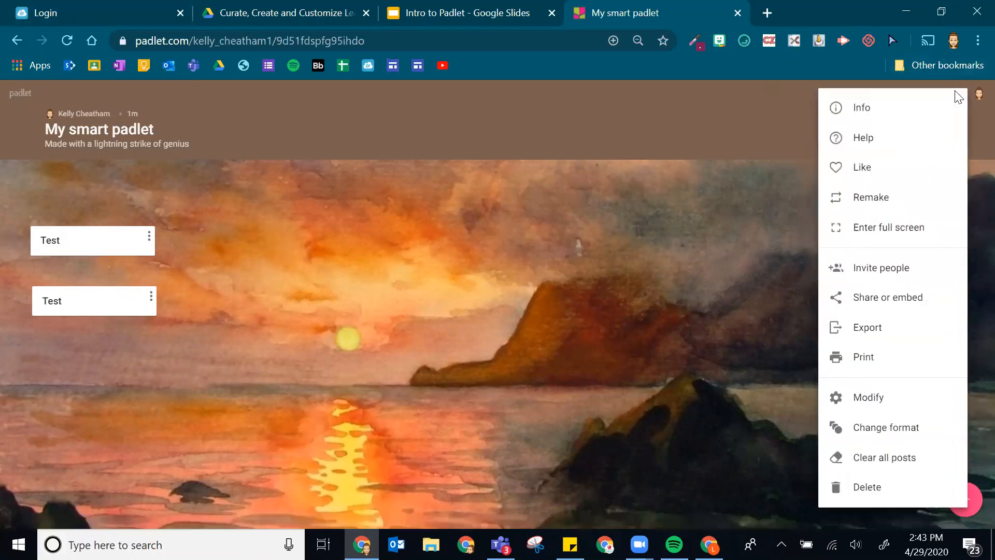
left_click(852, 437)
left_click(849, 433)
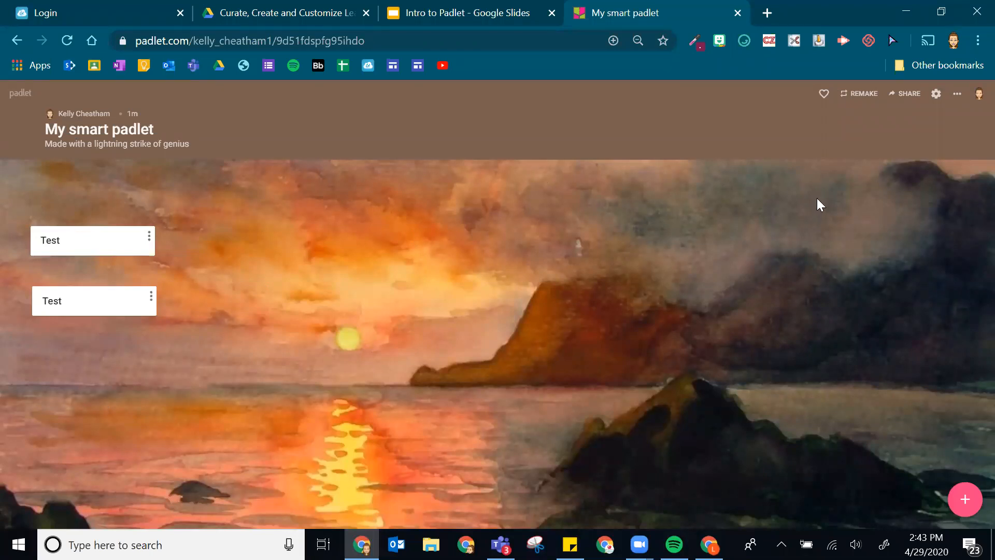
left_click(957, 94)
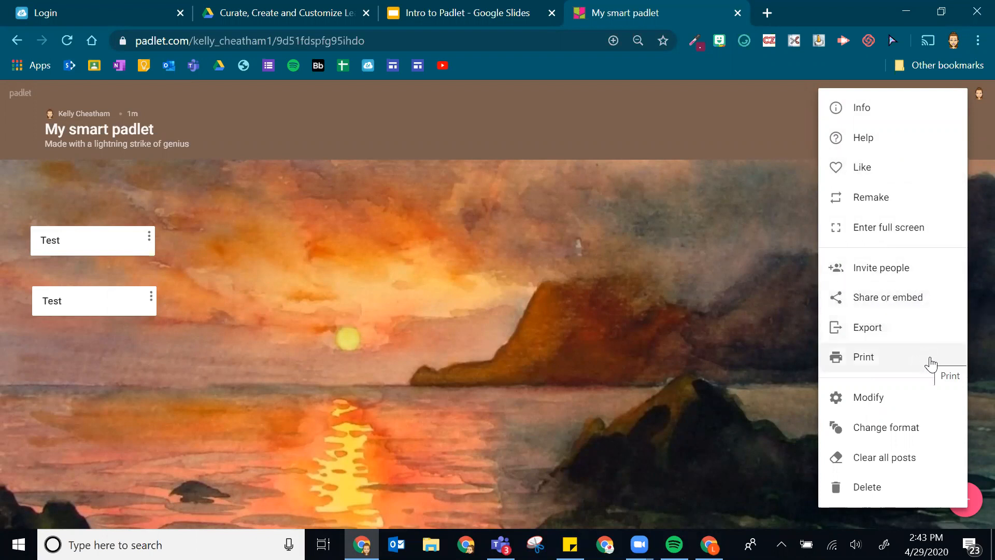
left_click(918, 331)
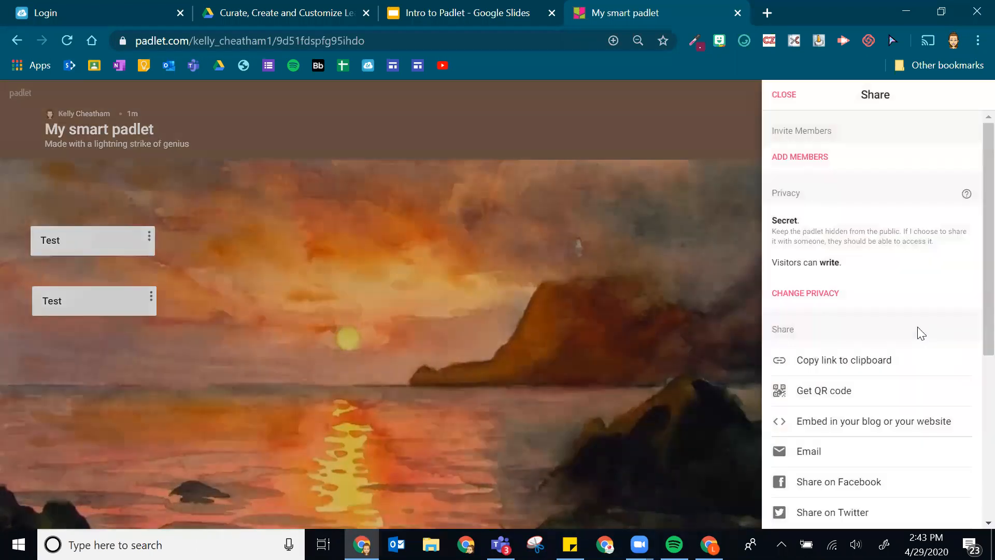
left_click(784, 95)
left_click(956, 95)
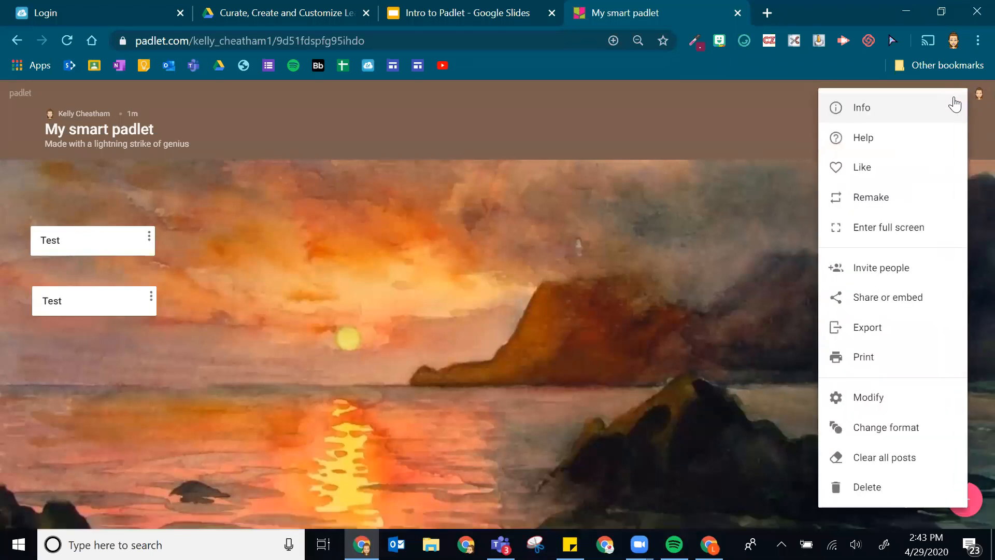
left_click(830, 399)
scroll(871, 367, "down", 5)
scroll(855, 388, "up", 5)
left_click(785, 98)
Change the padlet's format from Canvas to Stream
left_click(953, 95)
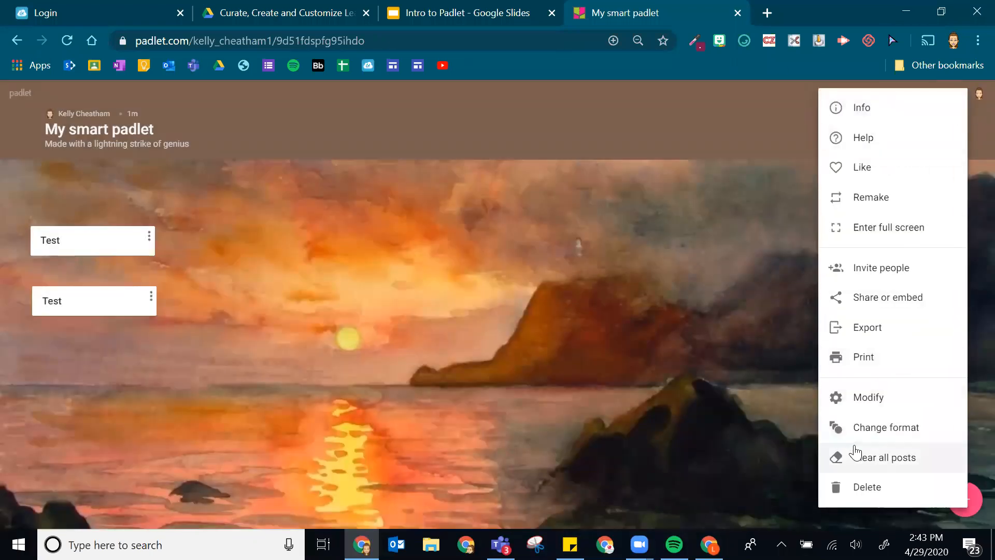
left_click(909, 442)
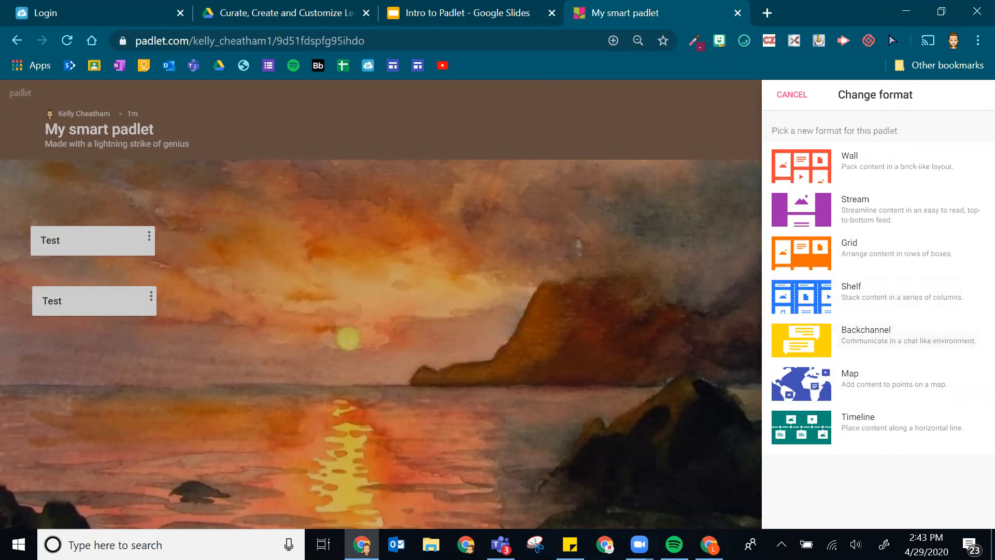
left_click(872, 209)
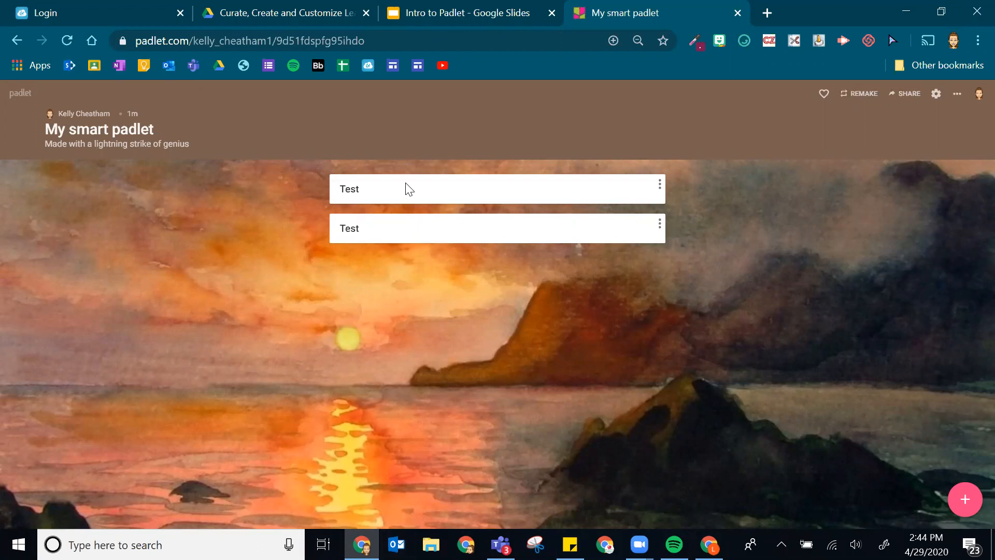
Edit the first Test post to add the body text feaifopjepaoifjpeajiofpewa and a photo taken with the webcam
left_click(658, 185)
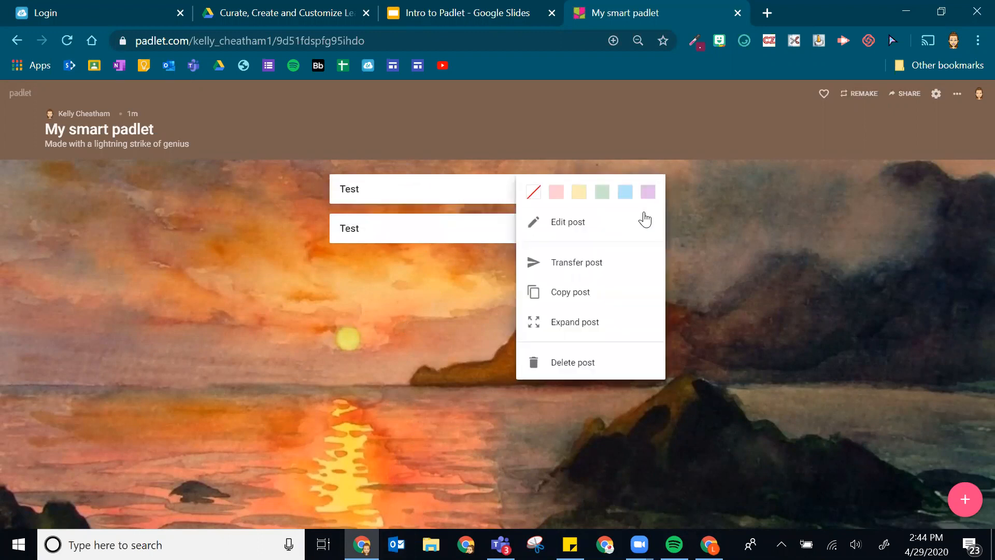
left_click(642, 221)
type("feaifopjepaoifjpeajiofpewa")
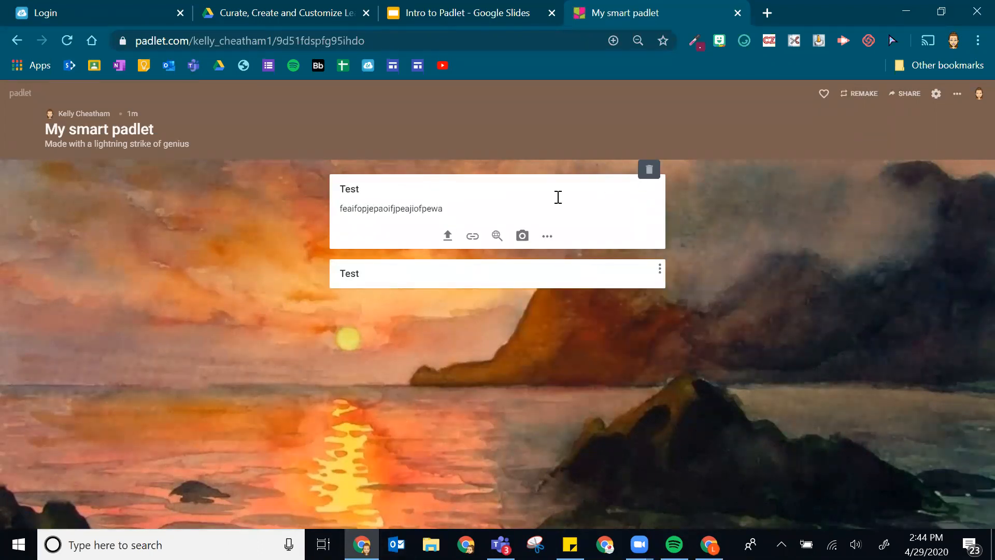
left_click(521, 235)
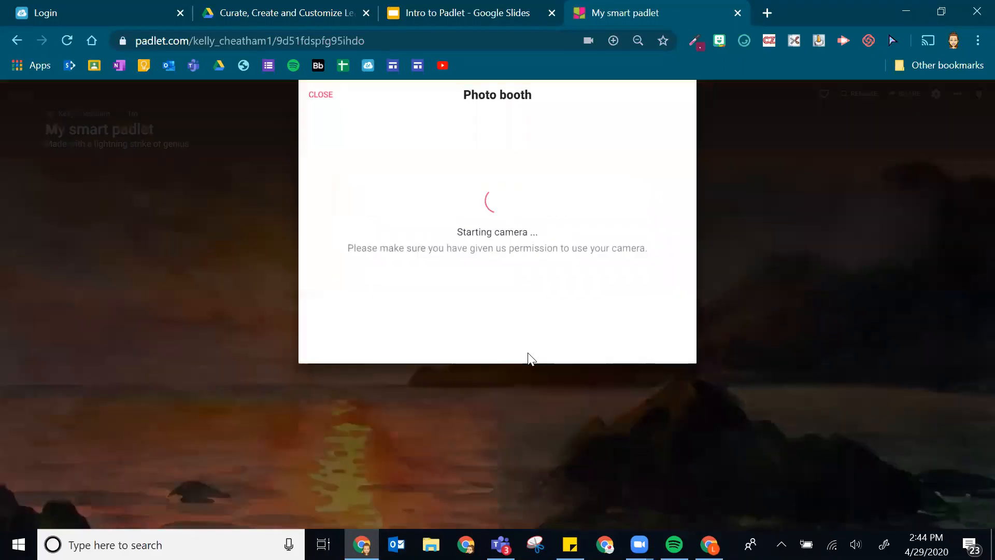
left_click(492, 338)
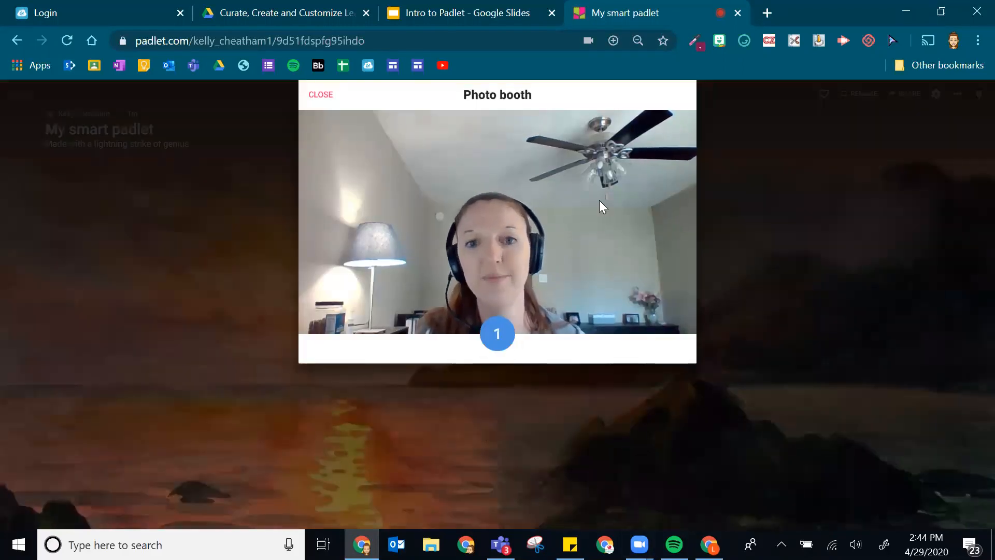
left_click(676, 95)
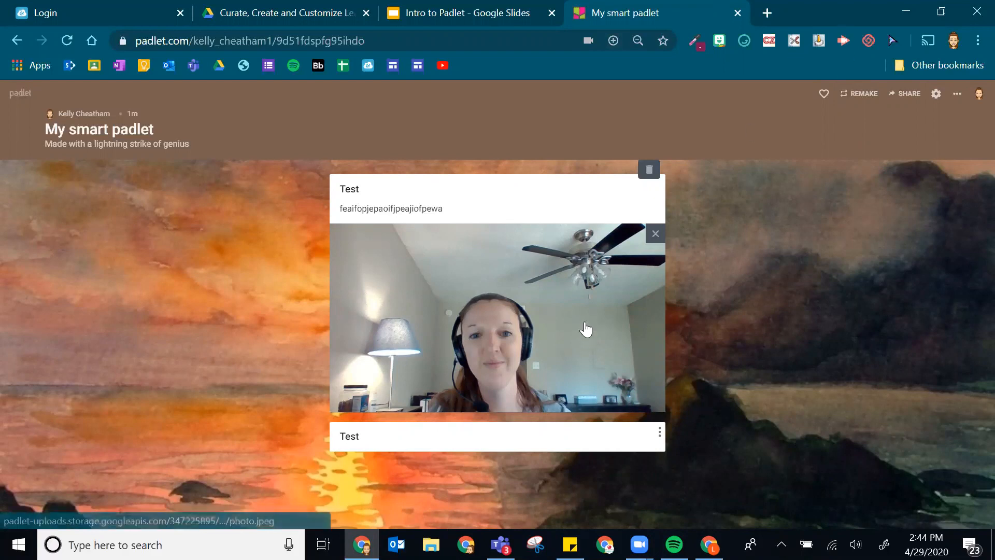
Show the padlet's posts in the Grid format, and switch the padlet to the Shelf format after that
left_click(958, 95)
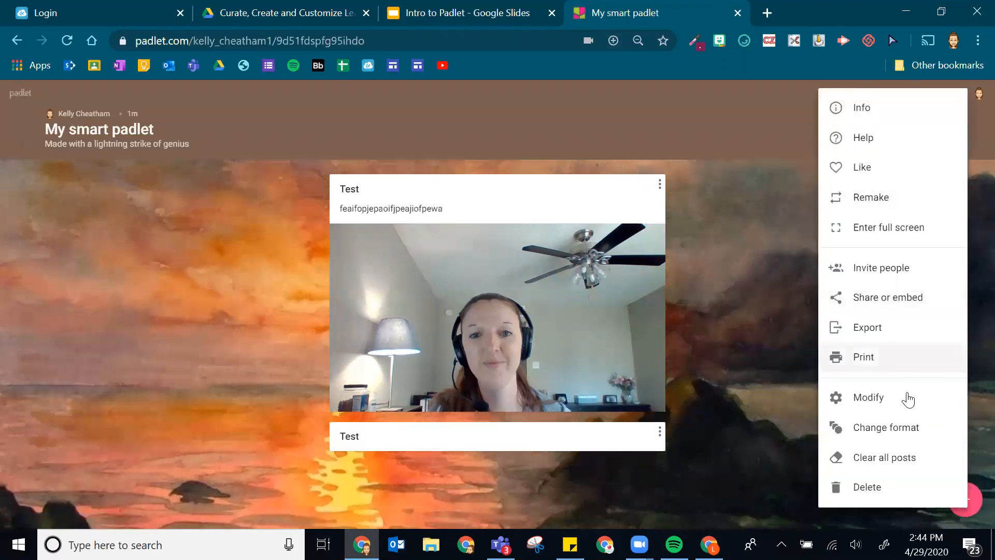
left_click(893, 432)
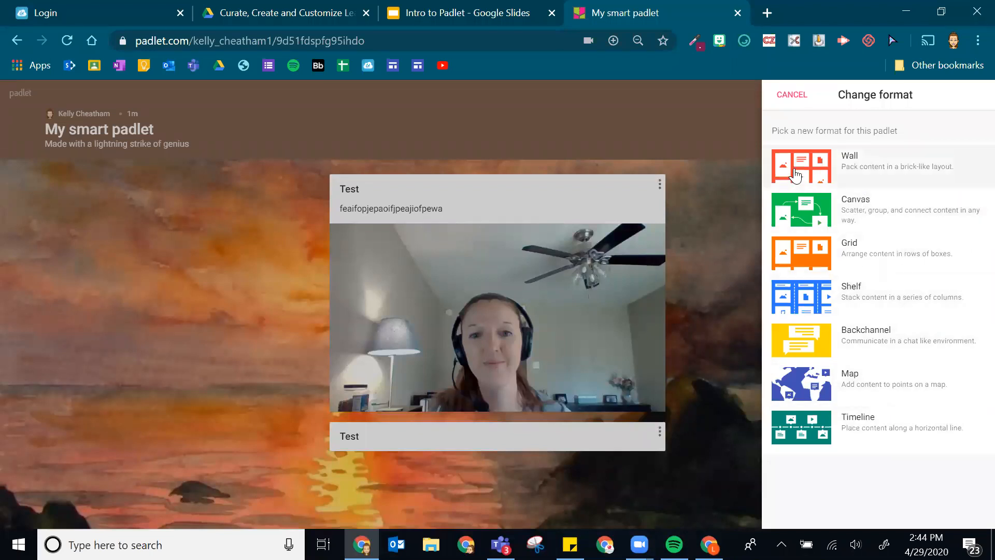
left_click(798, 252)
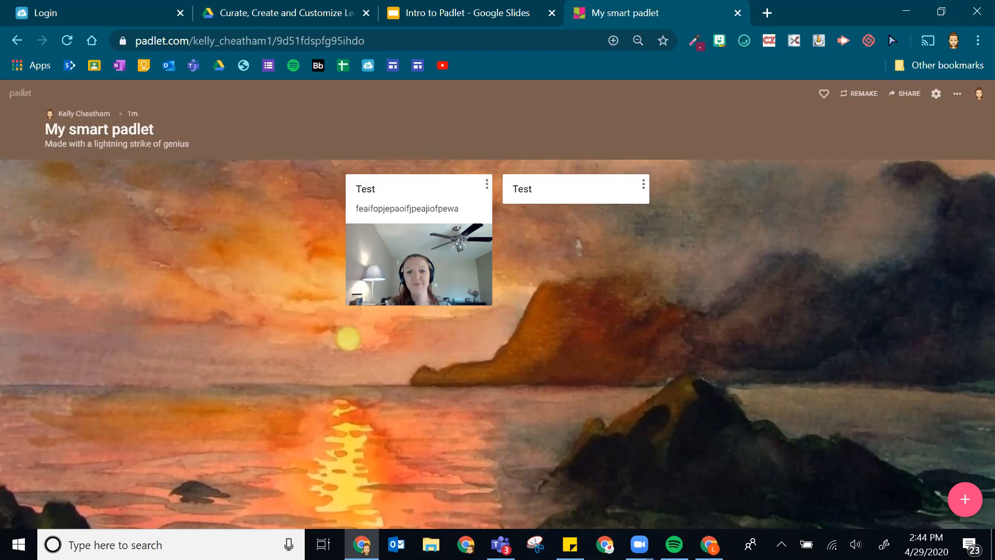
left_click(956, 95)
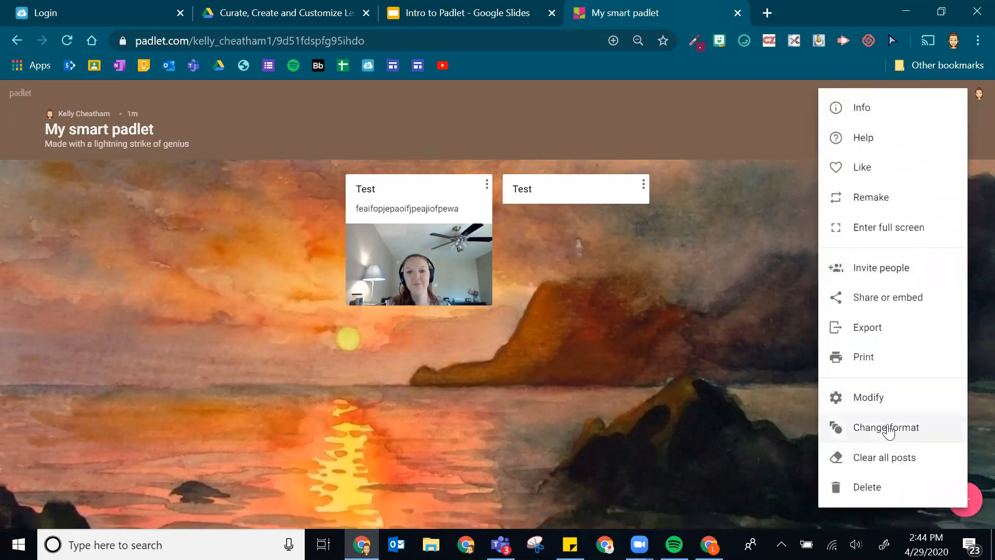
left_click(884, 427)
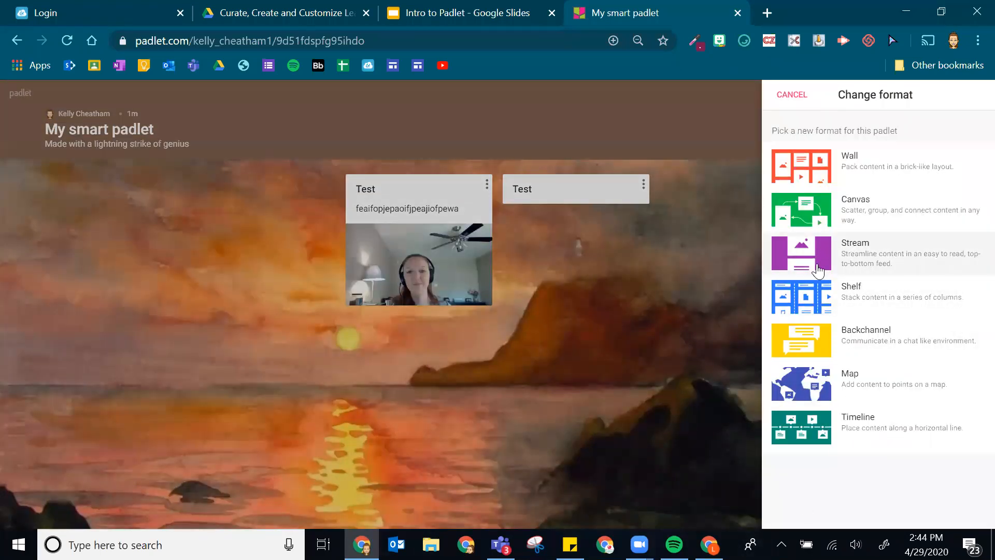
left_click(807, 311)
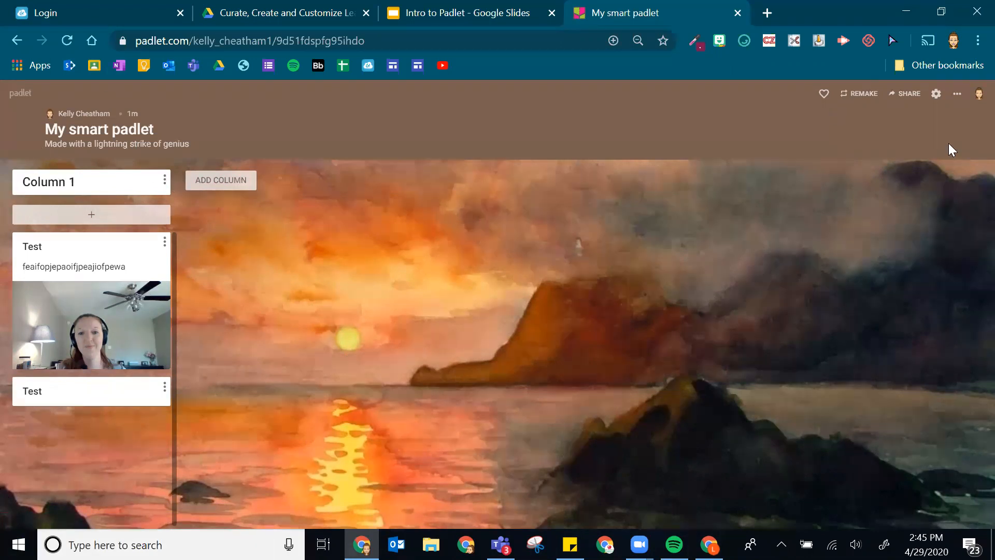
Change the padlet's format to Backchannel and post the message "Let's test this out!"
left_click(957, 94)
left_click(923, 428)
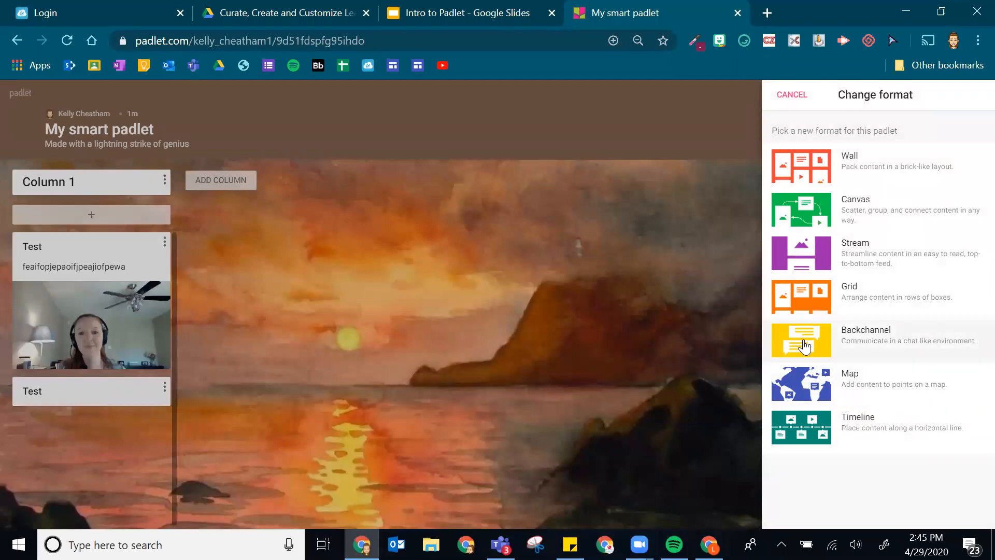
left_click(882, 346)
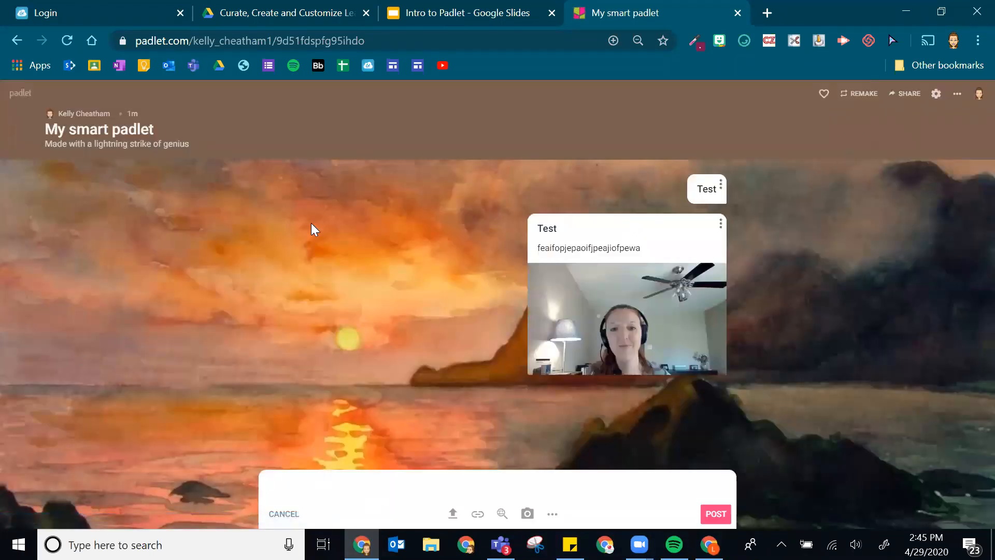
type("Let's test this out!")
key("Return")
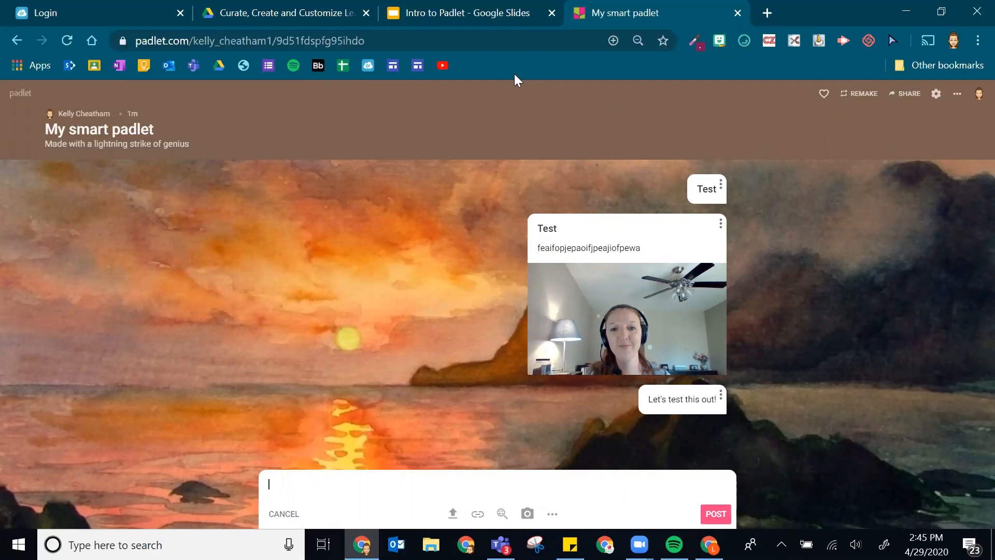
Open the padlet's link in the second browser window and arrange both windows side by side
left_click(461, 40)
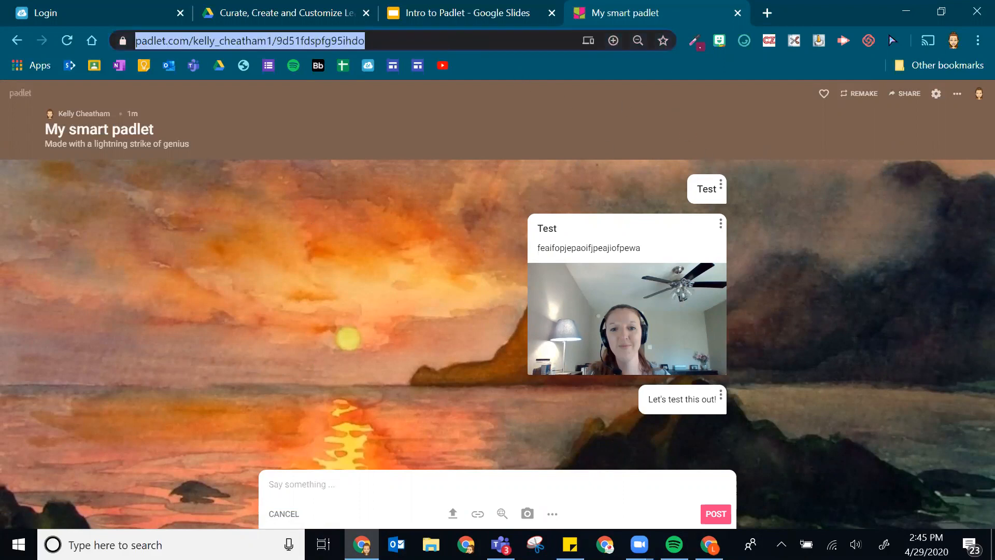
key("alt+Tab")
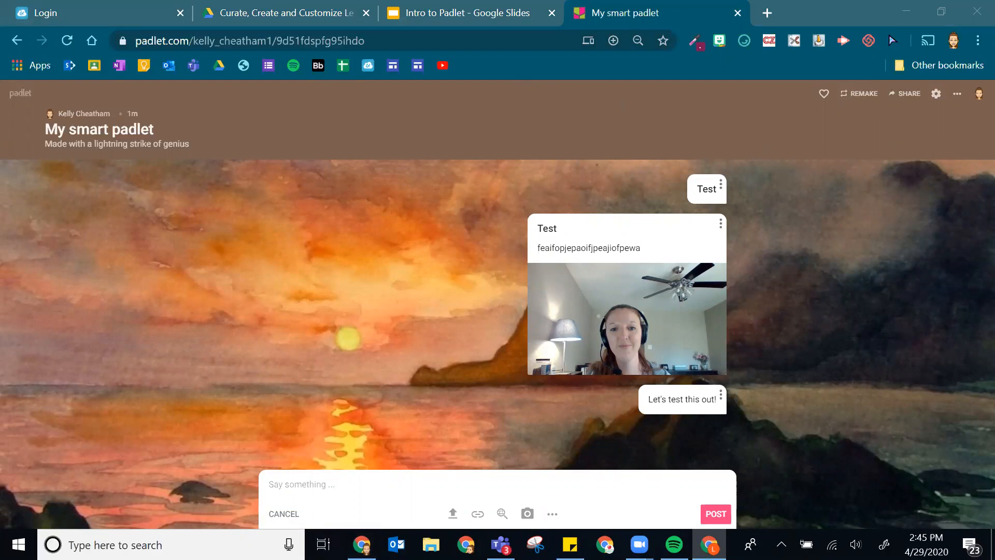
key("super+Left")
left_click(595, 204)
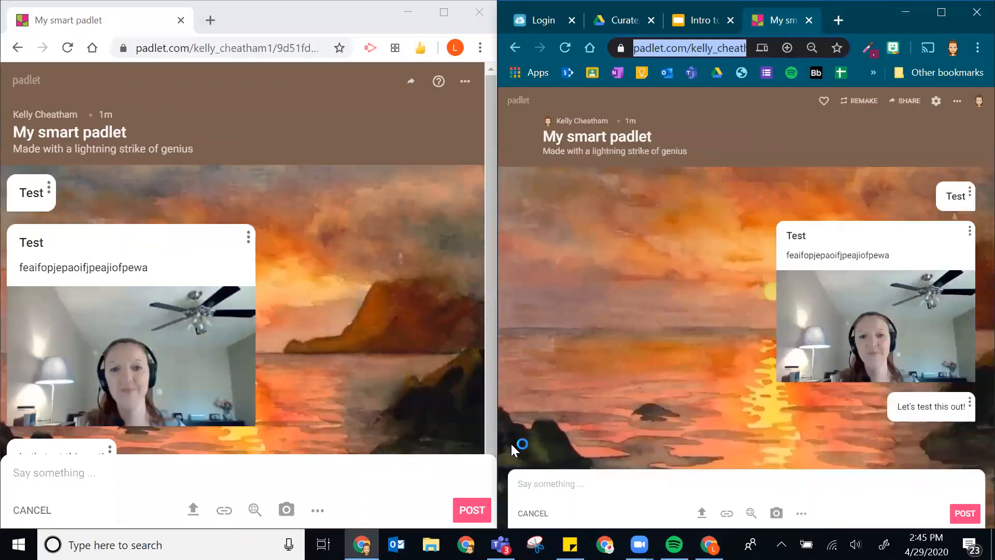
Reply "Cool!" in the Backchannel from the second browser window, and expand the owner's window to fill the screen
left_click(94, 479)
type("Cool!")
key("Return")
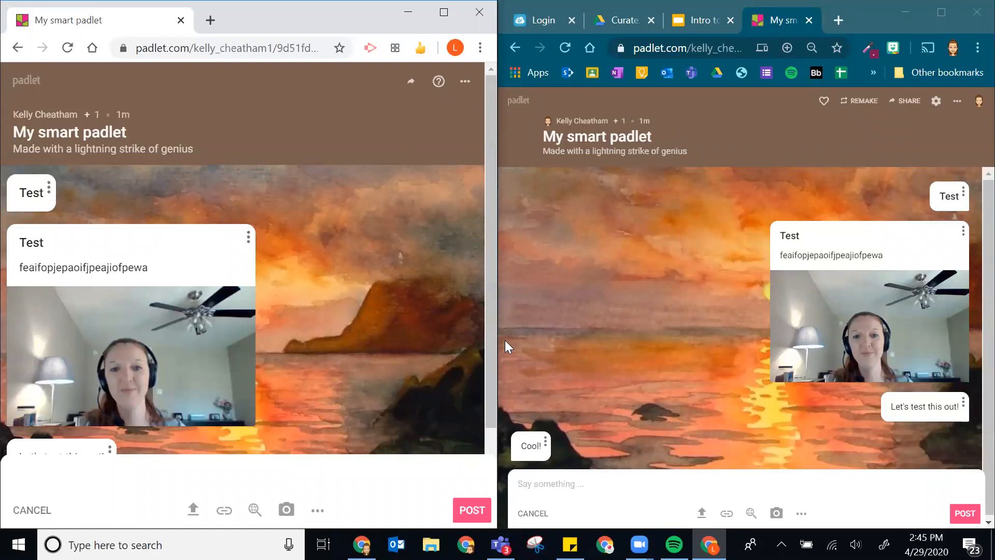
left_click_drag(302, 20, 394, 559)
left_click(940, 10)
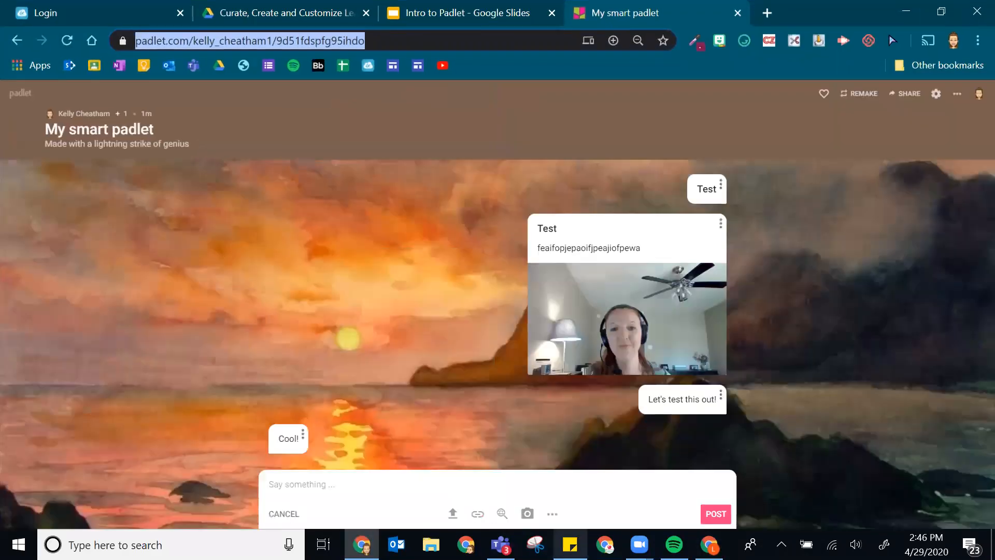
Change the padlet's format from Backchannel to Map
left_click(956, 94)
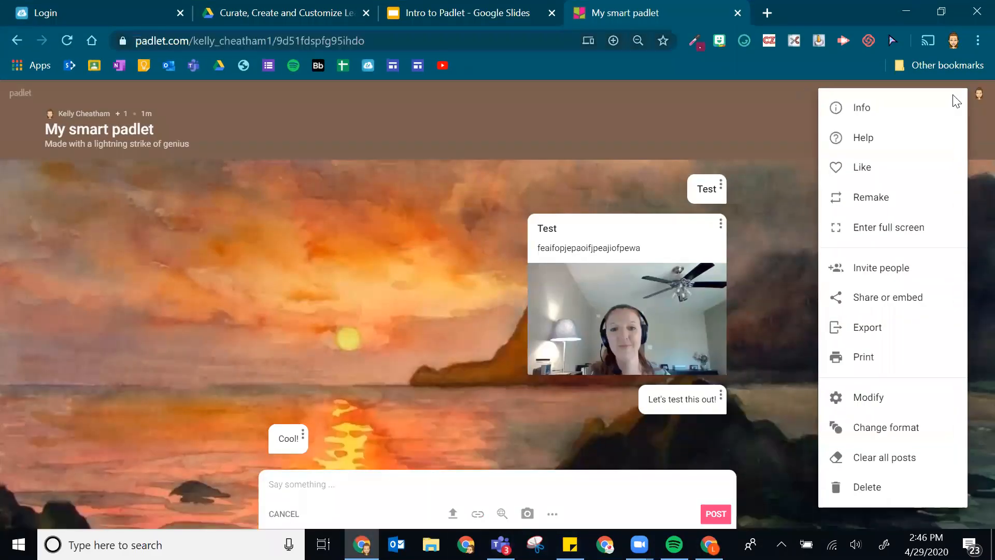
left_click(876, 433)
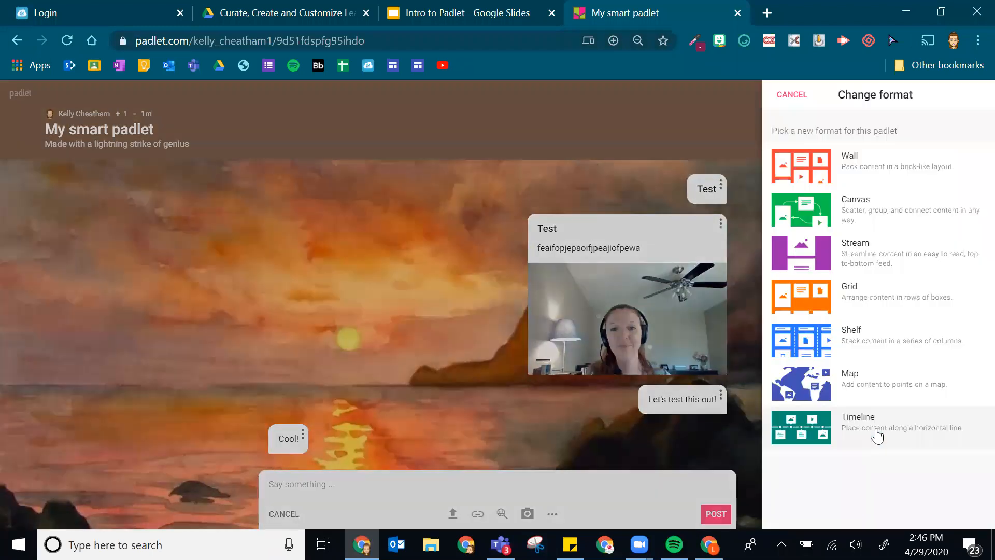
left_click(916, 389)
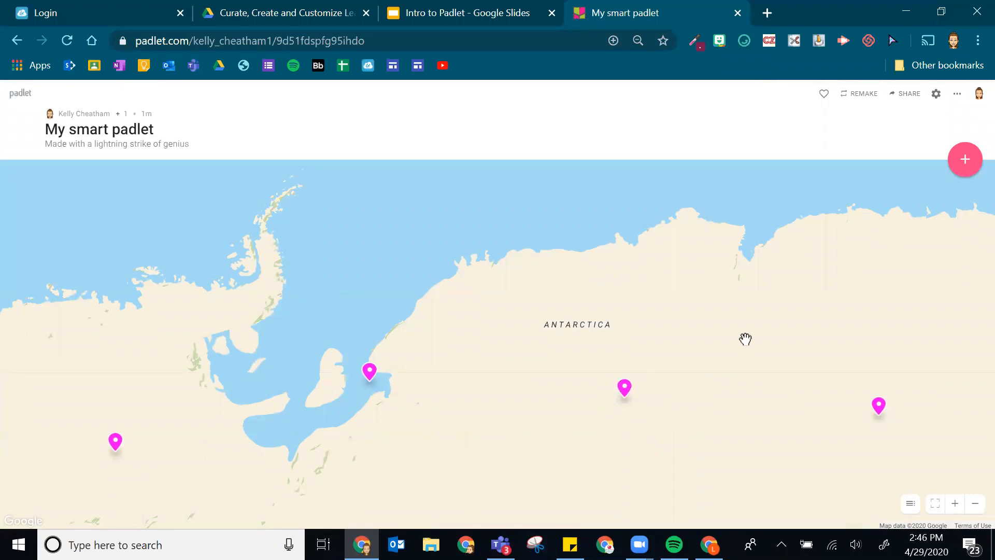
Explore the map from Antarctica out to the whole world and in to the Texas region
left_click_drag(670, 264, 933, 251)
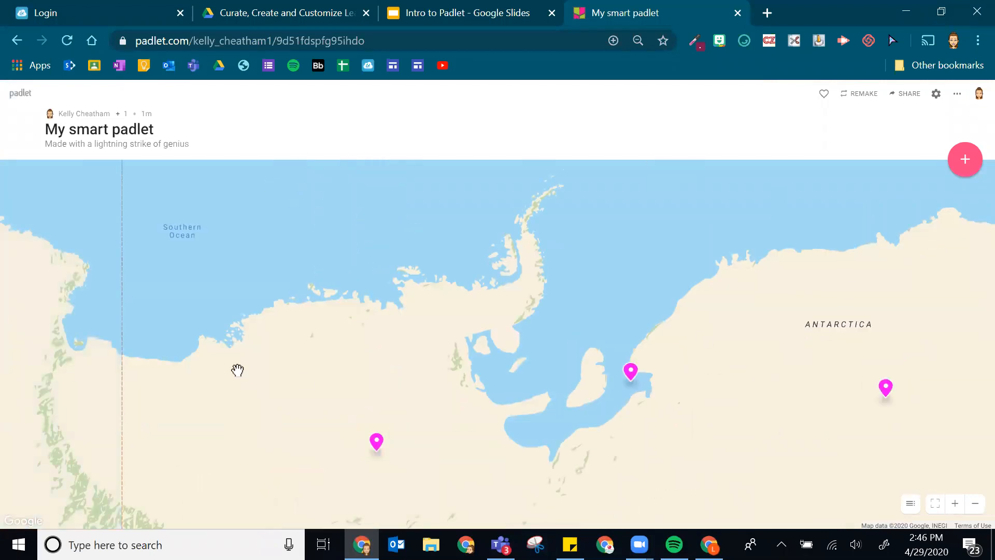
left_click_drag(731, 304, 597, 320)
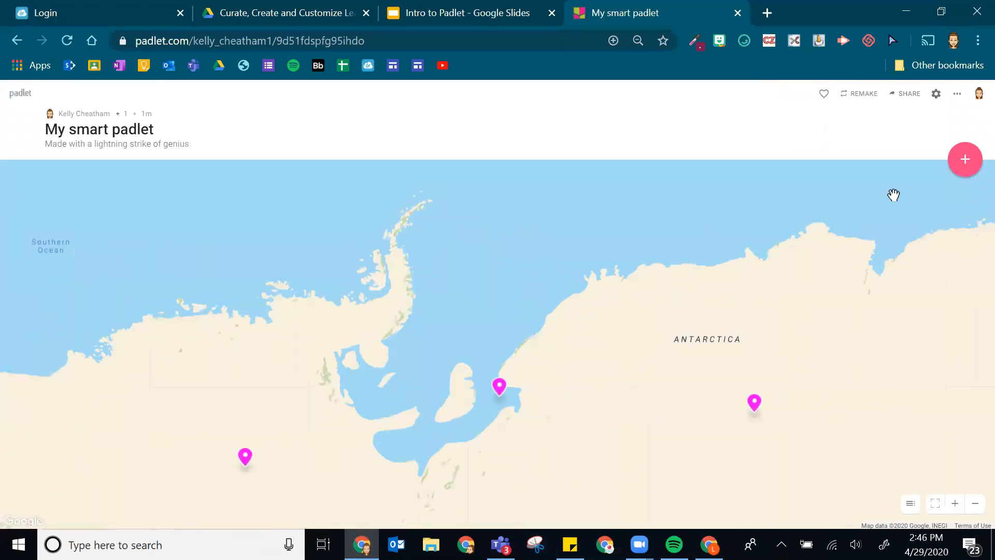
left_click(974, 510)
left_click(974, 510)
left_click_drag(362, 263, 378, 408)
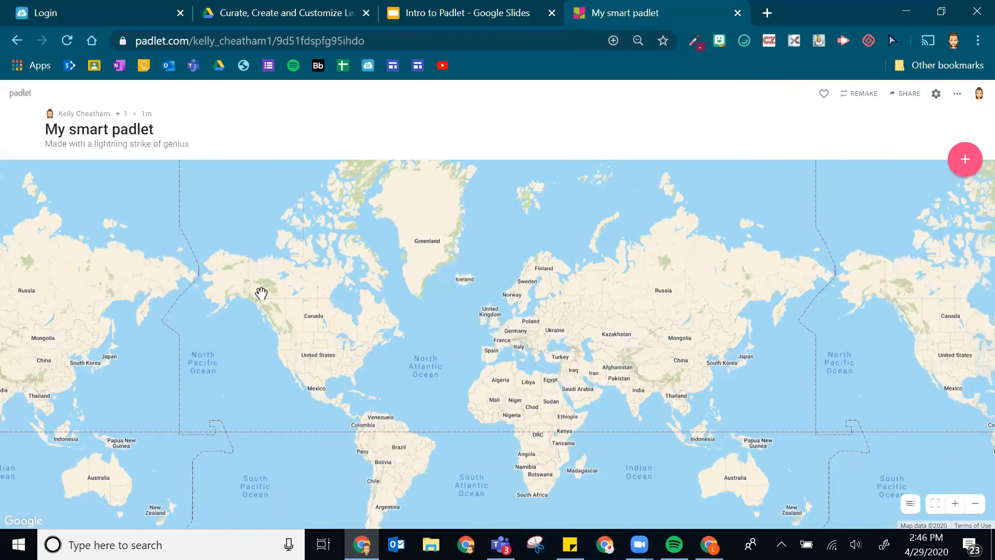
left_click(955, 506)
left_click(955, 505)
left_click_drag(303, 394, 807, 296)
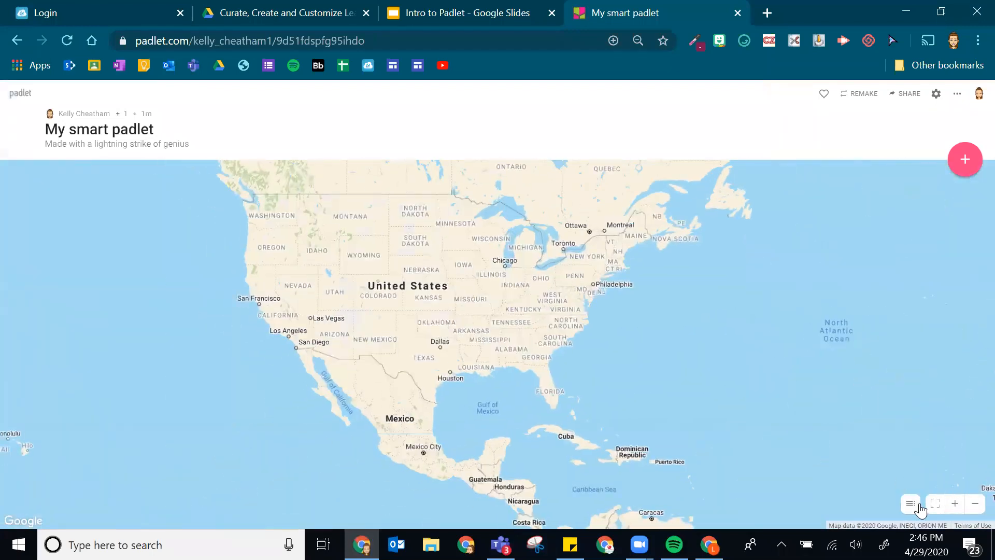
left_click(954, 506)
left_click(955, 505)
left_click_drag(473, 331, 247, 534)
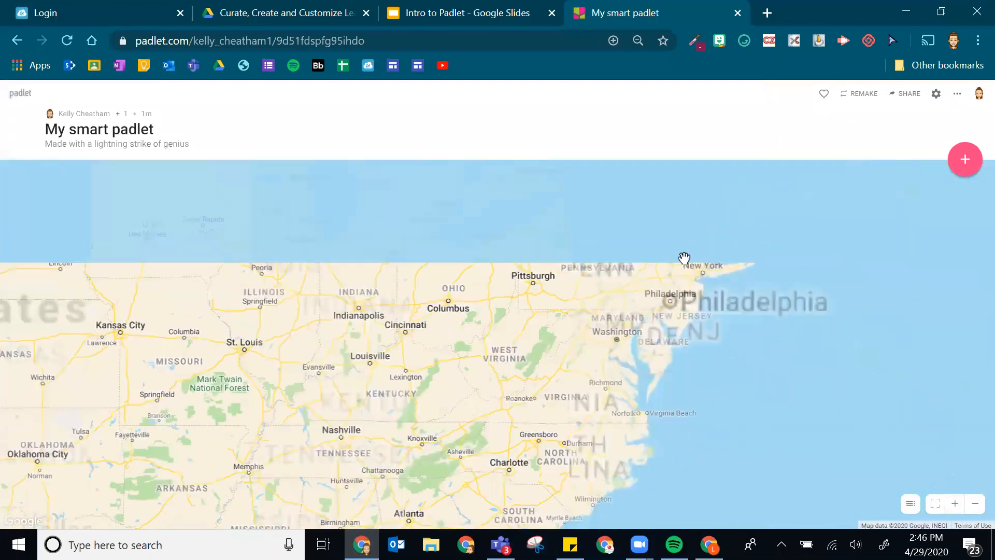
left_click_drag(346, 247, 518, 195)
left_click_drag(289, 399, 507, 238)
Add a map post located at Fort Worth, TX, USA, and delete that post again
left_click(965, 159)
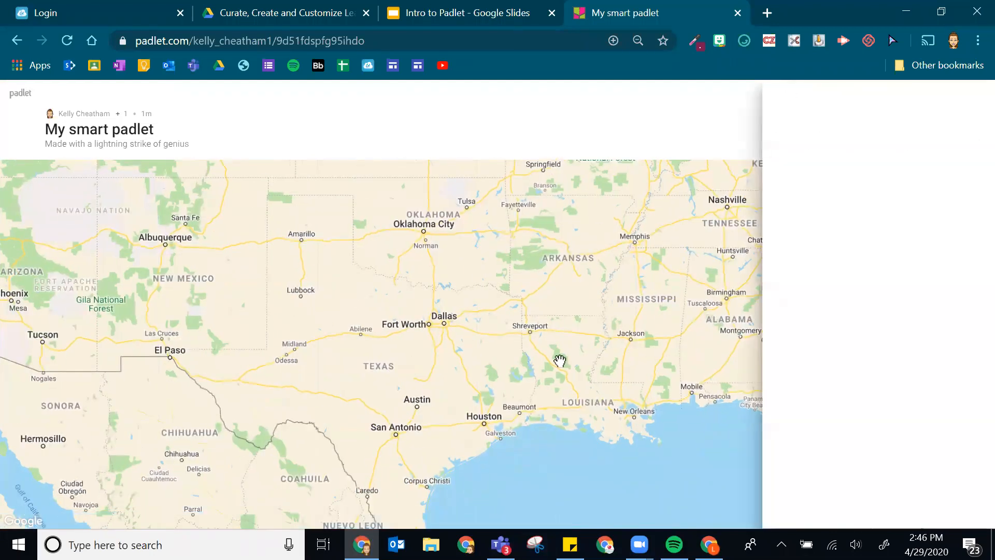
left_click(815, 211)
type("Fort Wo")
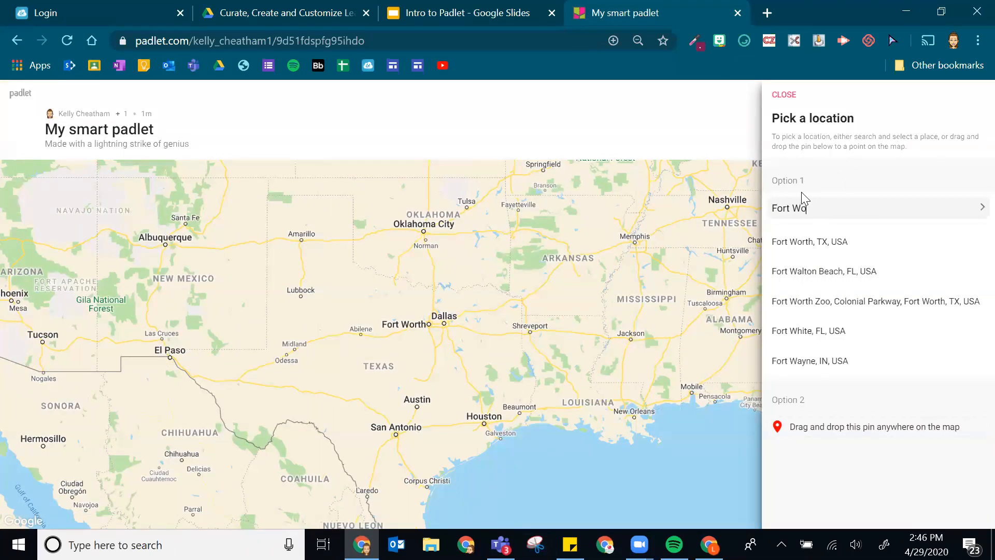
left_click(844, 241)
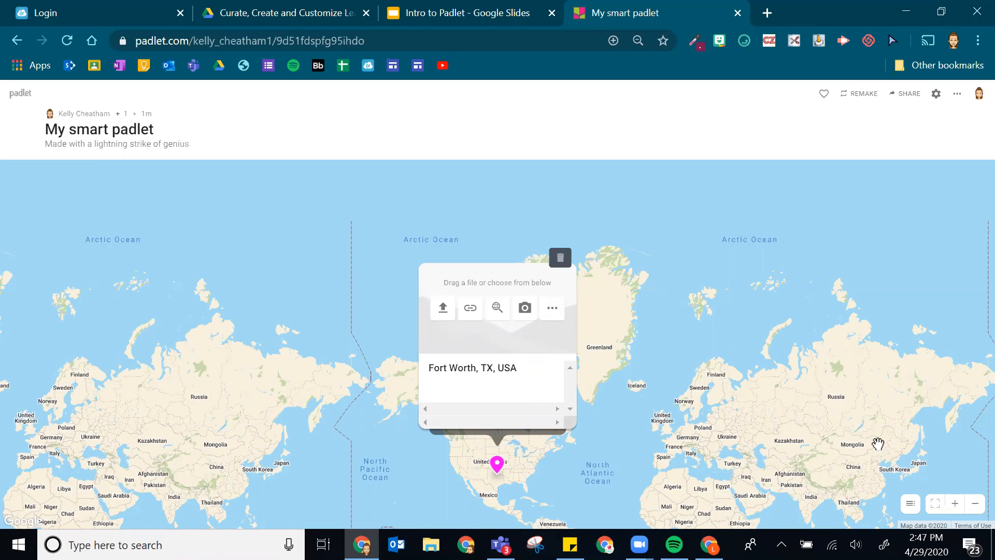
left_click(561, 256)
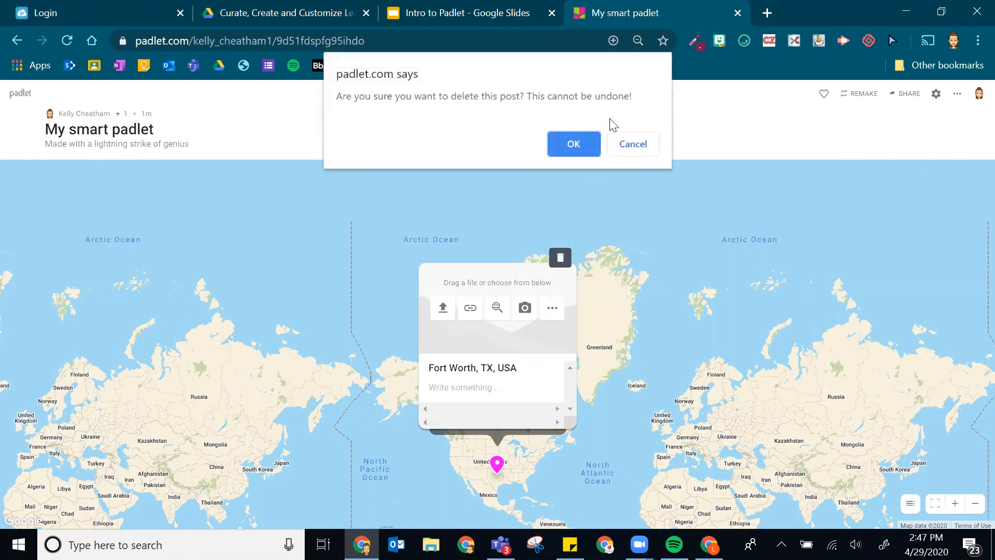
left_click(559, 150)
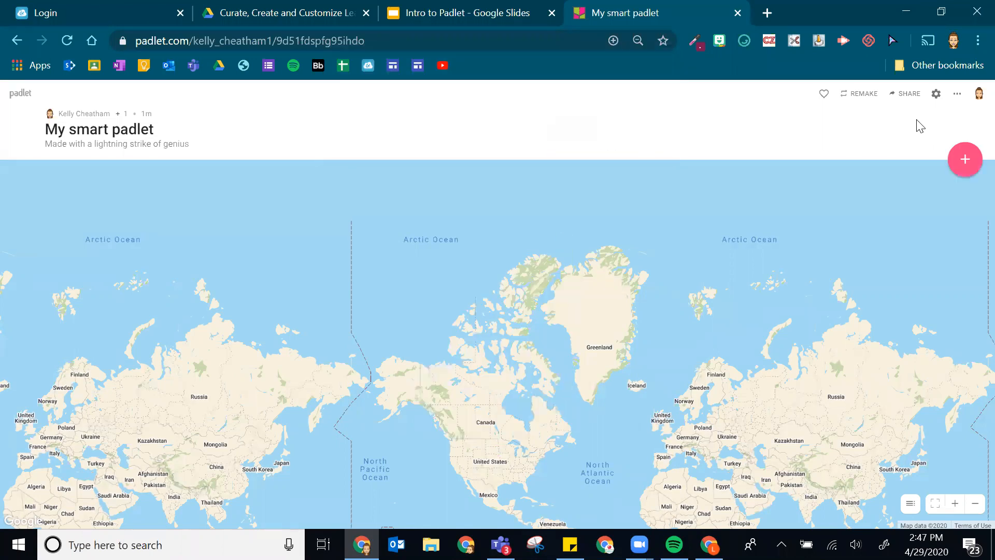
Change the padlet's format from Map to Timeline
left_click(957, 95)
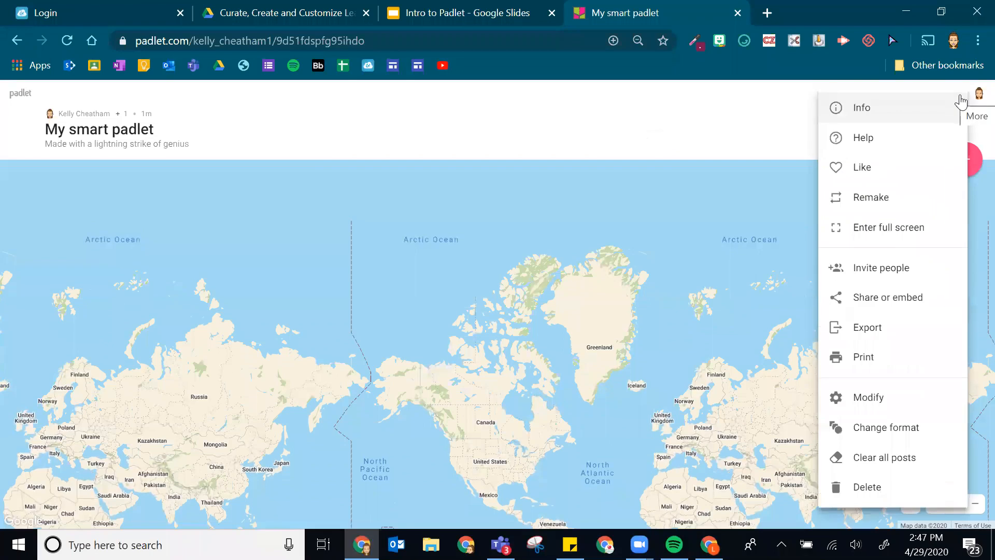
left_click(837, 428)
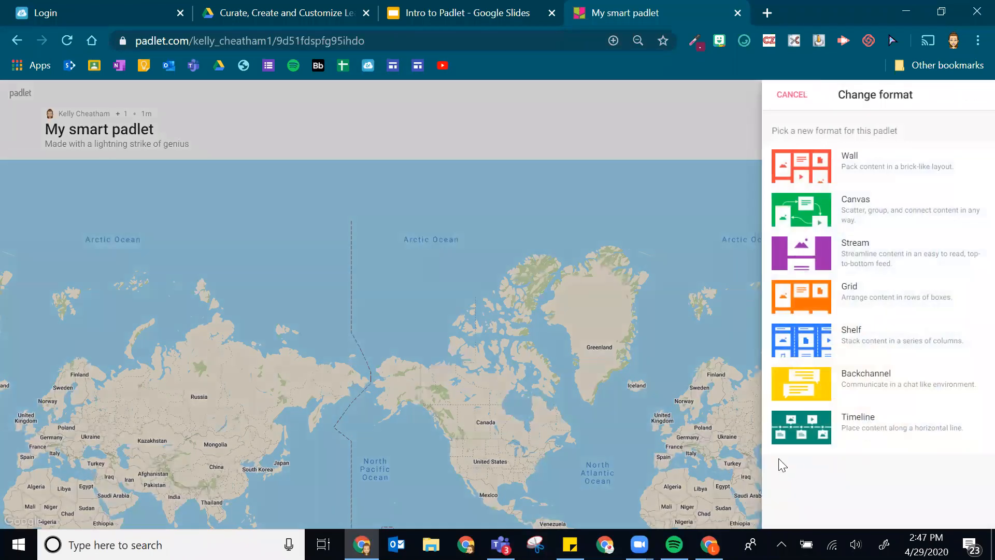
left_click(860, 443)
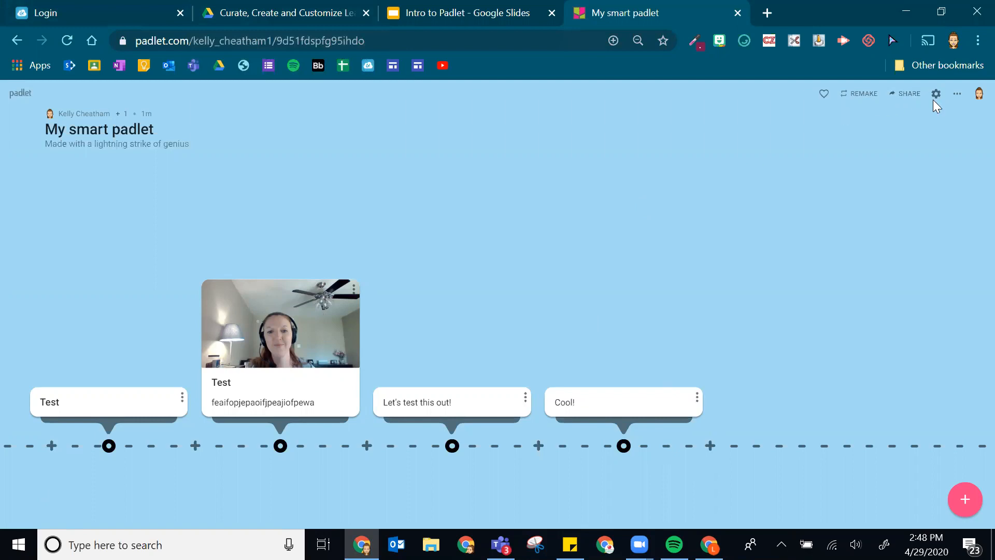
Clear all posts from the Timeline padlet
left_click(957, 96)
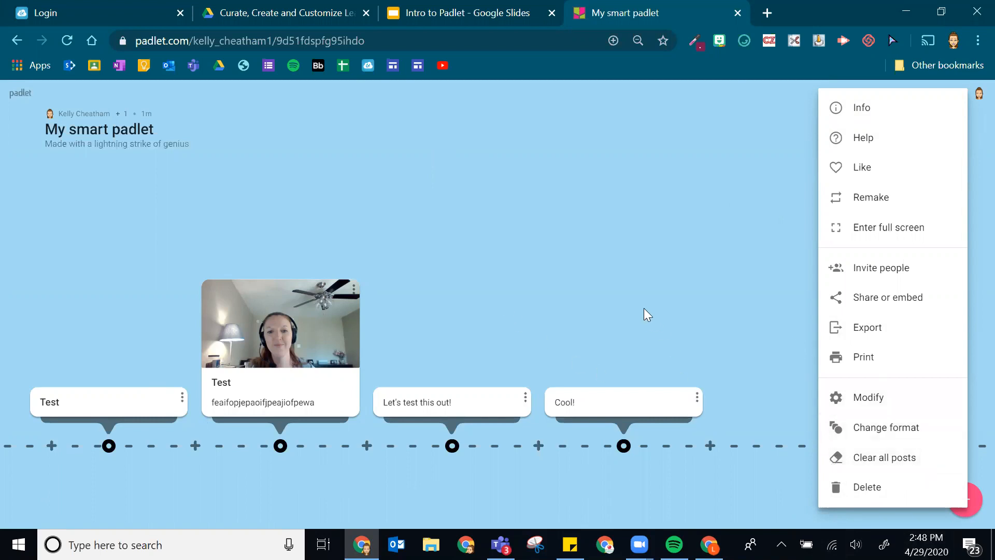
left_click(848, 464)
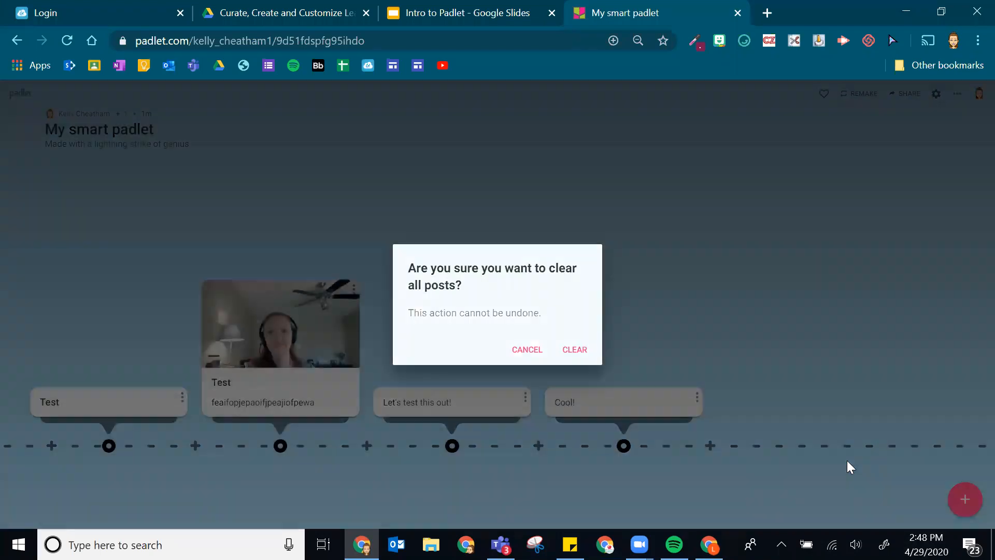
left_click(581, 350)
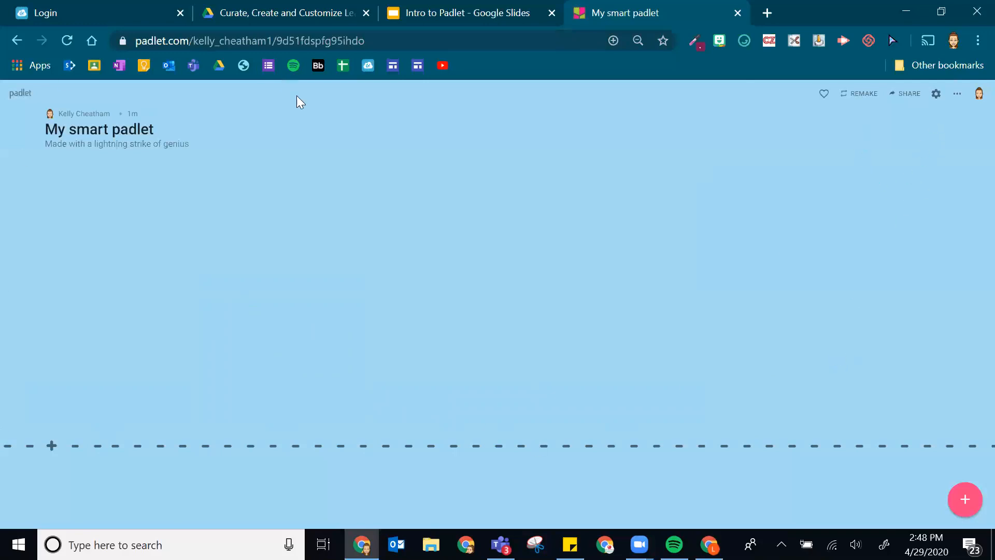
Return to the dashboard and unarchive the Hyperdocs PD Classroom Challenges Brainstorm padlet
left_click(19, 94)
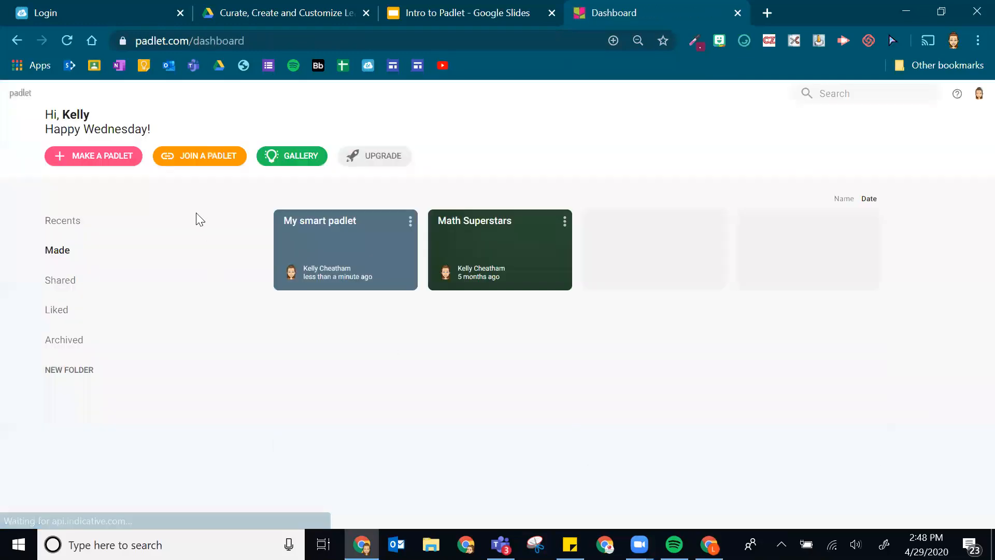
left_click(56, 341)
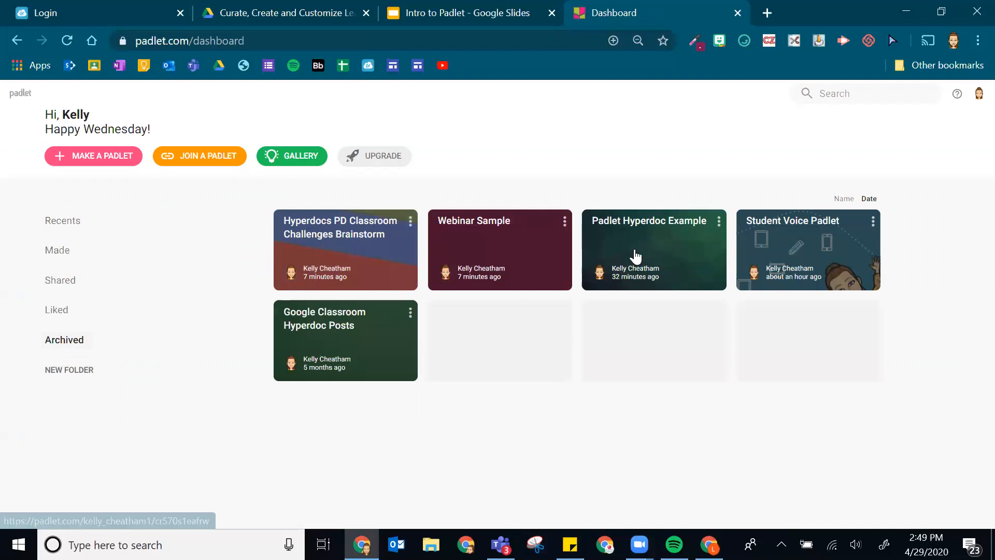
left_click(410, 222)
left_click(377, 253)
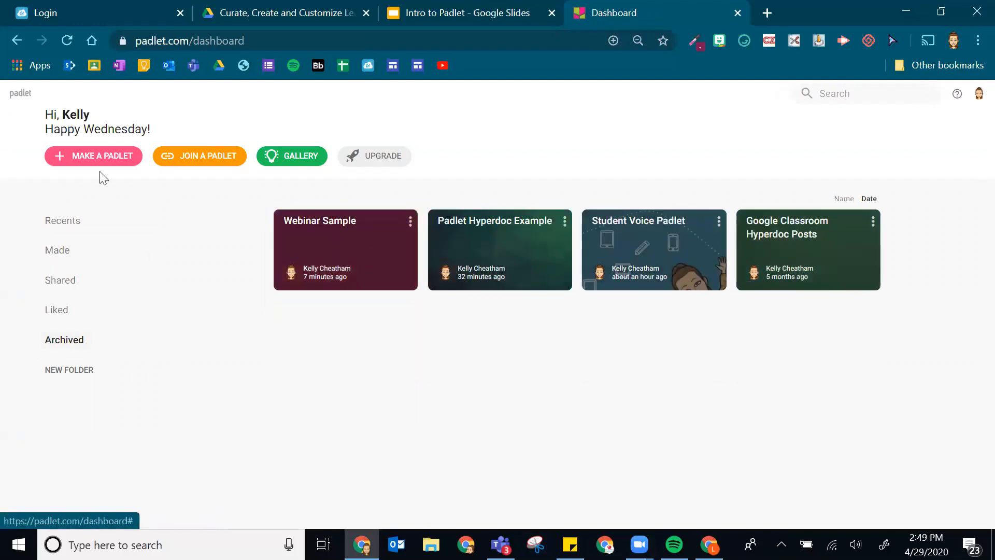
Open Hyperdocs PD Classroom Challenges Brainstorm from the recent padlets and remake it, copying only the design
left_click(83, 223)
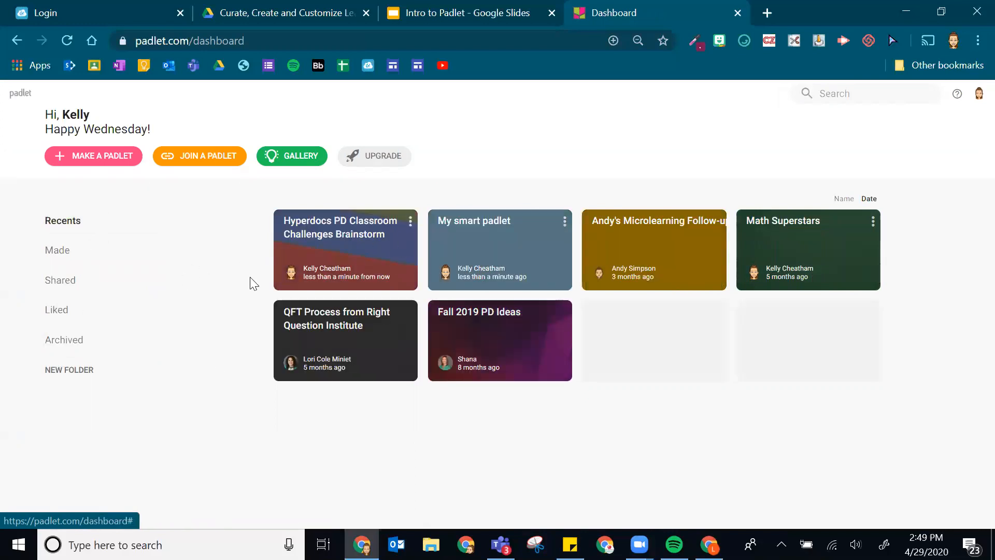
left_click(338, 241)
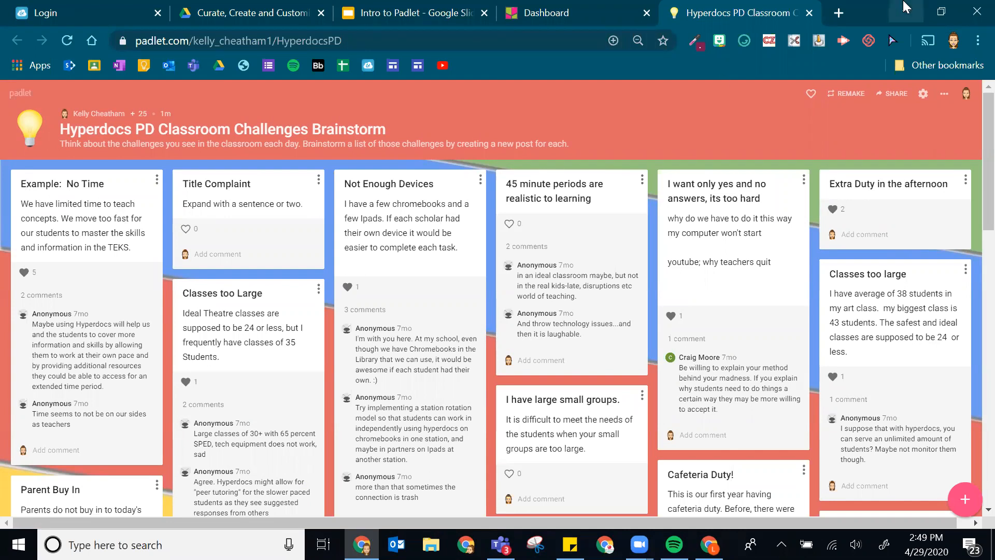
left_click(852, 93)
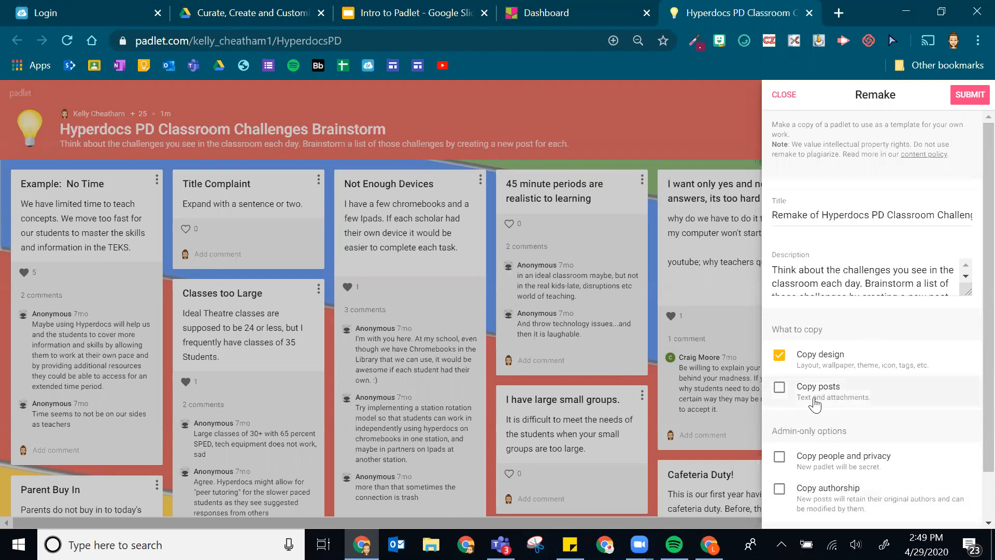
scroll(871, 407, "down", 1)
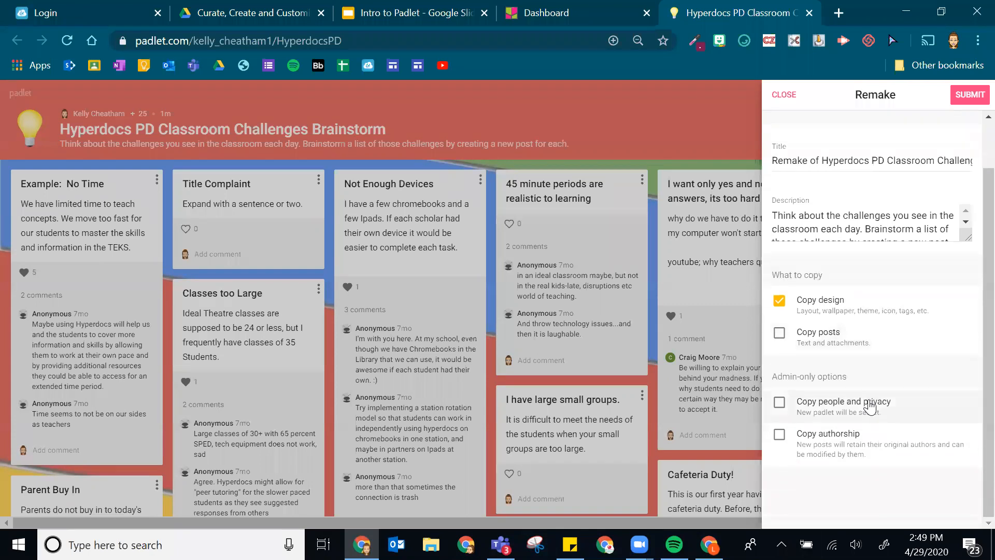
left_click(965, 99)
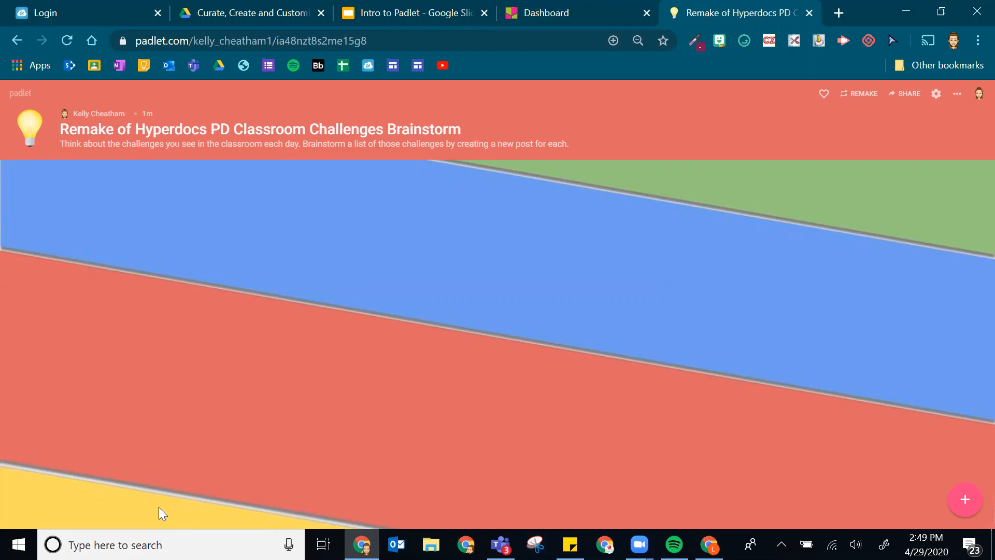
Archive the original Hyperdocs PD Classroom Challenges Brainstorm padlet from the dashboard
left_click(571, 7)
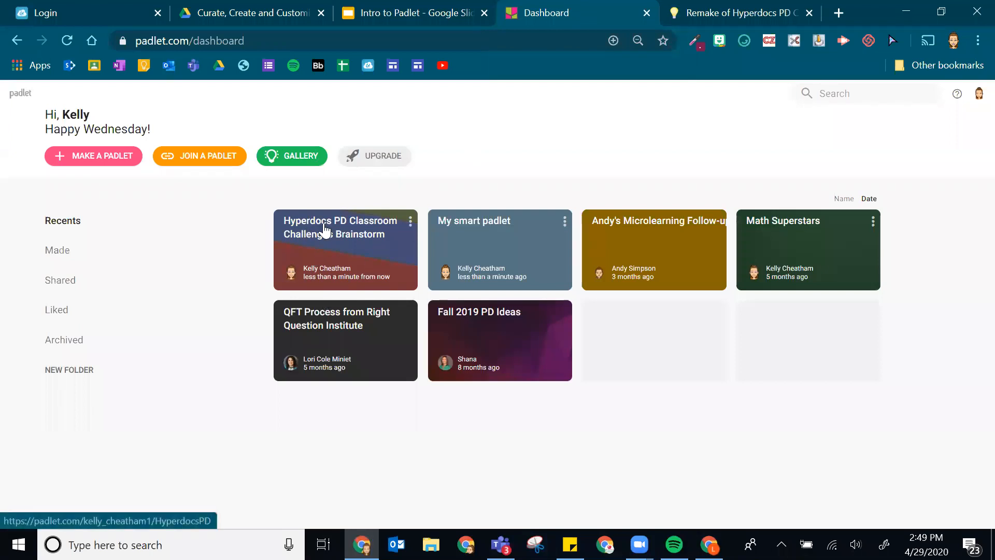
left_click(411, 222)
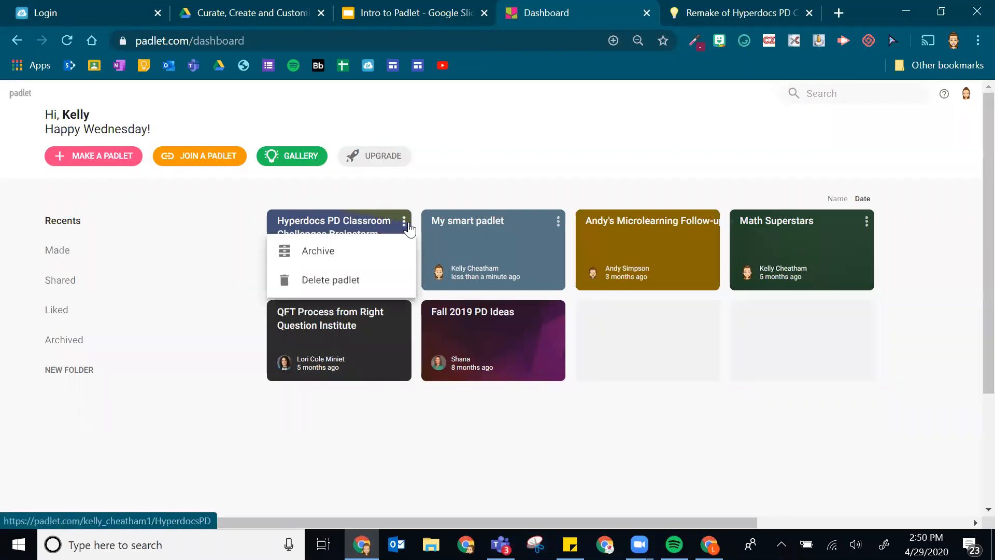
left_click(380, 262)
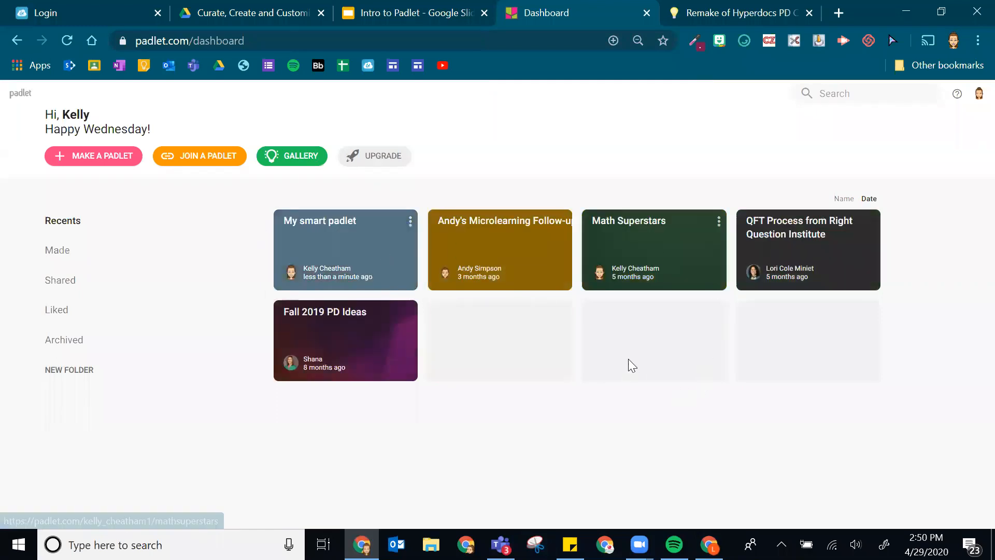
Show the remade Hyperdocs padlet again and open My smart padlet from the dashboard
left_click(718, 8)
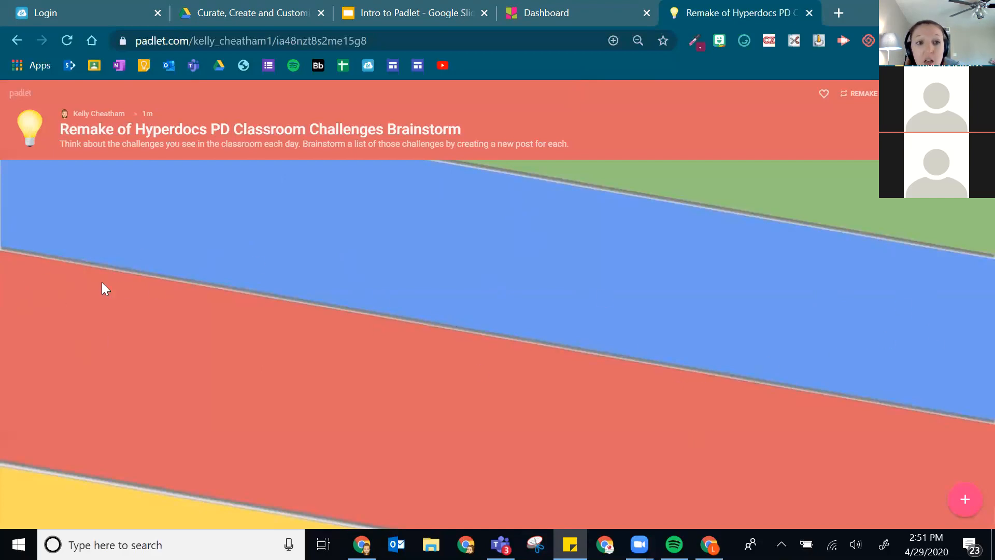
left_click(526, 13)
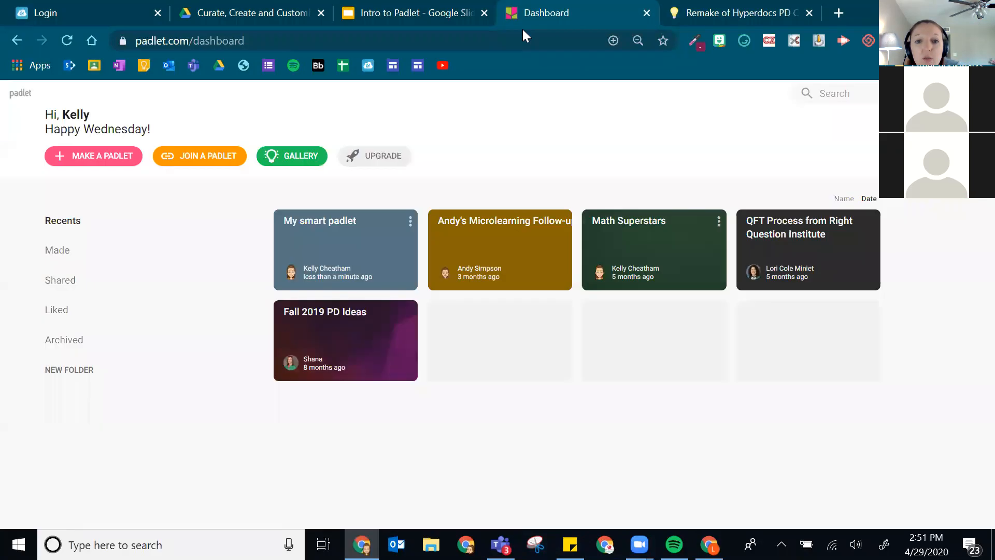
left_click(336, 215)
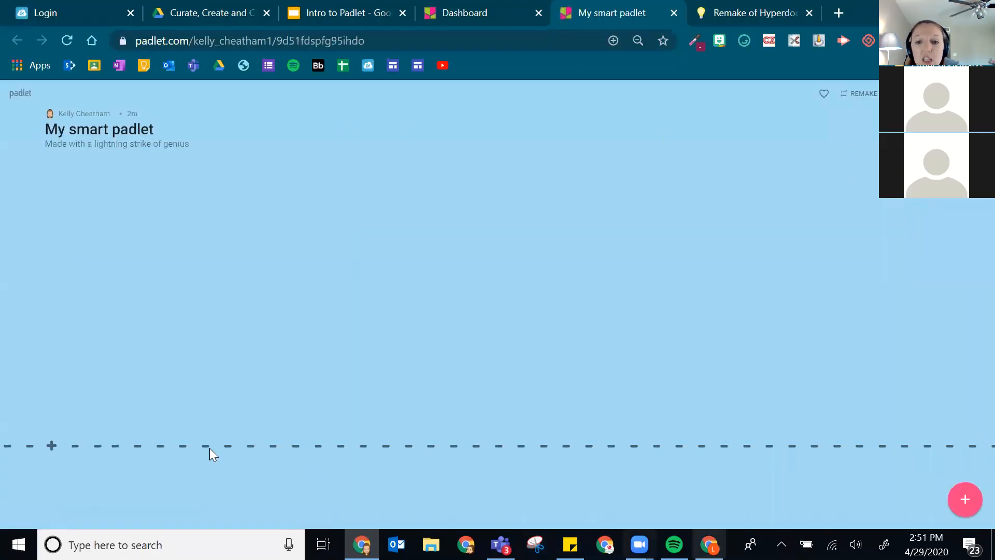
Add a post titled Monday Assignments to the My smart padlet timeline
left_click(965, 499)
type("Monday A")
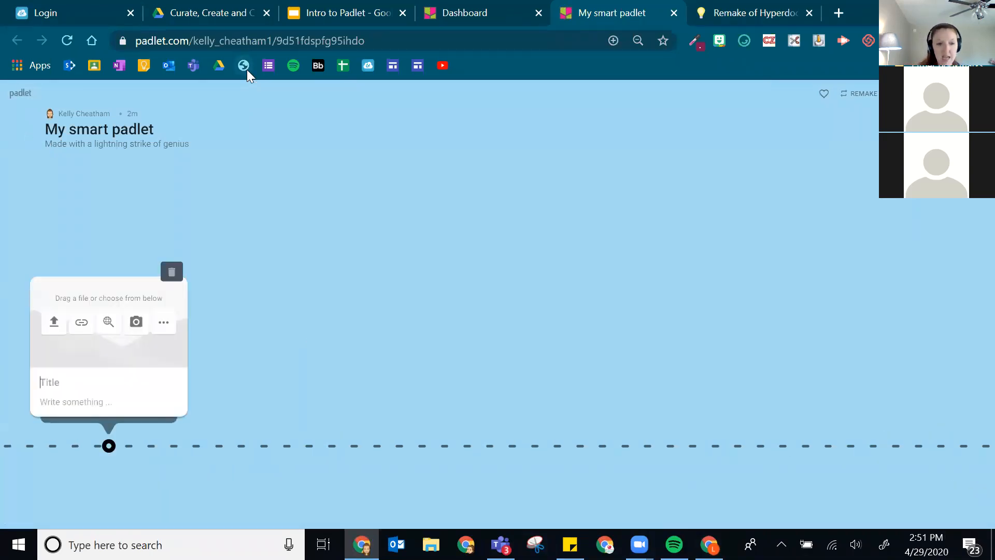
type("ssignments")
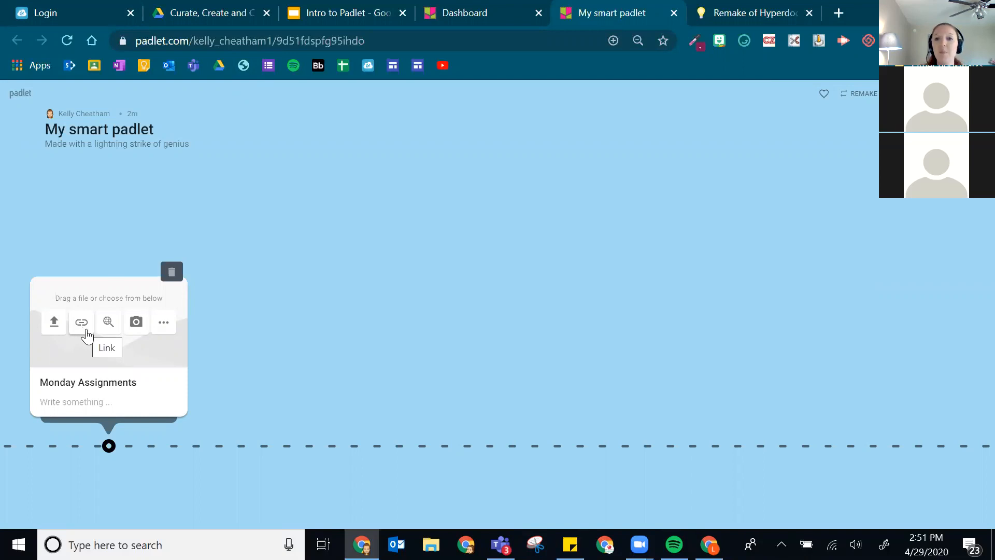
Open Google Classroom in a new browser tab and copy the Adding Fractions Practice assignment link from the first test class's classwork
left_click(839, 13)
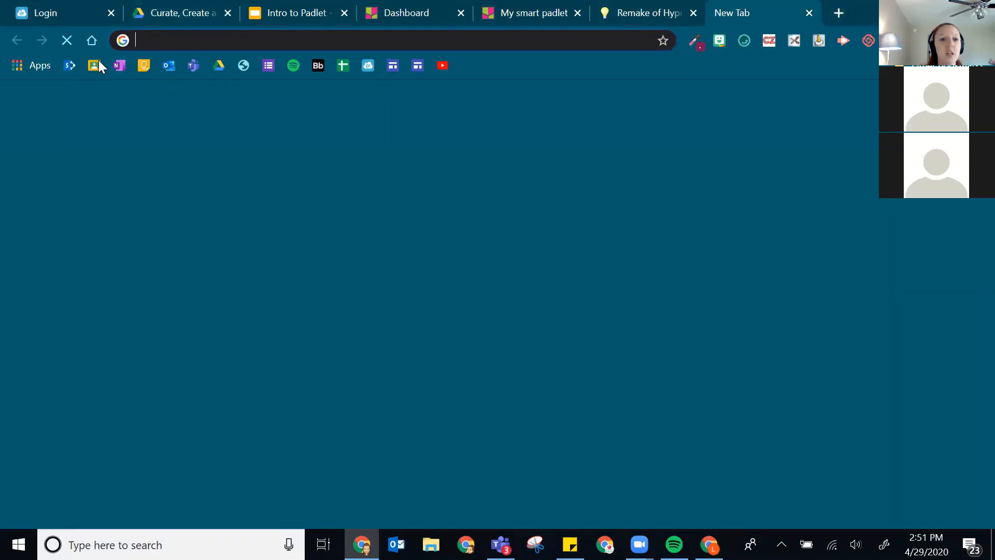
left_click(95, 63)
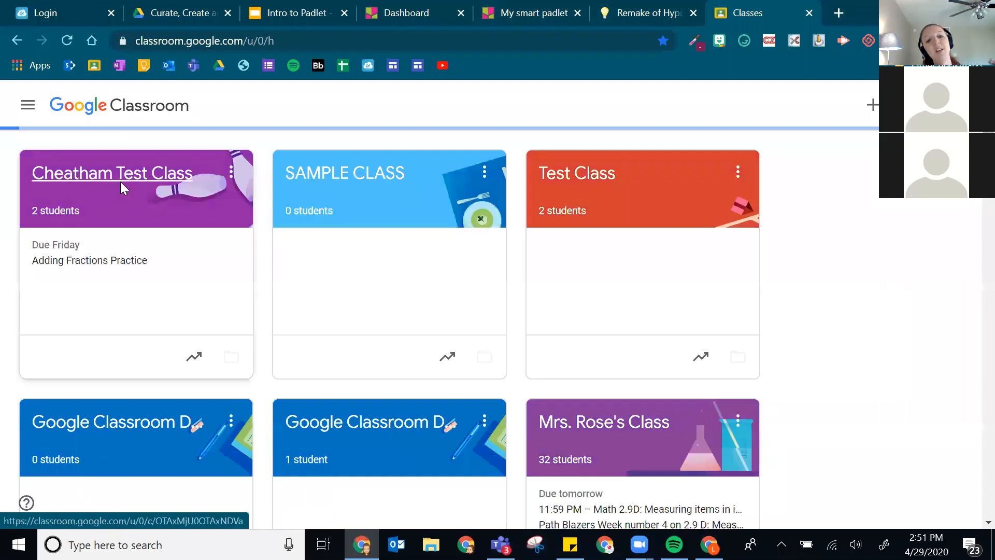
left_click(120, 182)
left_click(460, 103)
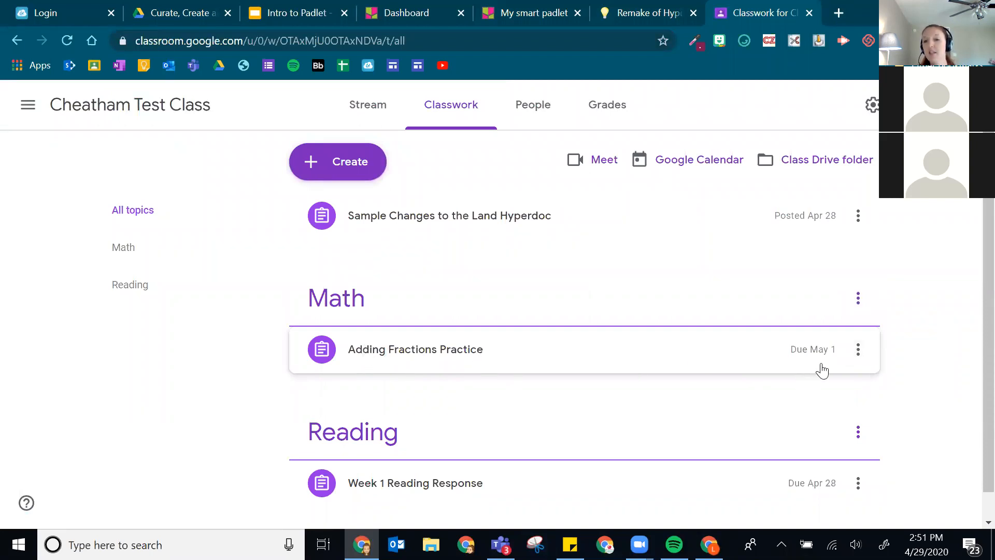
left_click(858, 353)
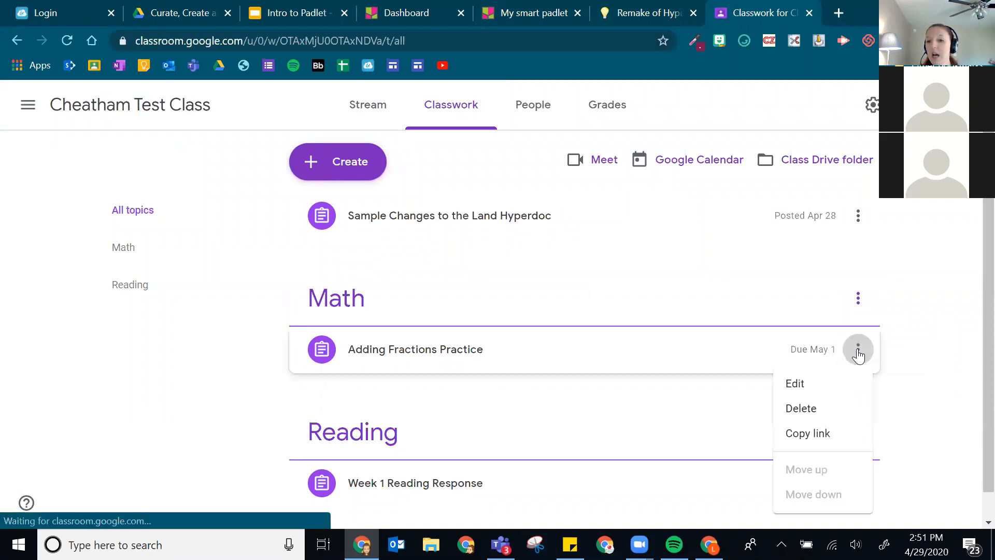
left_click(828, 435)
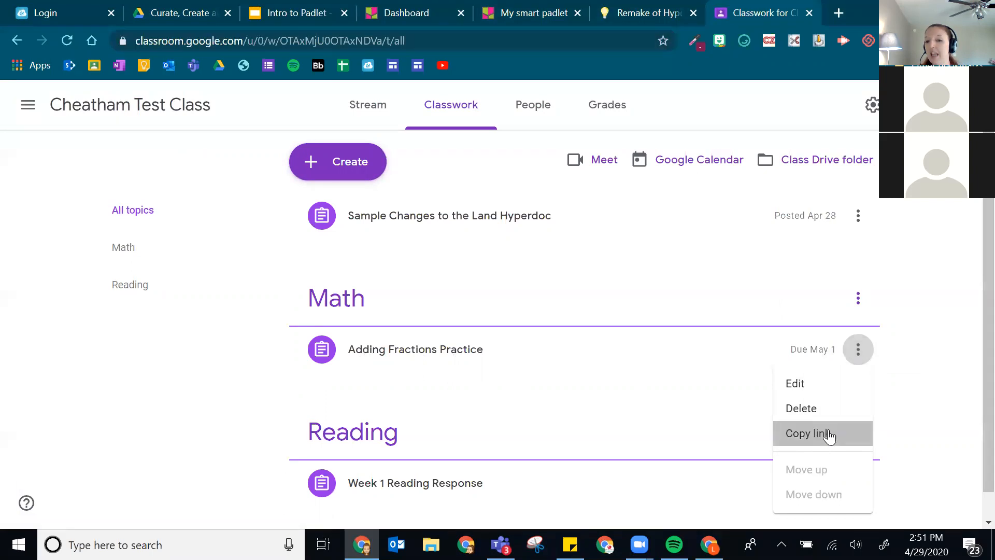
Return to My smart padlet and attach the copied assignment link to the Monday Assignments post
left_click(501, 7)
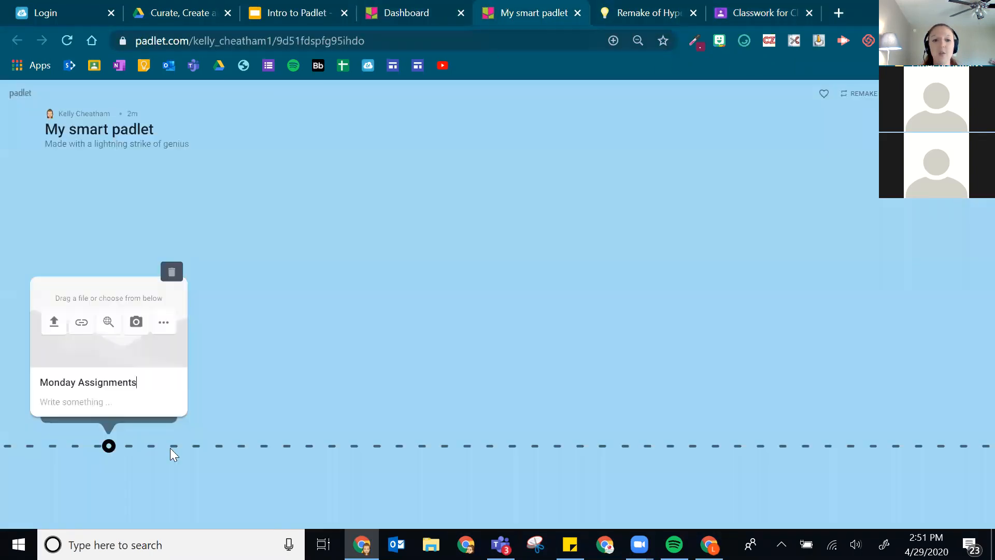
left_click(83, 323)
key("ctrl+v")
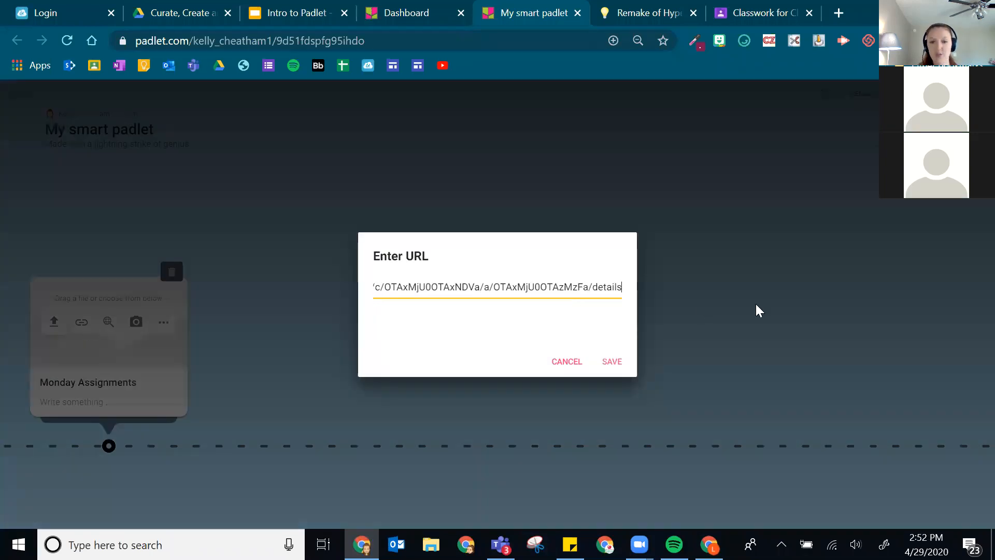
left_click(615, 358)
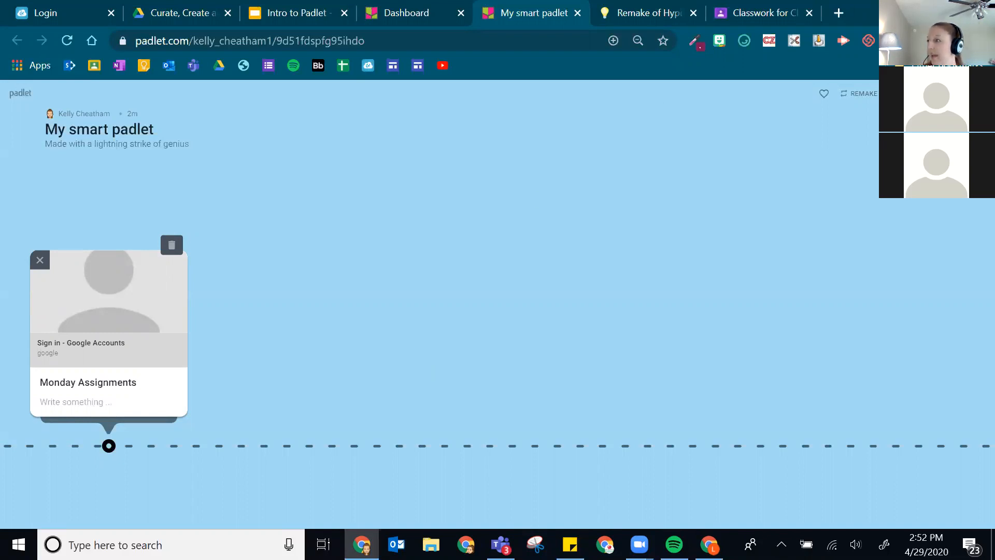
key("alt+Tab")
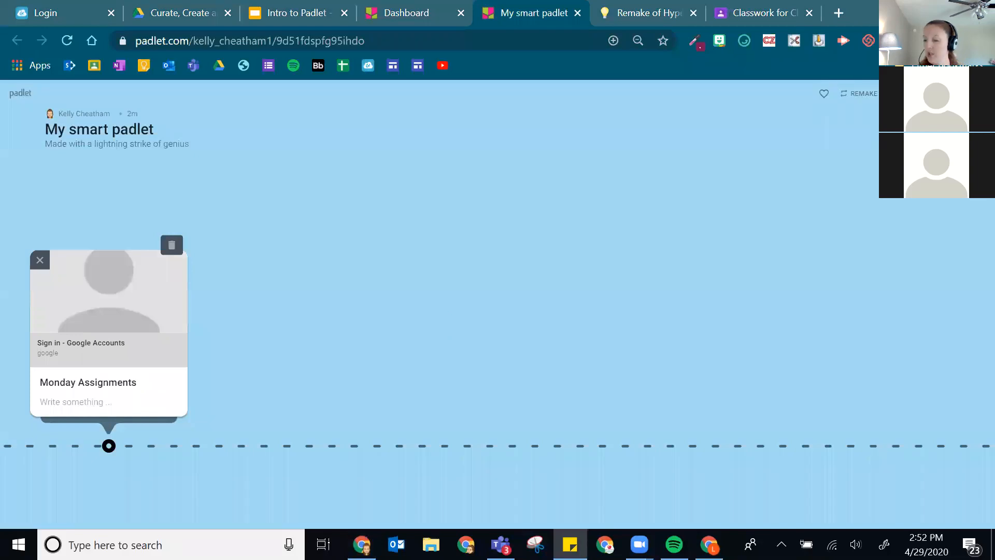